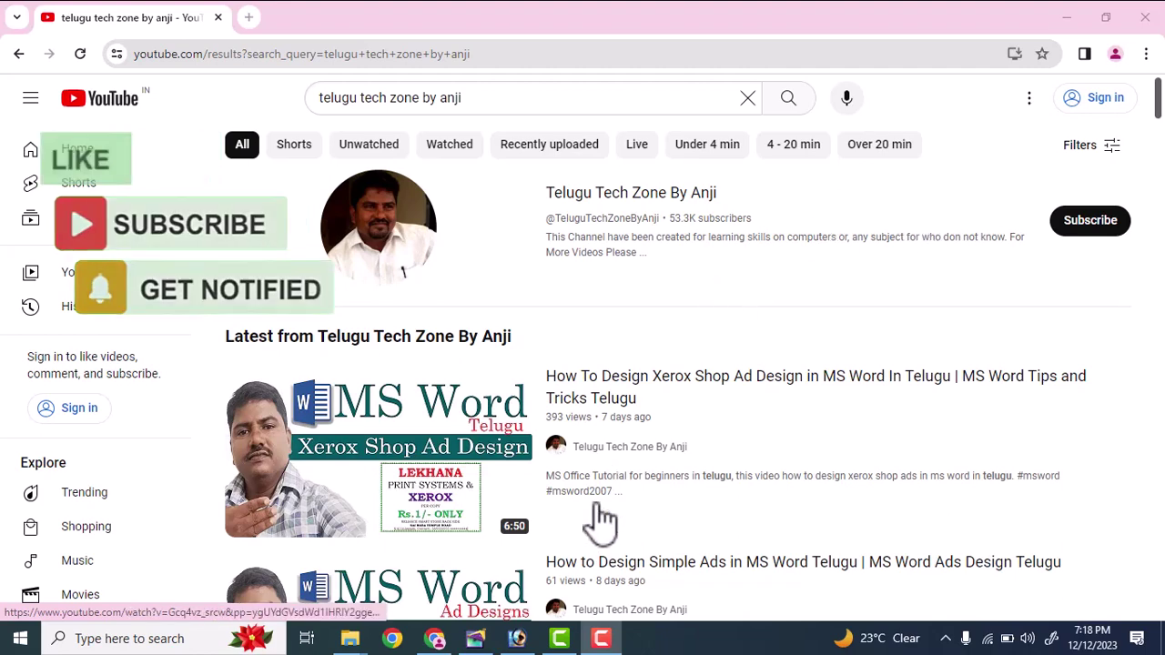
Switch from the YouTube channel search results to the empty Photoshop workspace
click(517, 639)
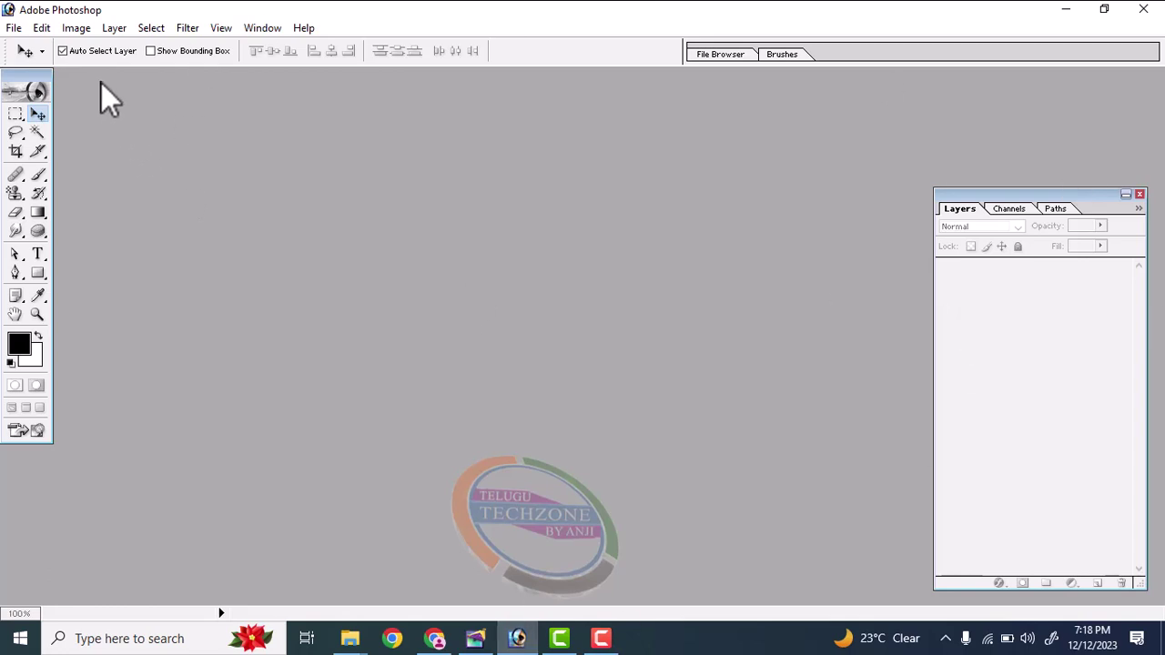
Open anji.jpg from Downloads and move its window toward the centre of the workspace
click(13, 27)
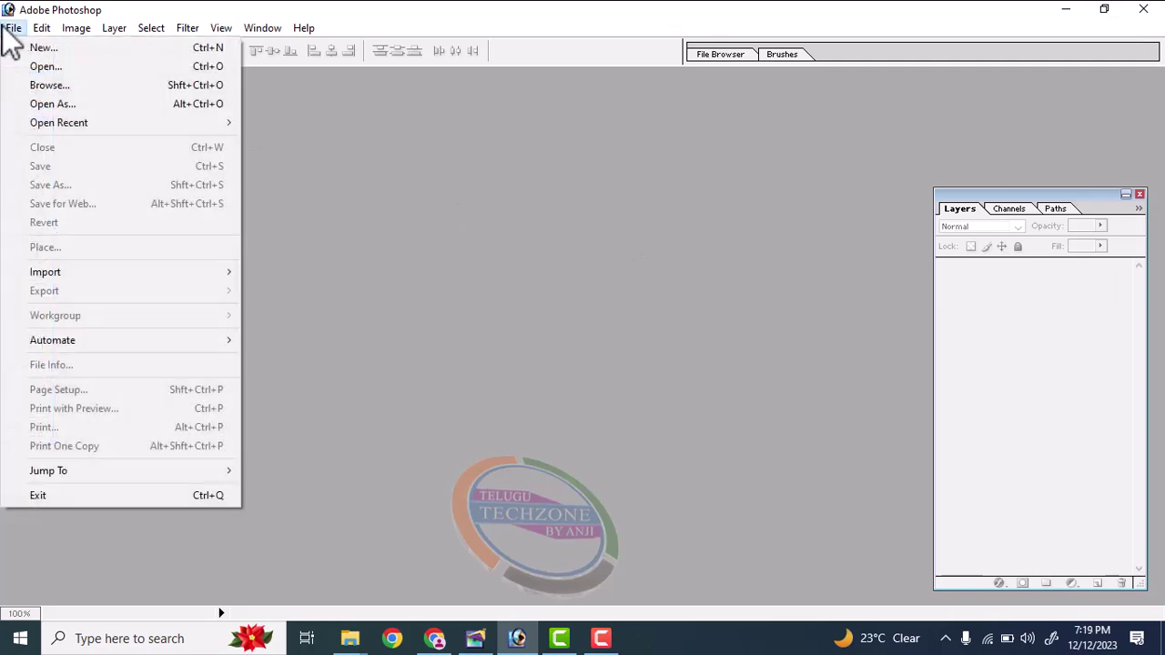
click(34, 71)
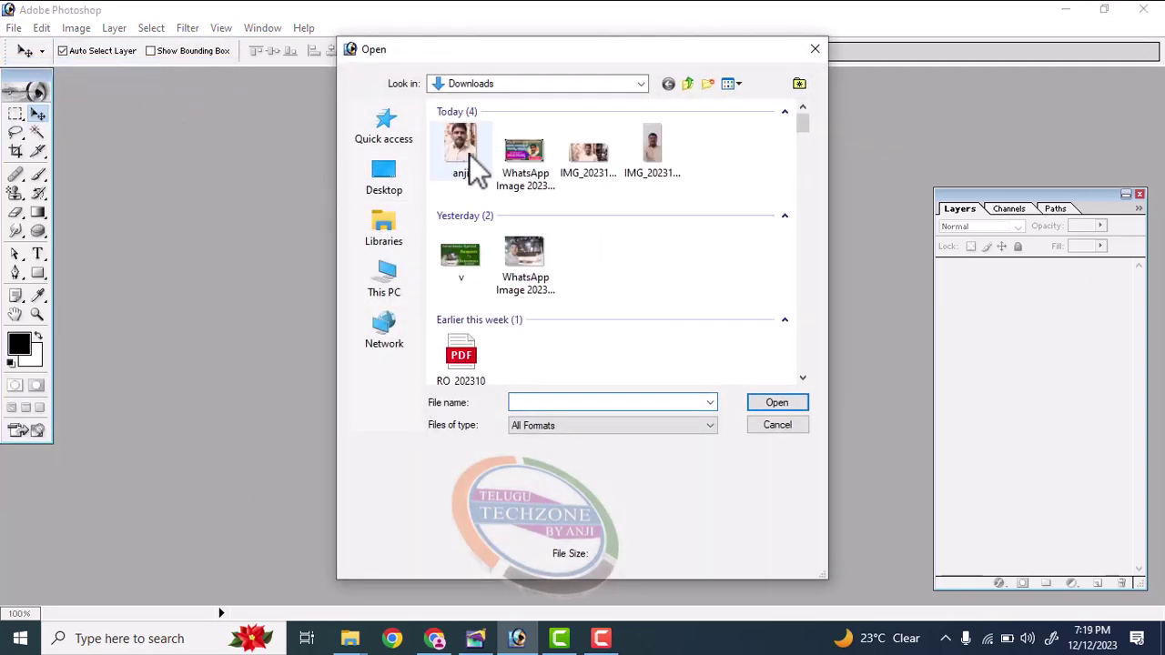
double_click(467, 162)
mouse_move(130, 89)
mouse_down()
mouse_move(332, 120)
mouse_move(447, 114)
mouse_move(364, 124)
mouse_up()
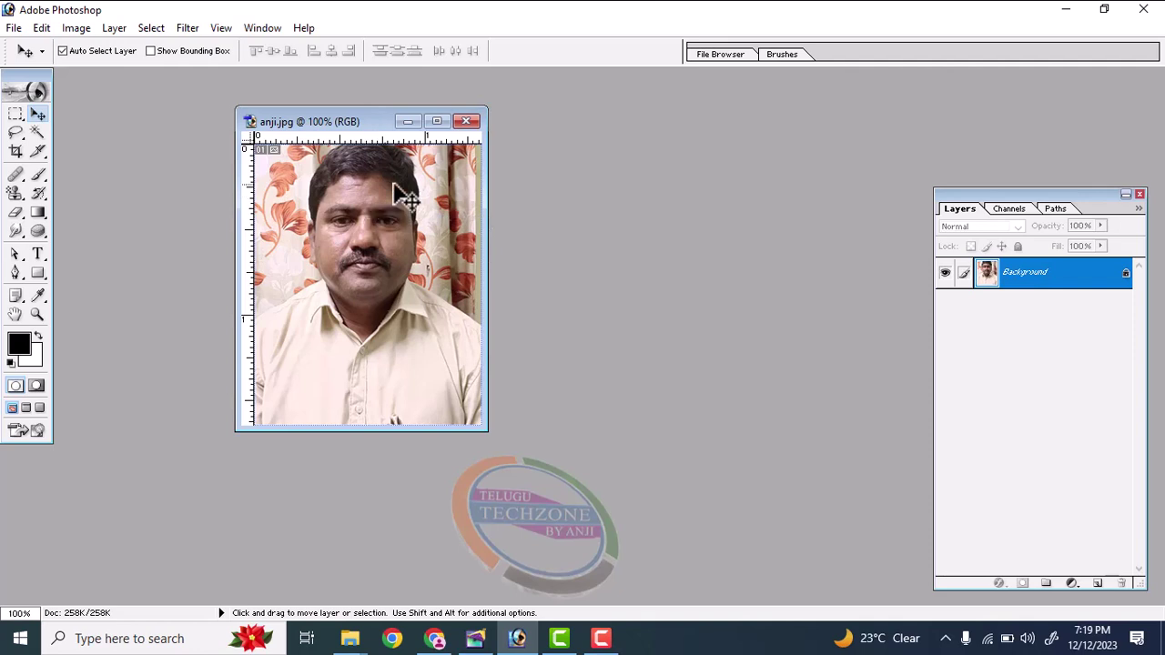
mouse_move(346, 124)
mouse_down()
mouse_move(433, 123)
mouse_move(235, 107)
mouse_up()
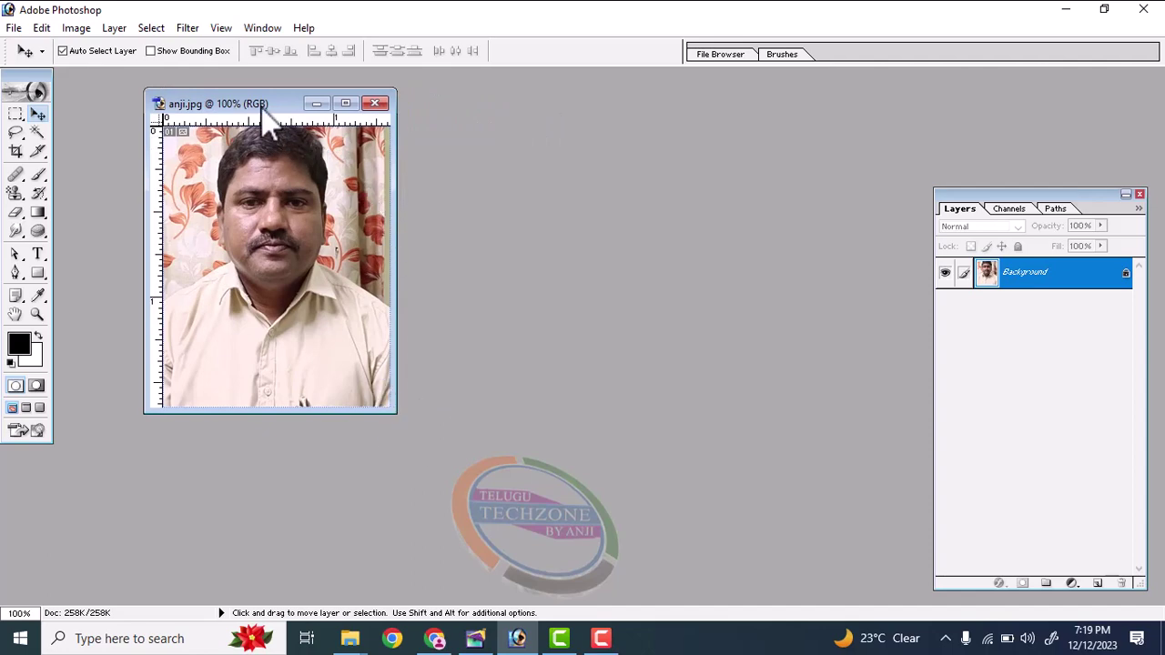
drag(262, 105, 331, 108)
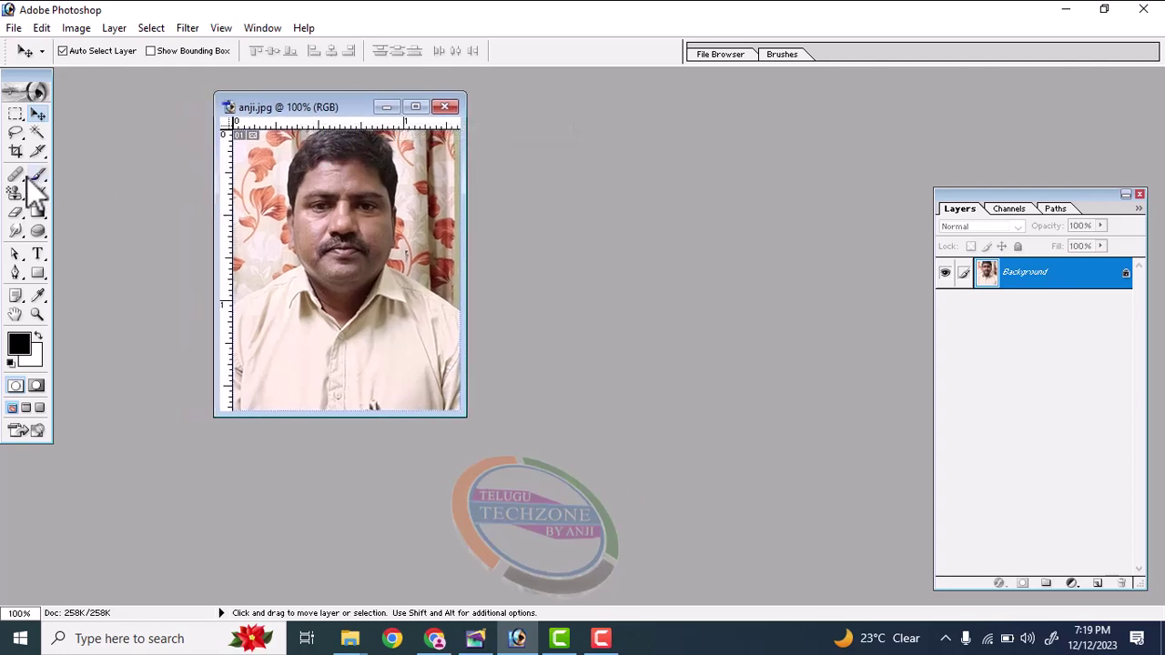
Set the Crop tool to 1.5 in width, 2 in height and 200 pixels/inch
click(16, 152)
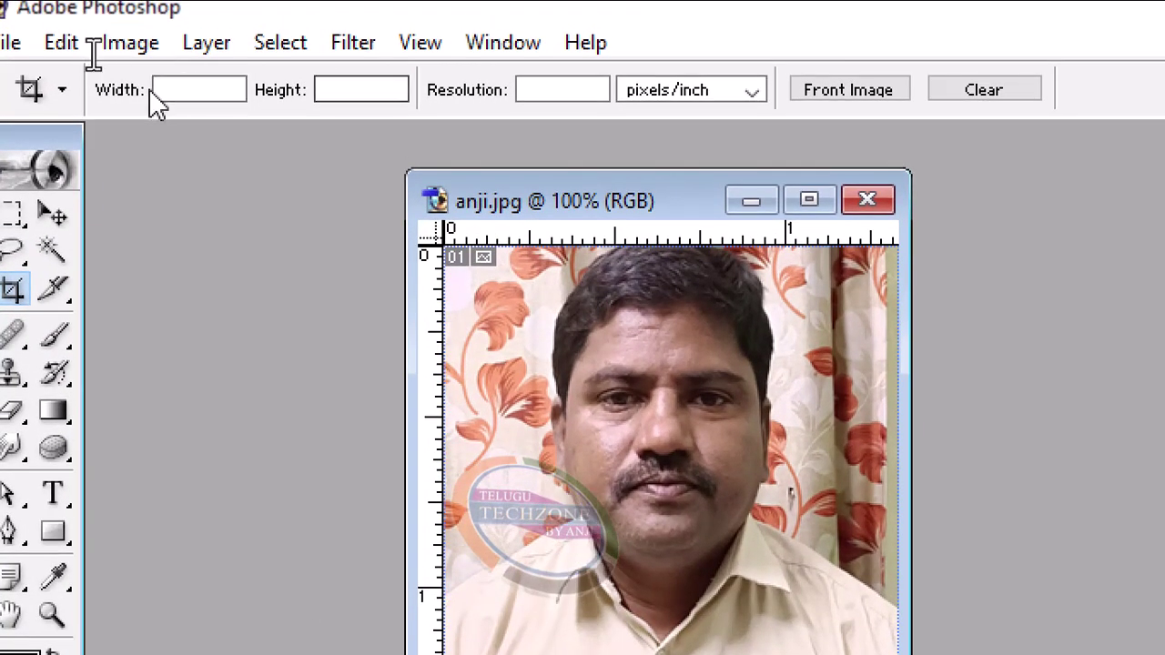
click(207, 94)
text(1)
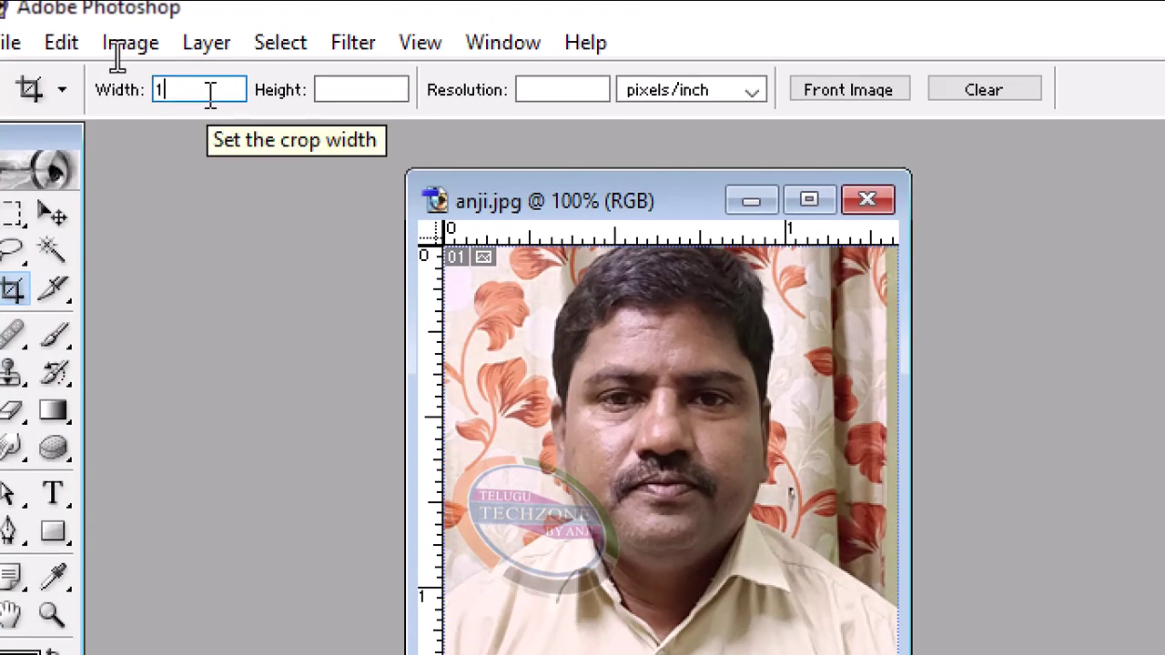
text(.5)
click(339, 94)
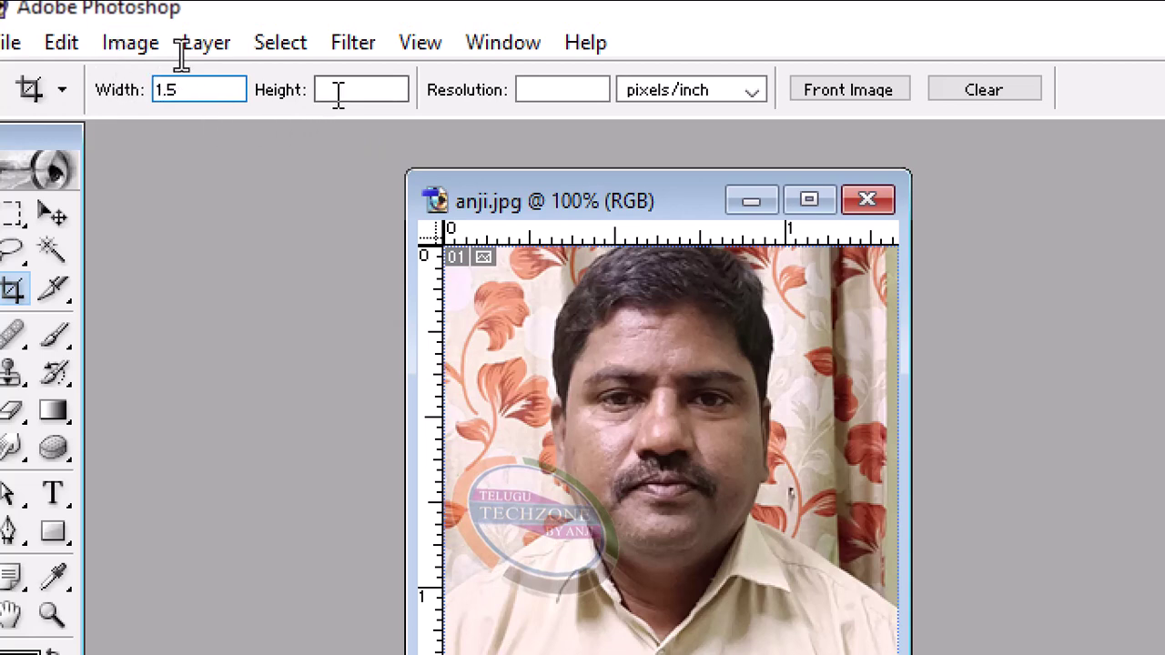
text(2)
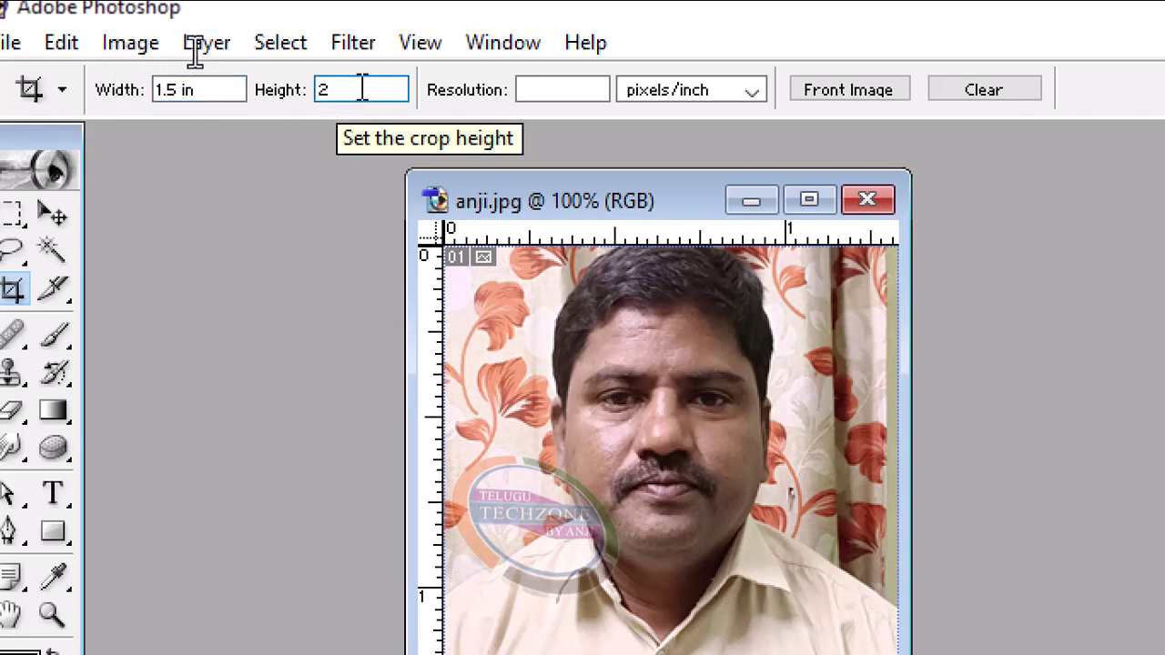
key(Tab)
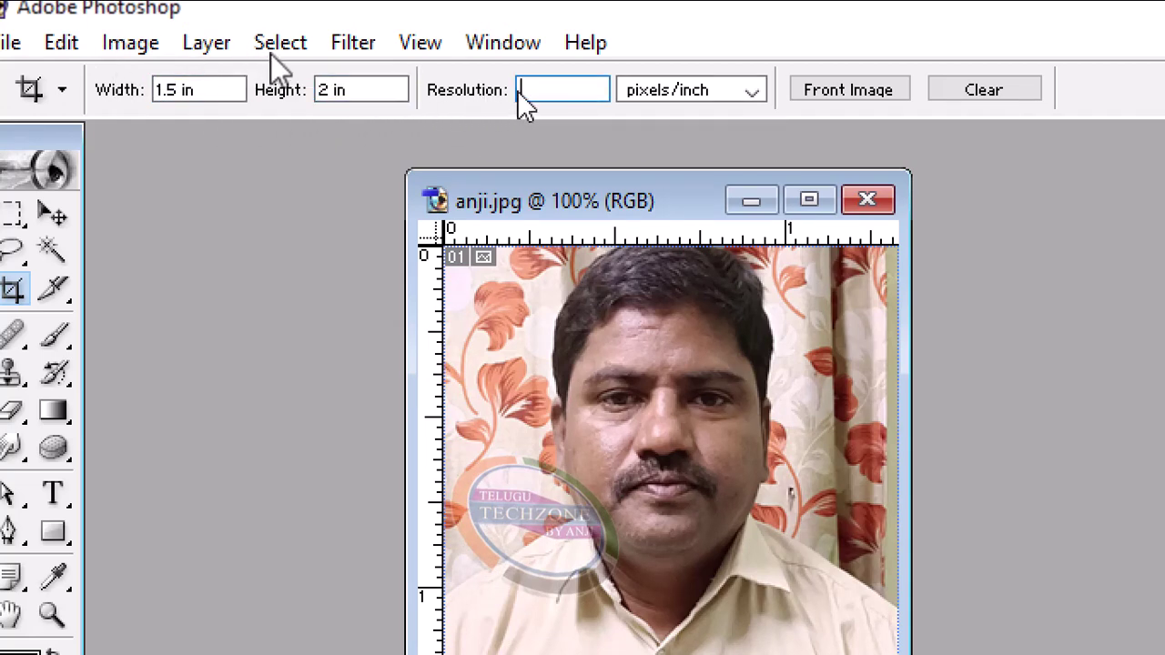
text(00)
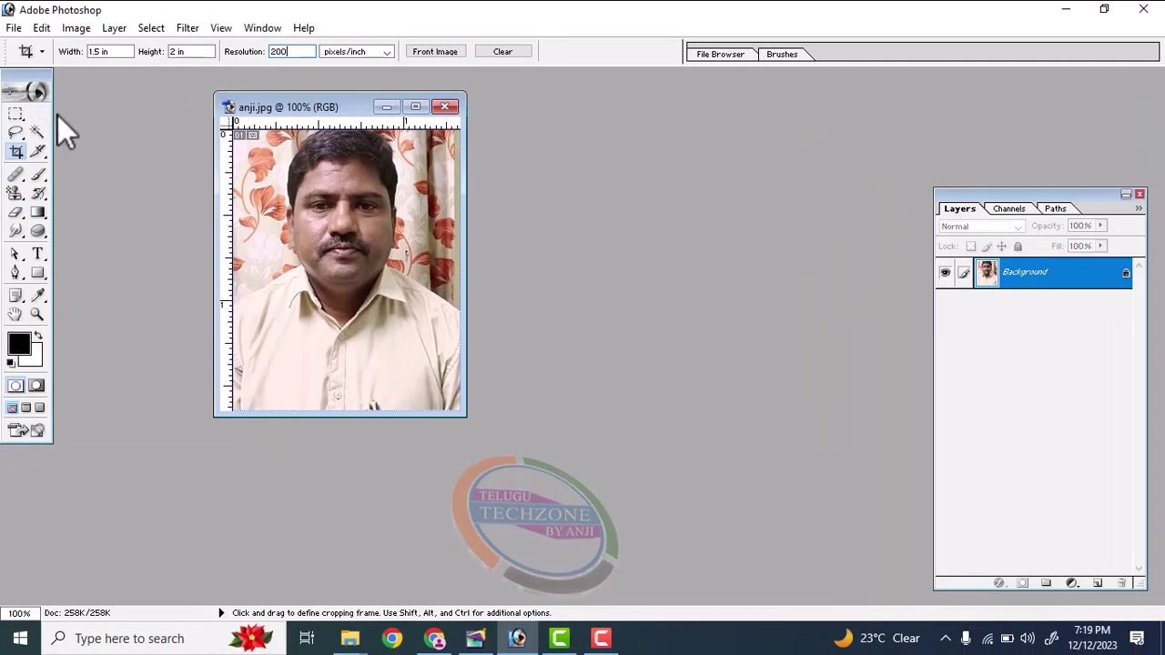
click(415, 107)
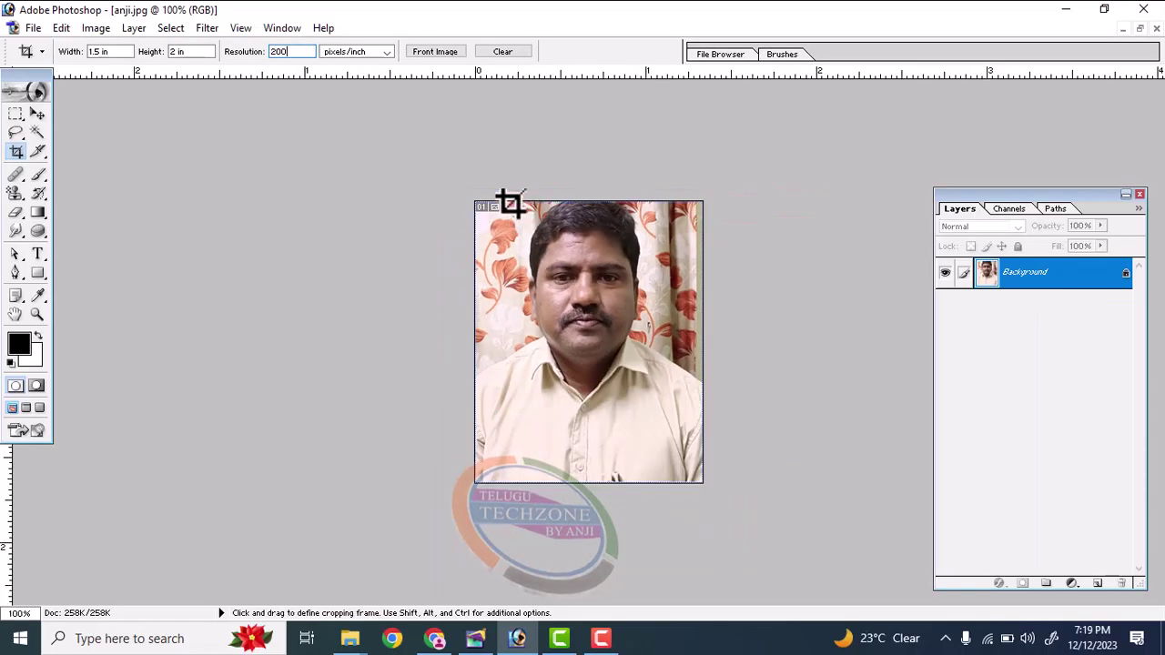
Draw a crop frame around the face and shoulders, adjust it, and commit the crop
drag(510, 204, 675, 447)
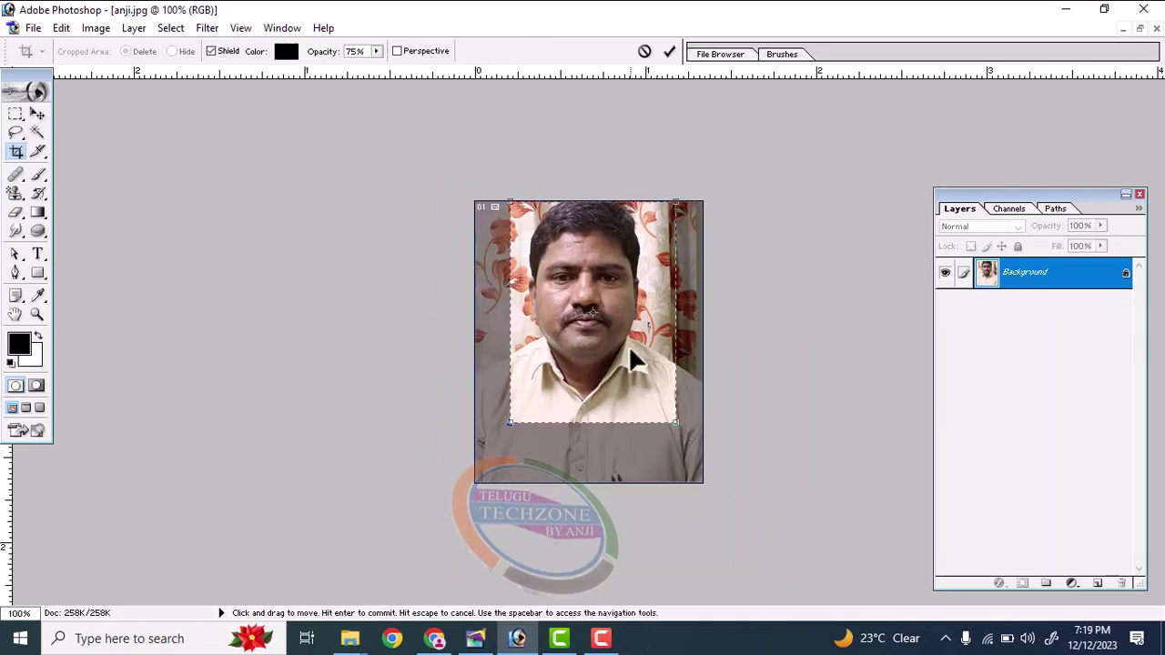
drag(631, 352, 625, 349)
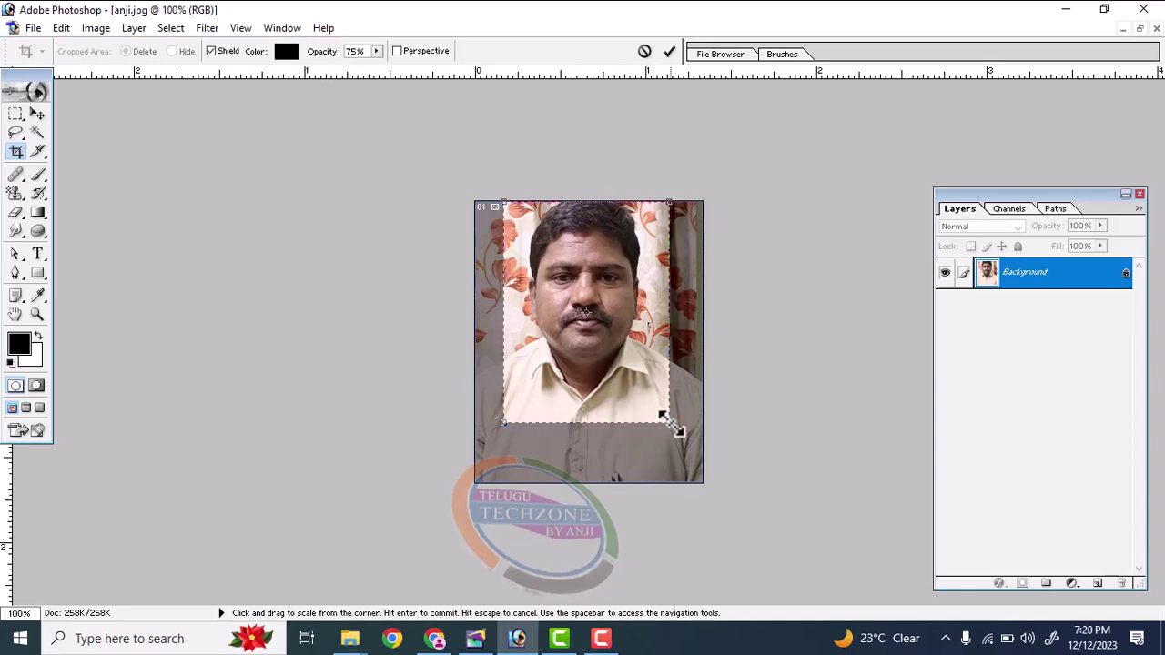
drag(674, 424, 676, 429)
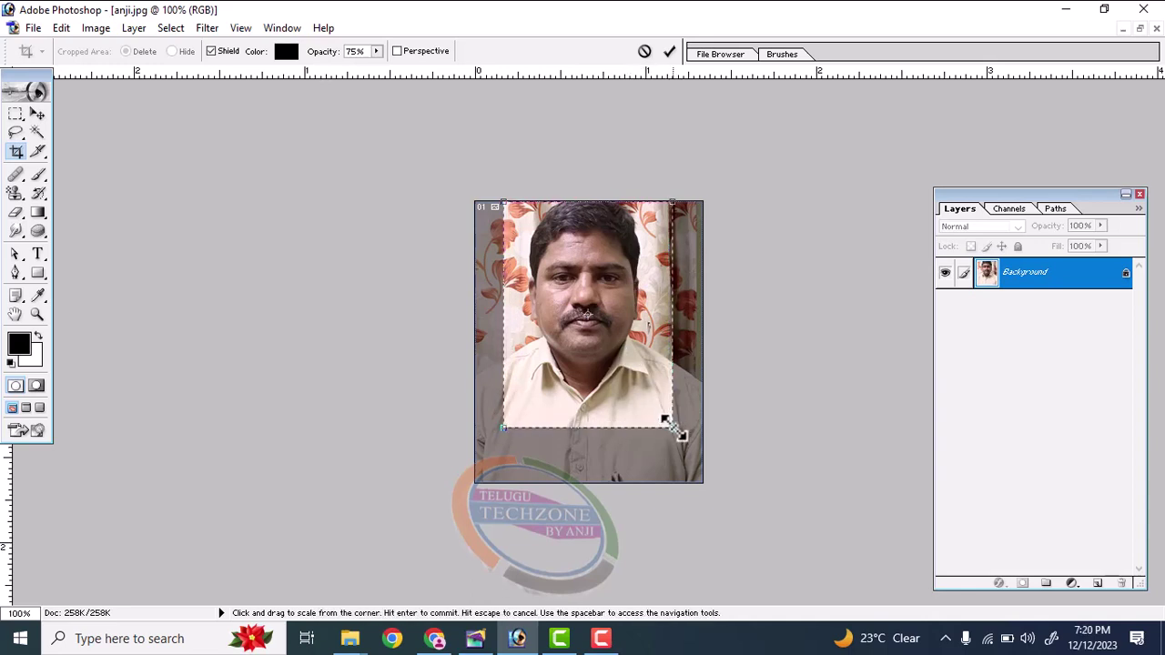
key(Return)
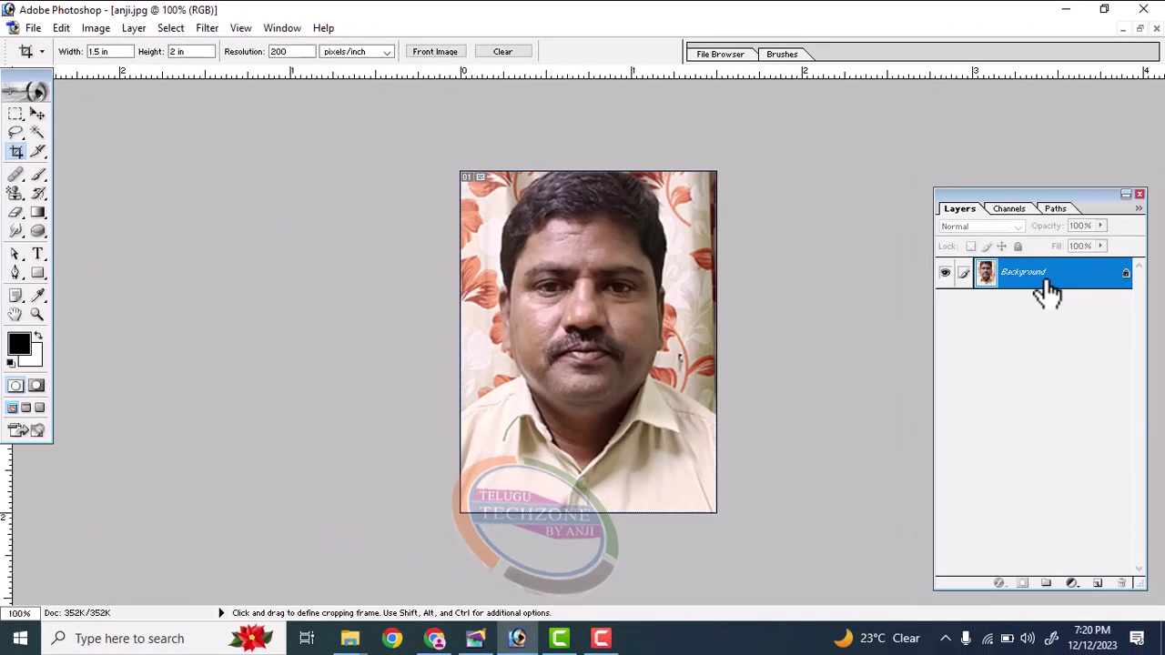
Turn the Background into Layer 0 and scale it down to 96.4% with Free Transform
double_click(1047, 287)
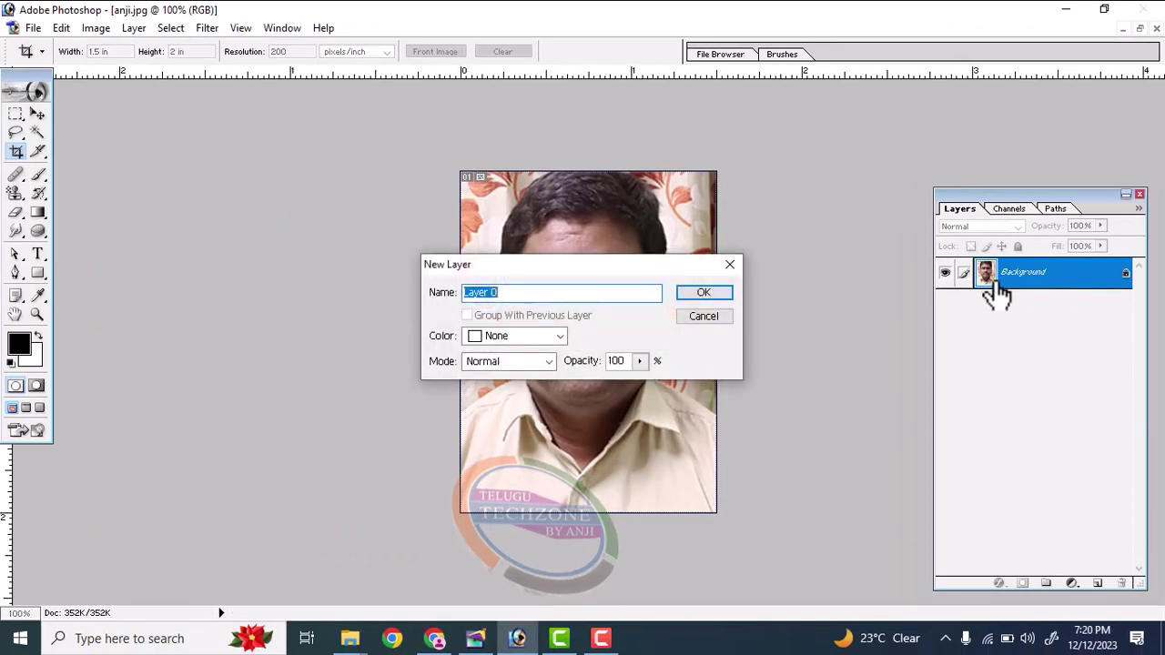
click(701, 295)
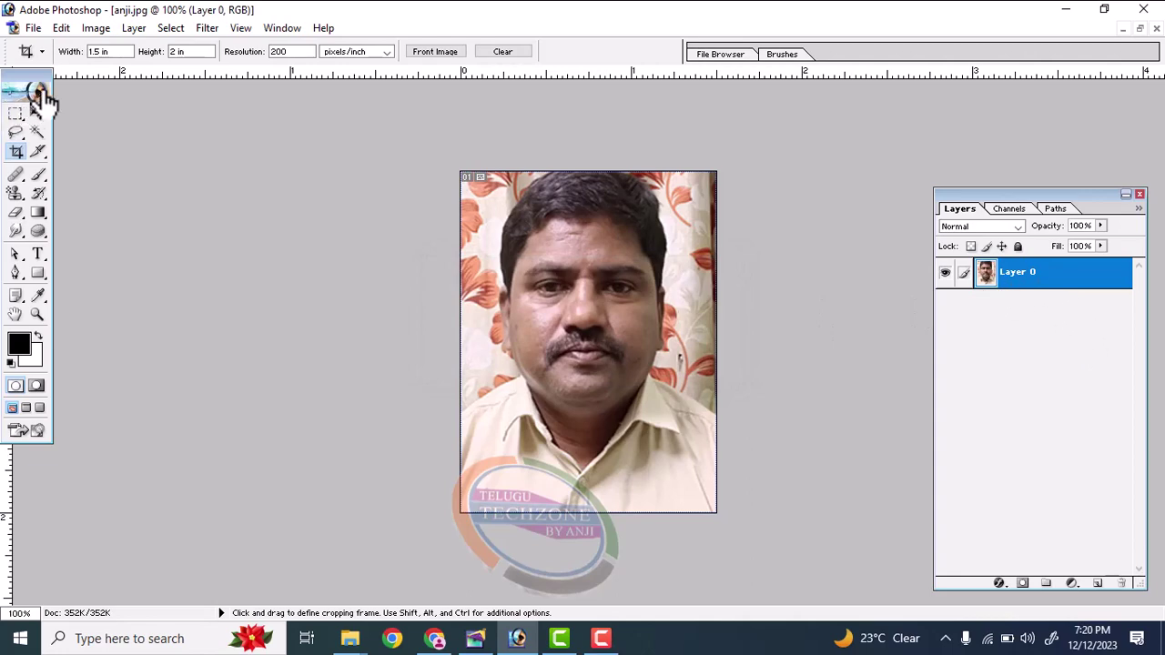
click(65, 35)
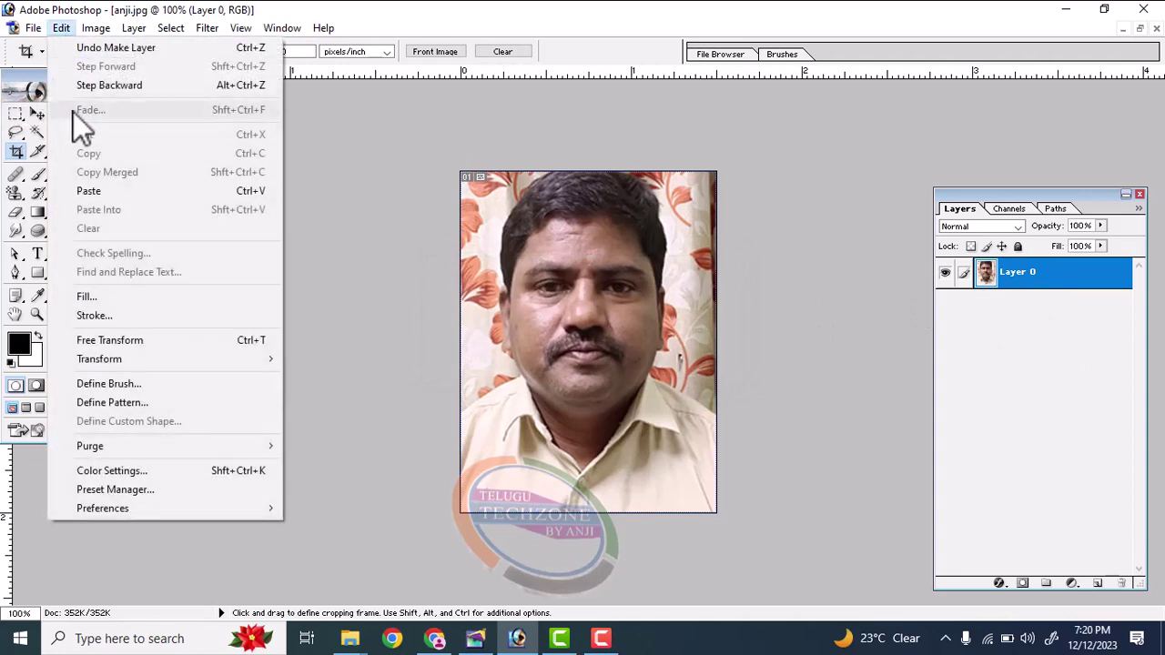
click(118, 339)
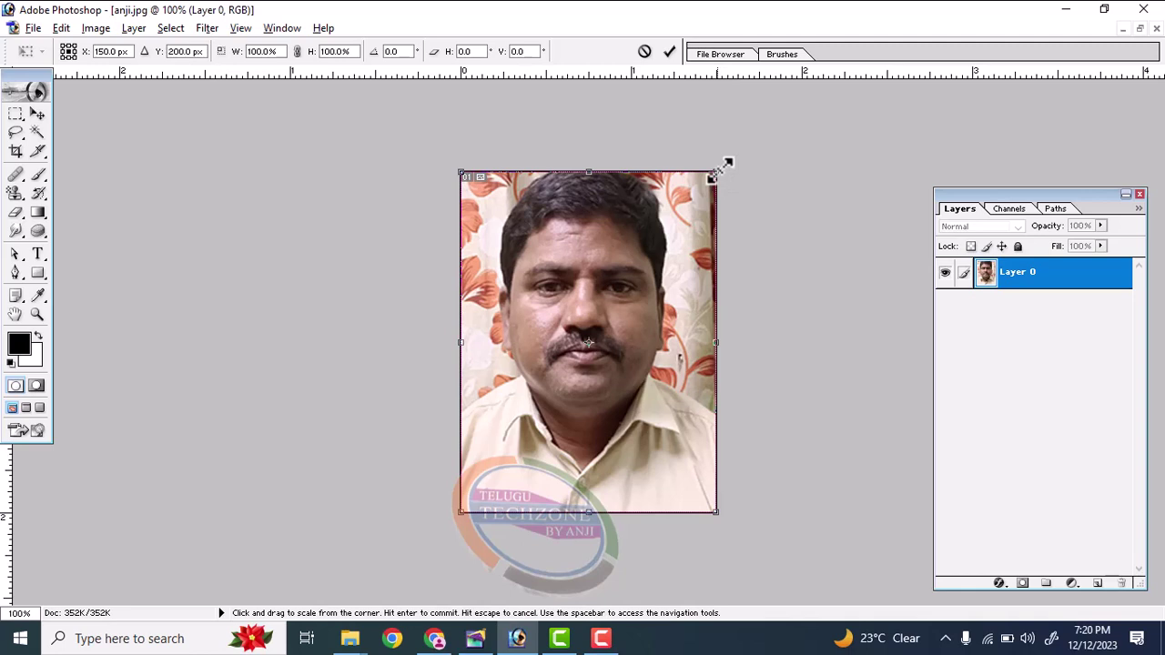
drag(717, 172, 716, 174)
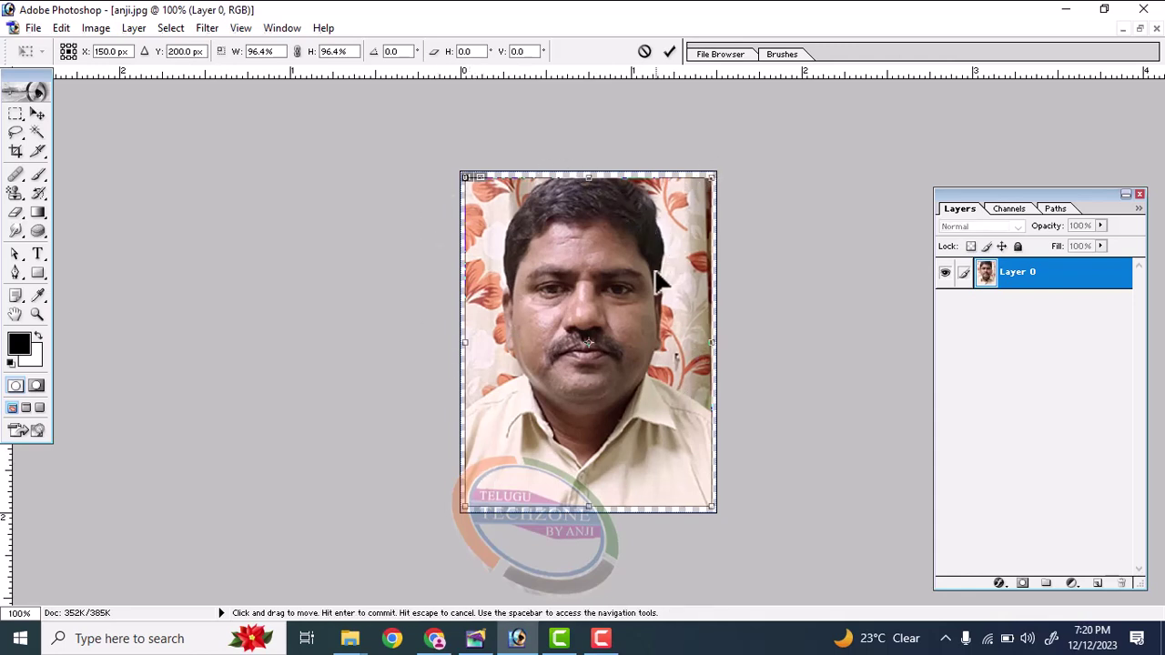
key(c)
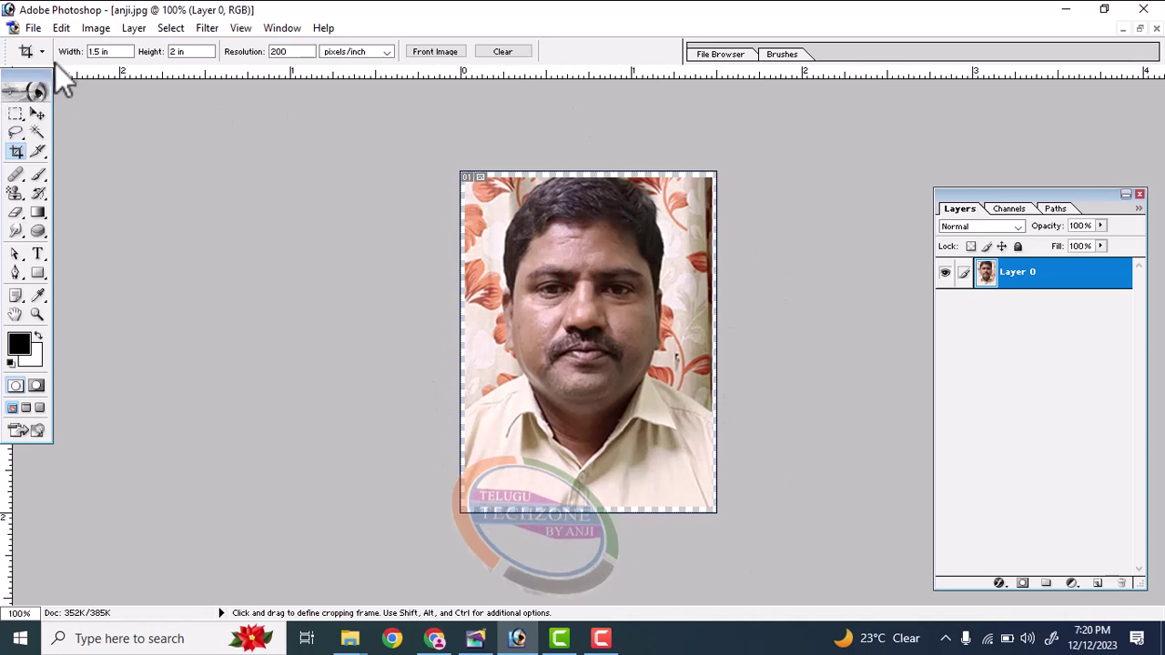
click(62, 34)
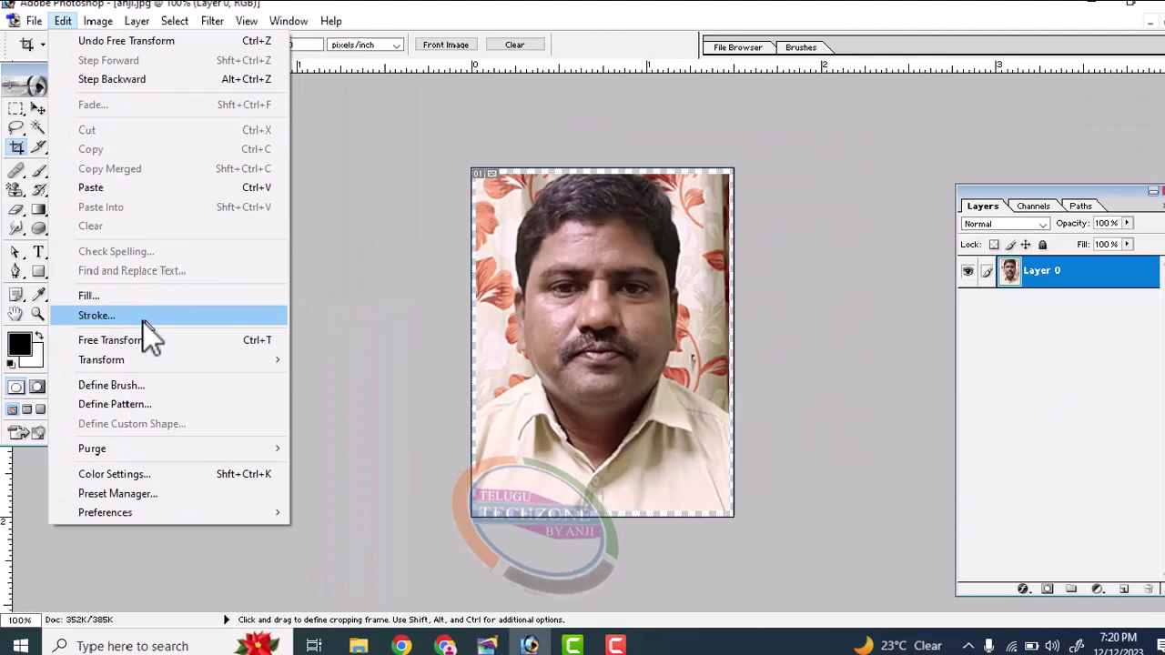
Stroke the photo with a 3 px red (FF0000) border positioned Outside
click(143, 320)
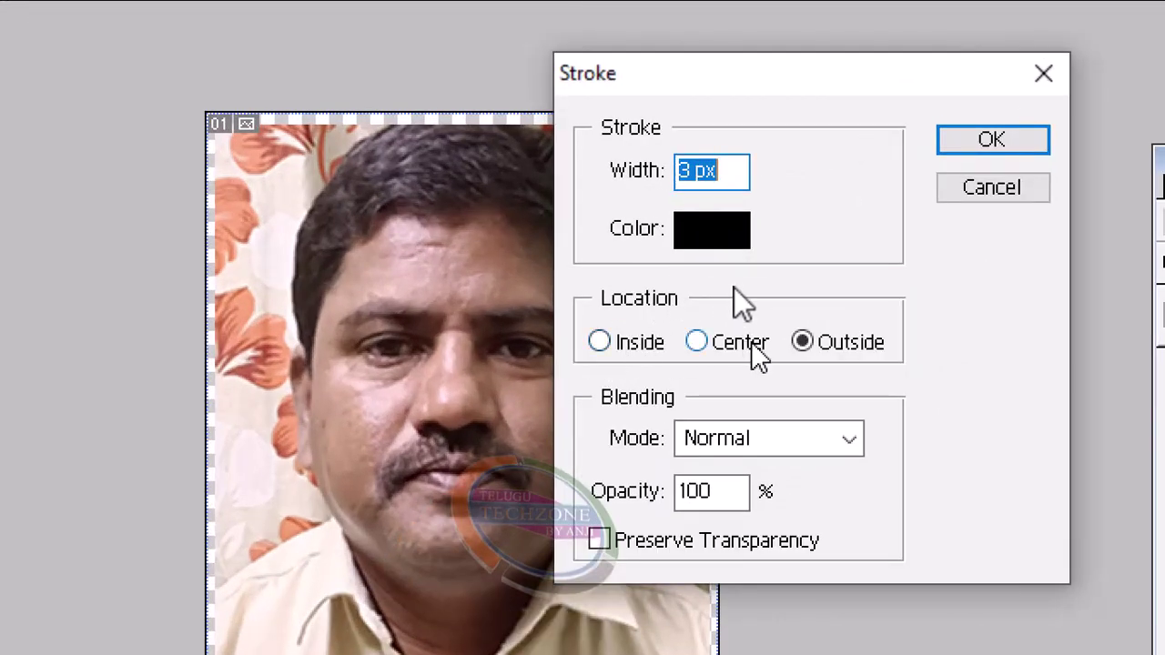
click(716, 227)
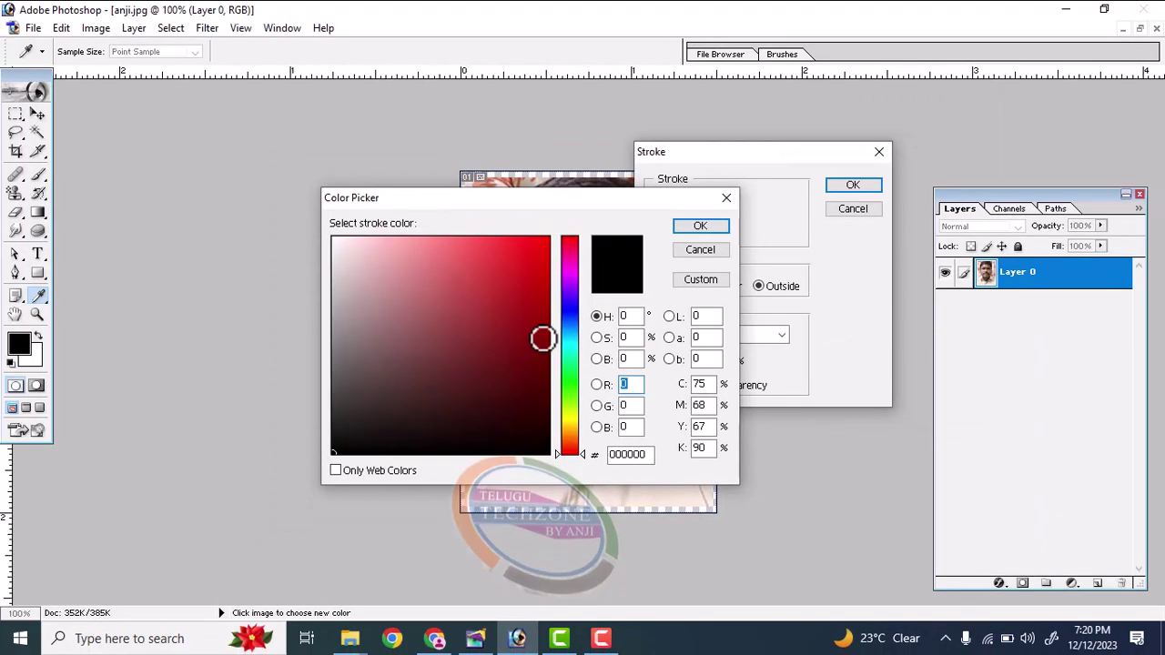
drag(537, 350, 550, 236)
click(701, 227)
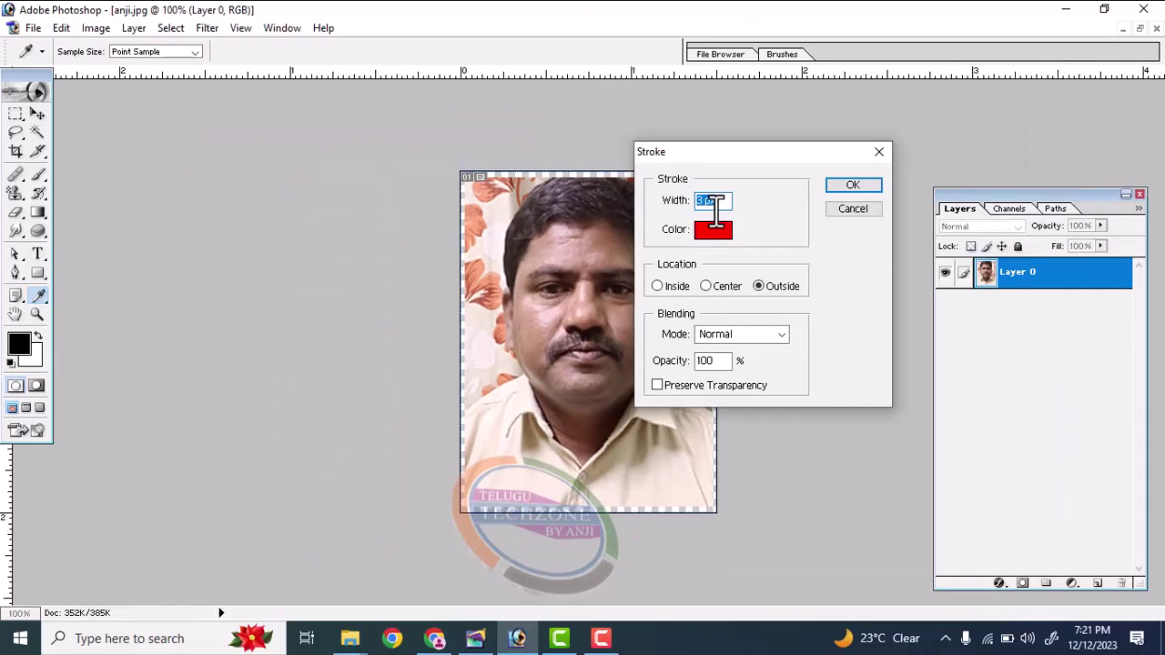
click(853, 185)
key(c)
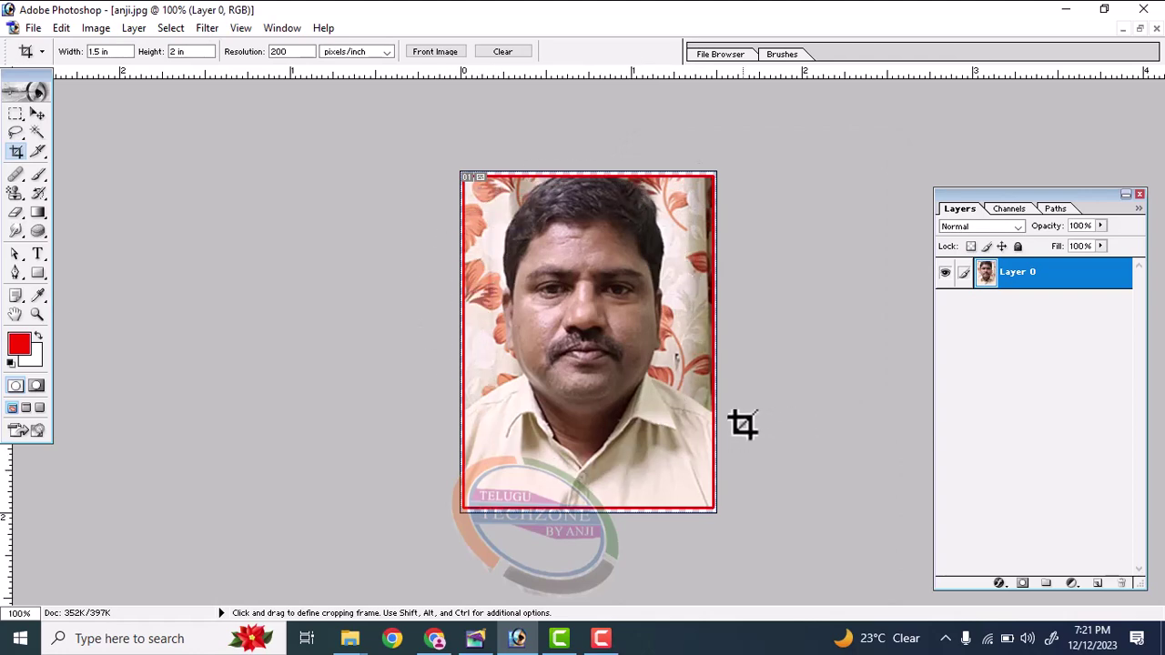
With the Move tool active, copy the red-bordered photo via Edit > Copy
click(39, 114)
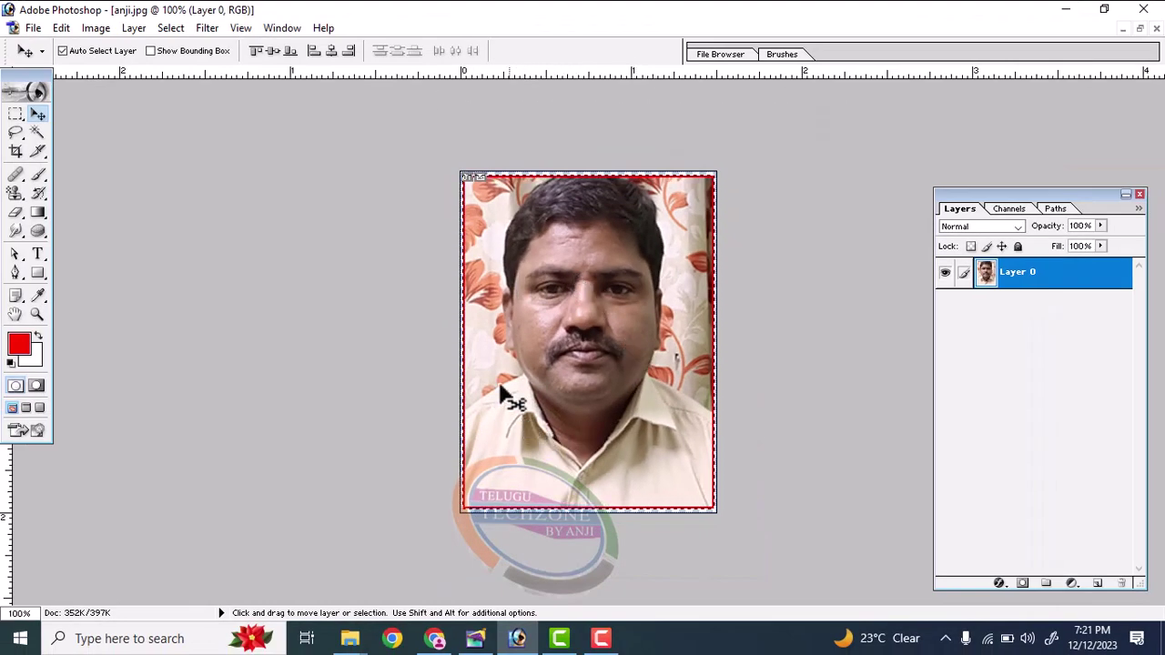
click(61, 27)
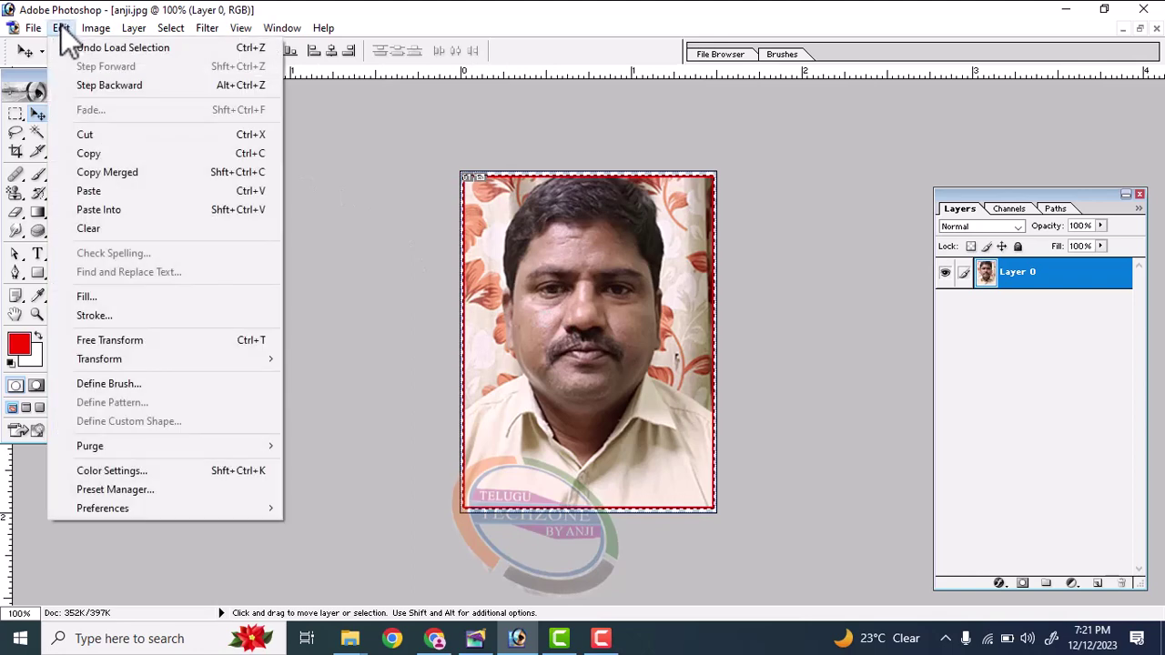
click(116, 157)
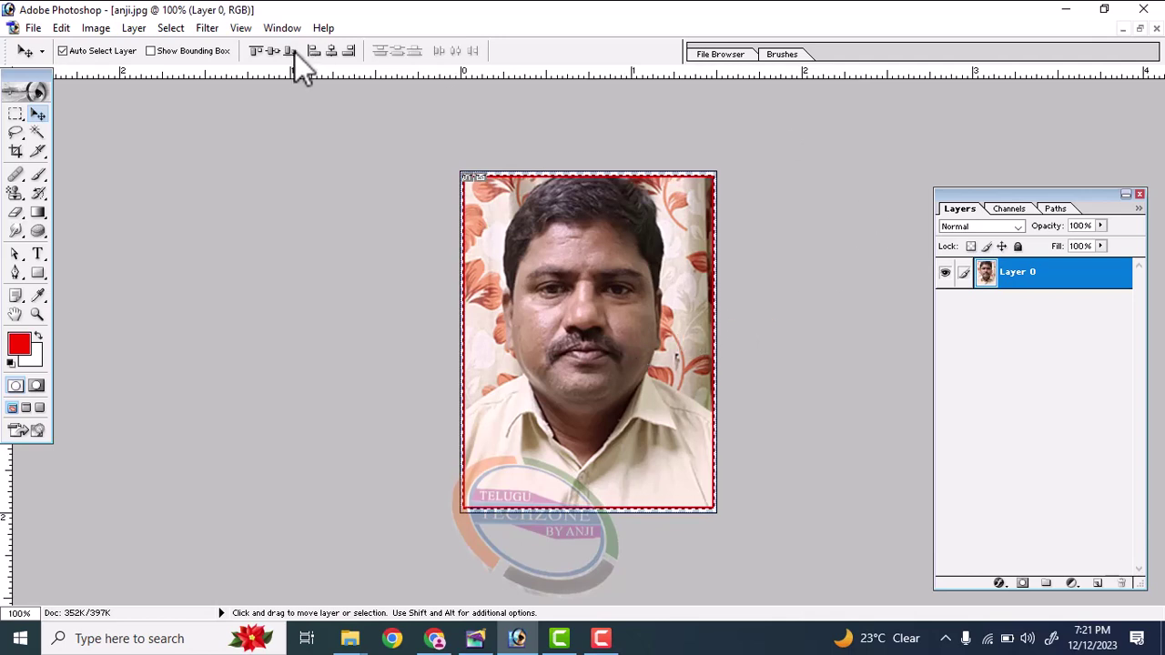
click(301, 28)
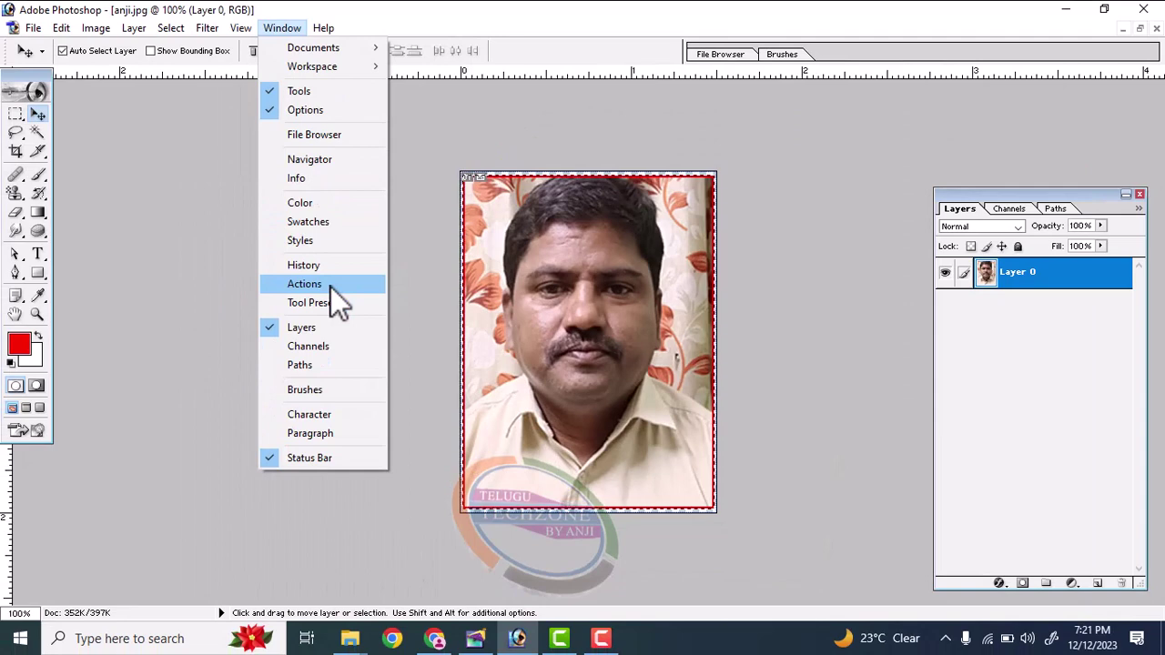
Show the Actions panel and start recording a new action 'passport' in Set 1 with shortcut F2
click(330, 285)
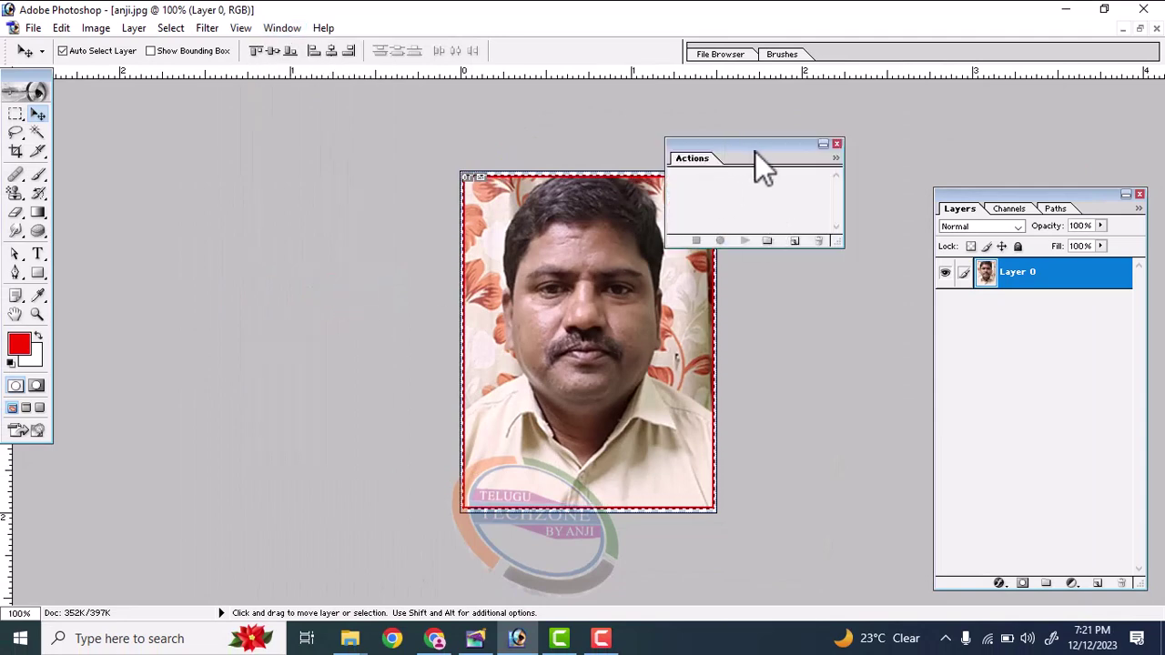
drag(744, 142, 776, 153)
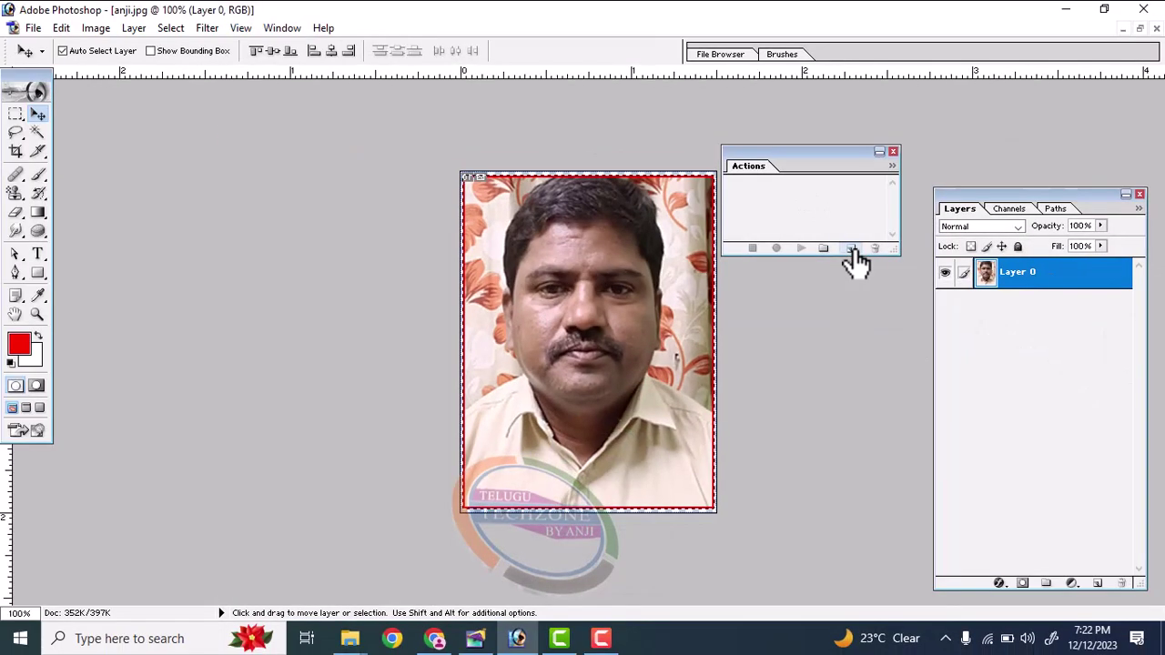
click(854, 251)
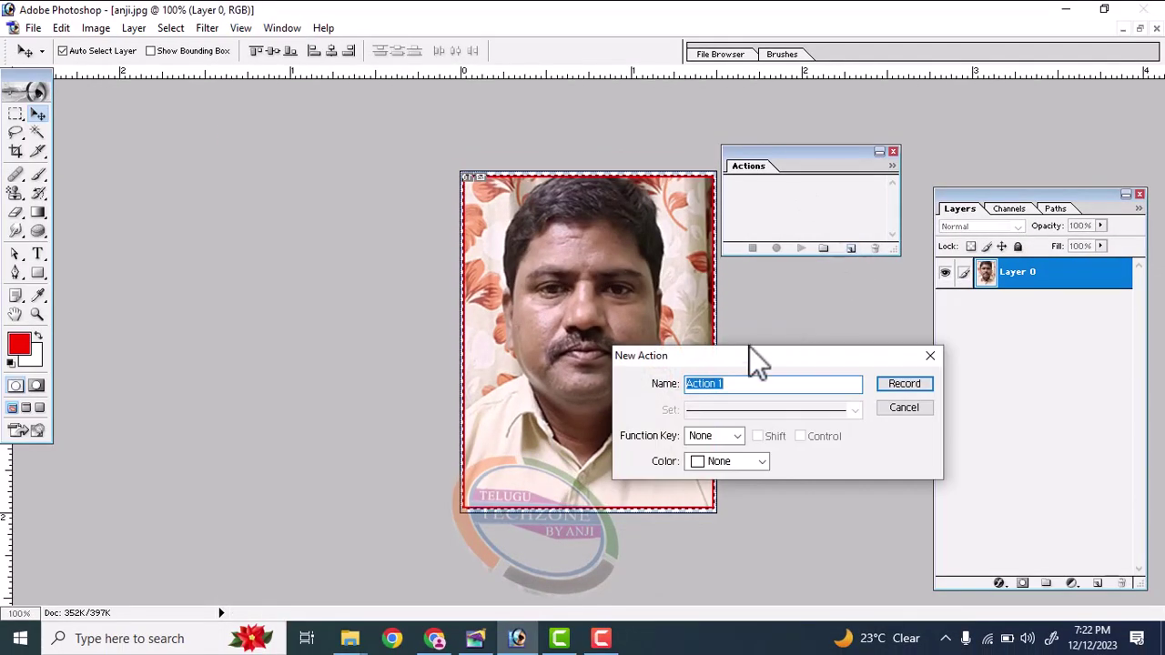
drag(749, 353, 378, 312)
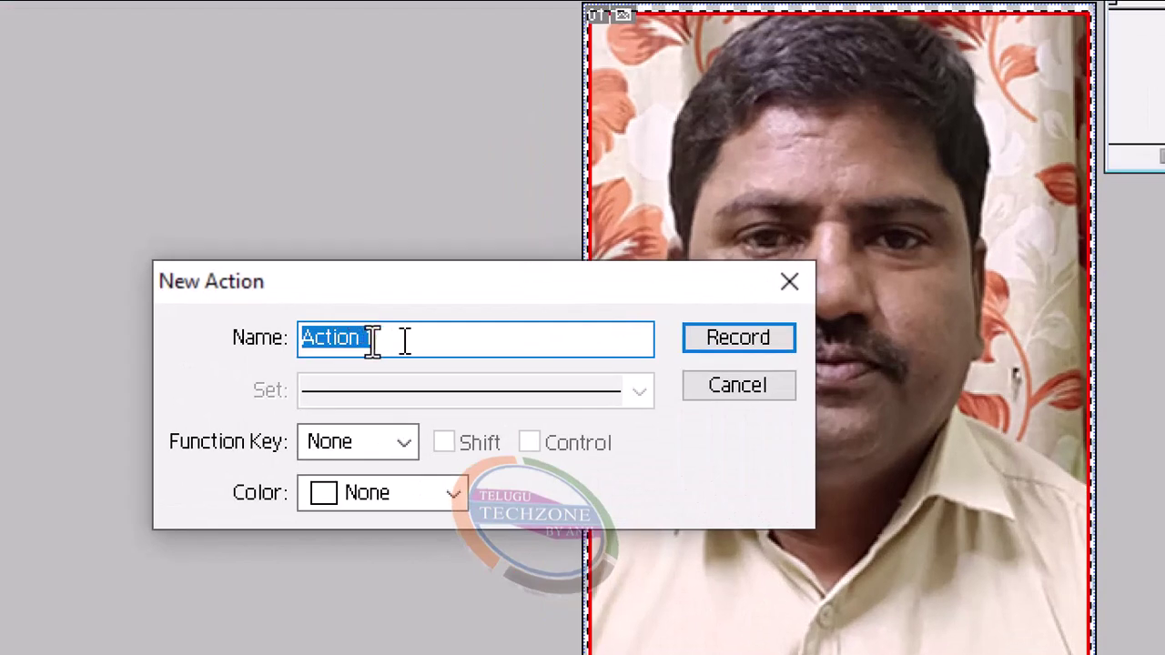
key(BackSpace)
text(pas)
text(sport)
click(404, 442)
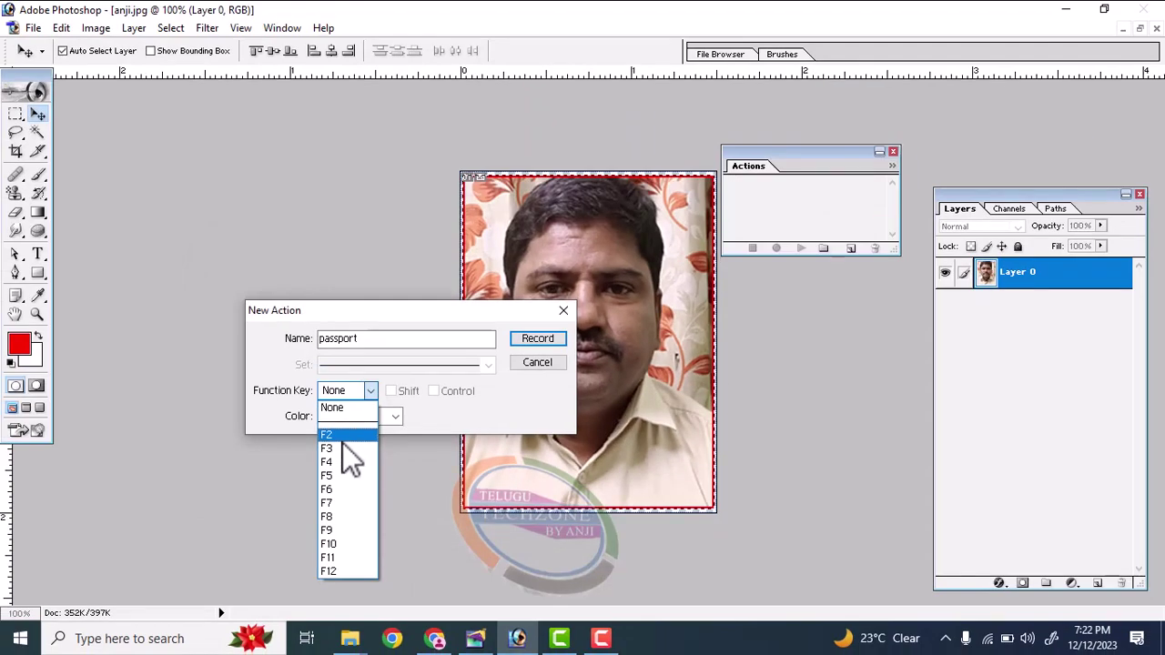
click(342, 439)
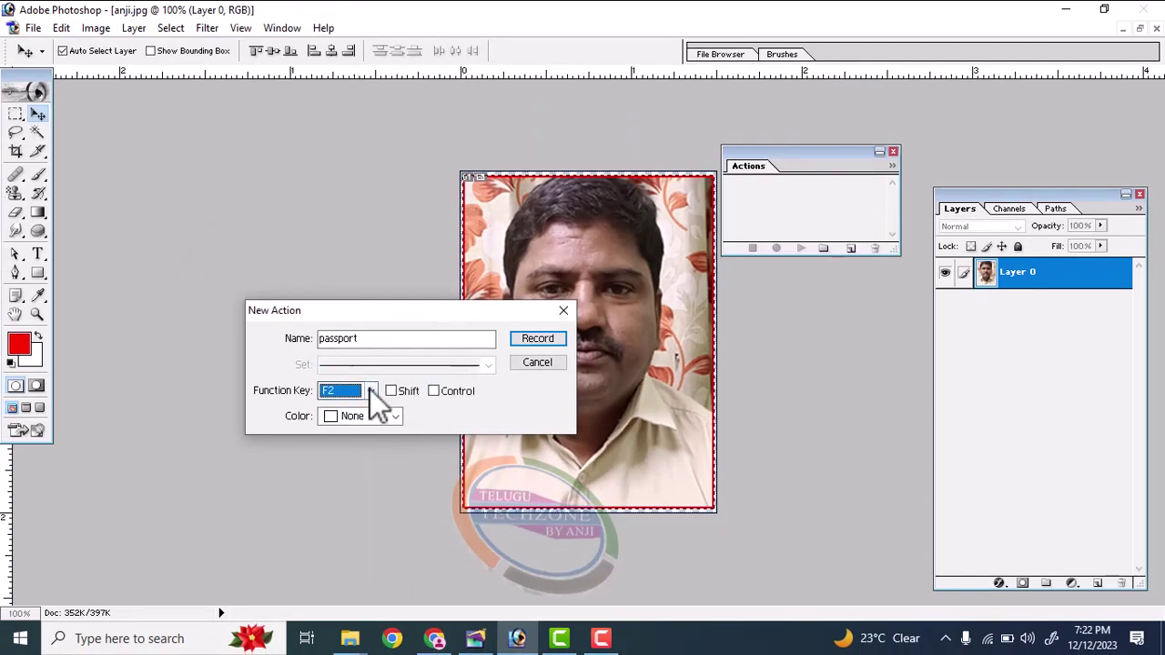
click(544, 340)
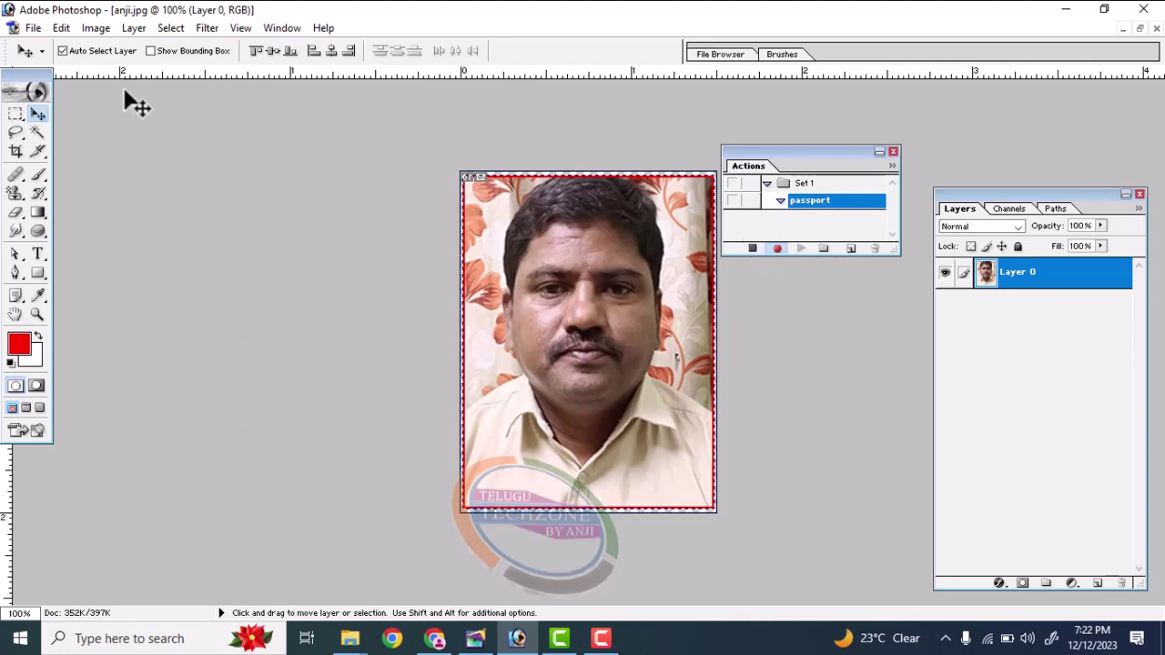
click(36, 30)
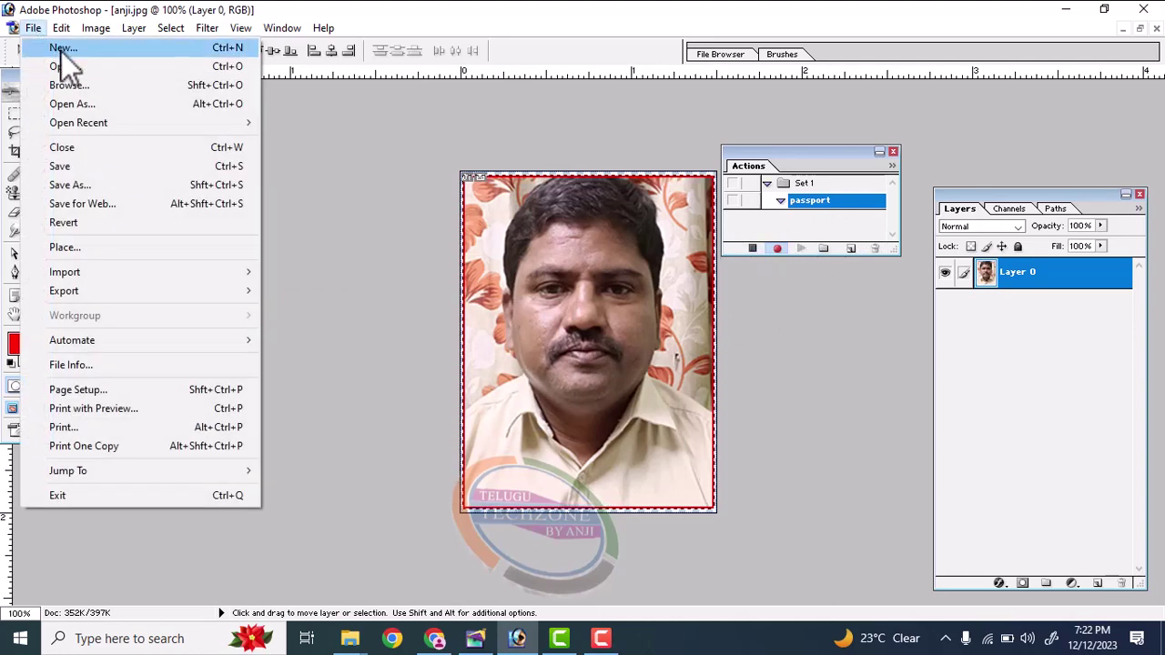
Start a new document with width and height measured in inches
click(62, 50)
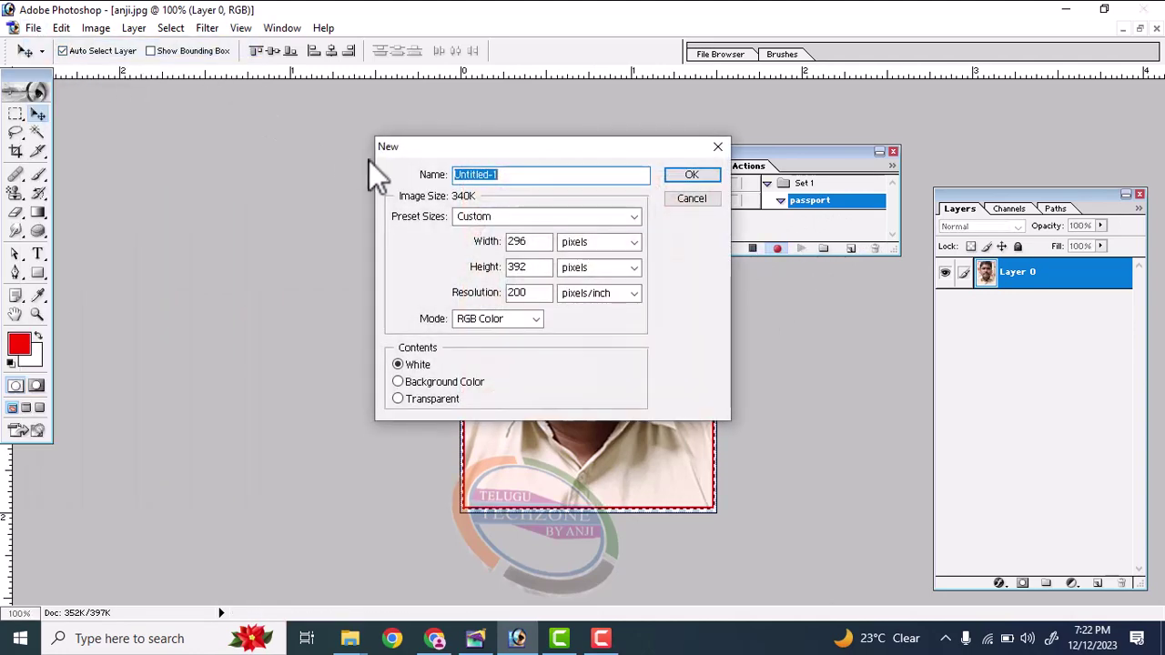
click(588, 240)
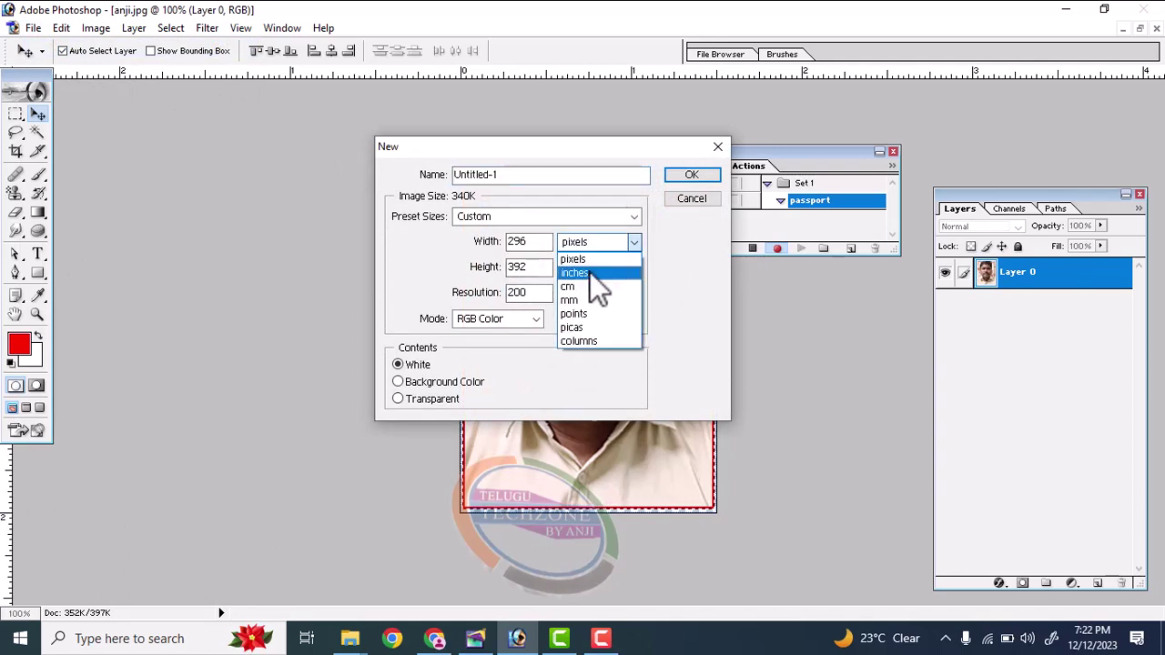
click(579, 285)
click(584, 248)
click(582, 272)
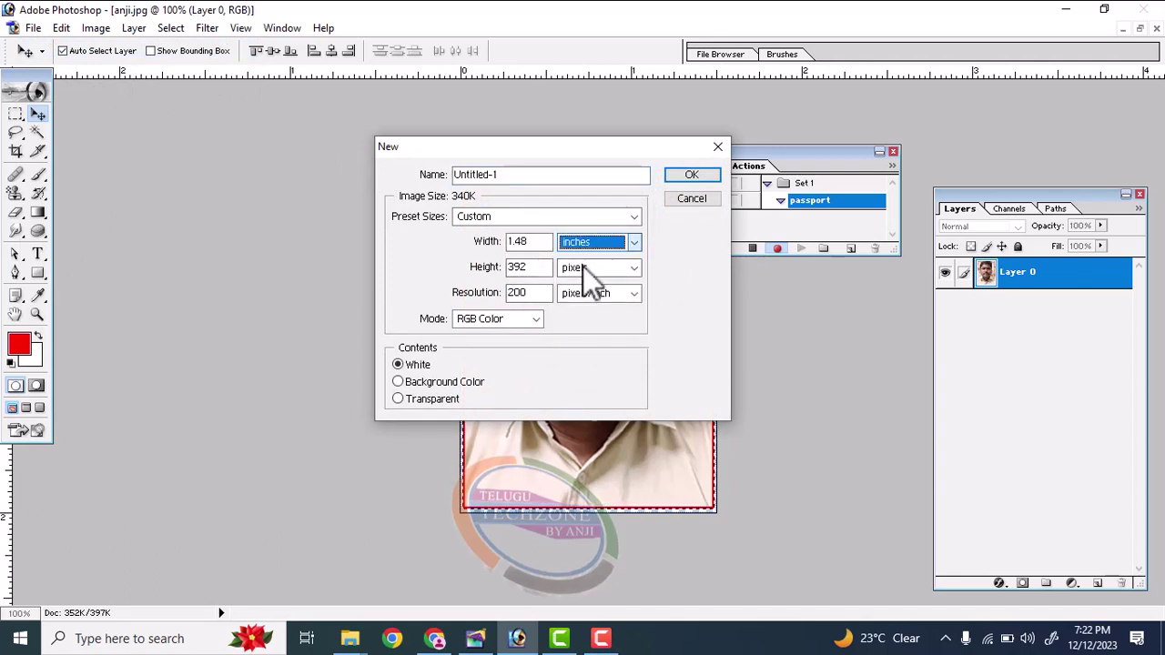
click(597, 298)
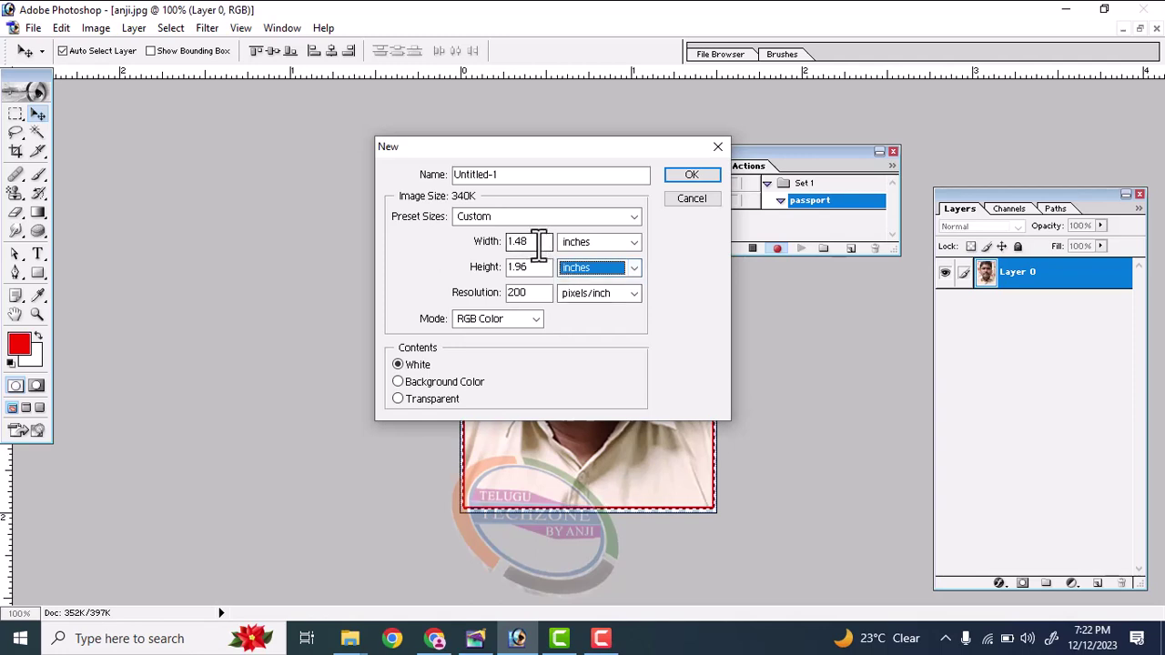
Make the new document 6 × 4 inches in CMYK Color and create it
drag(530, 241, 450, 233)
text(6)
key(Tab)
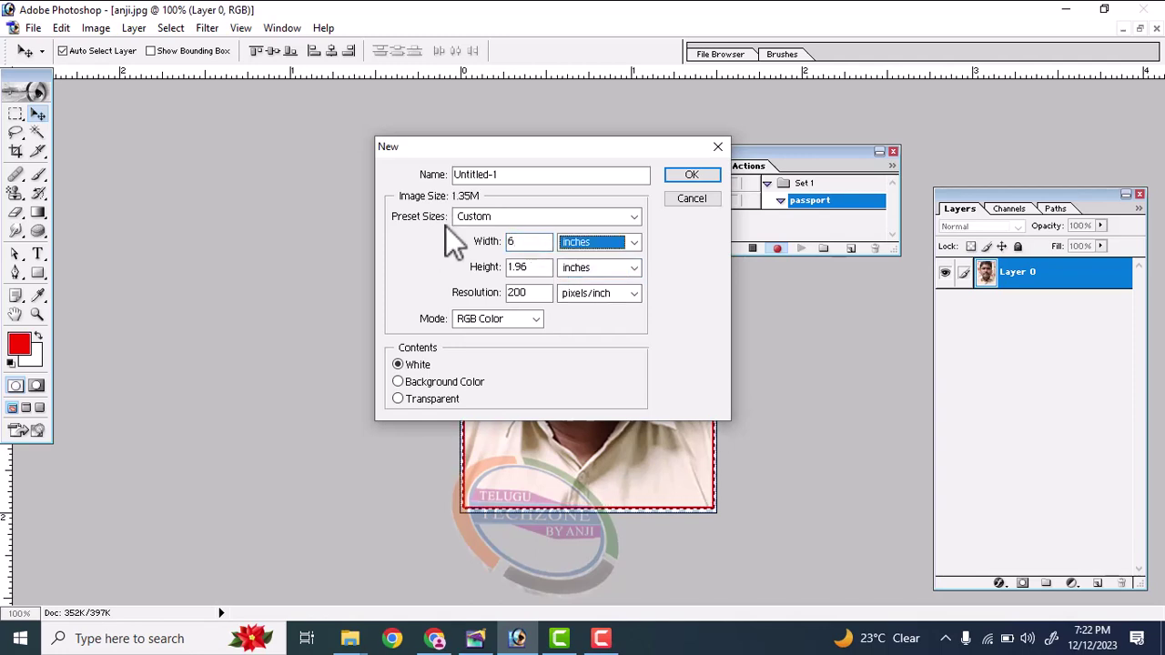
key(Tab)
text(4)
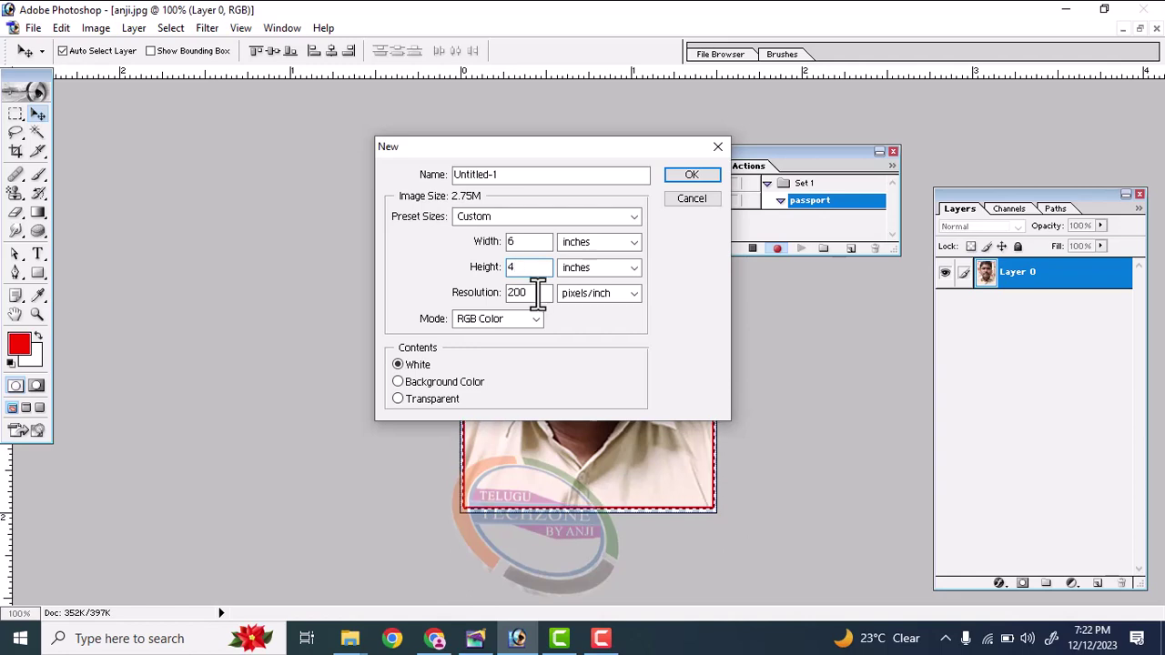
click(537, 323)
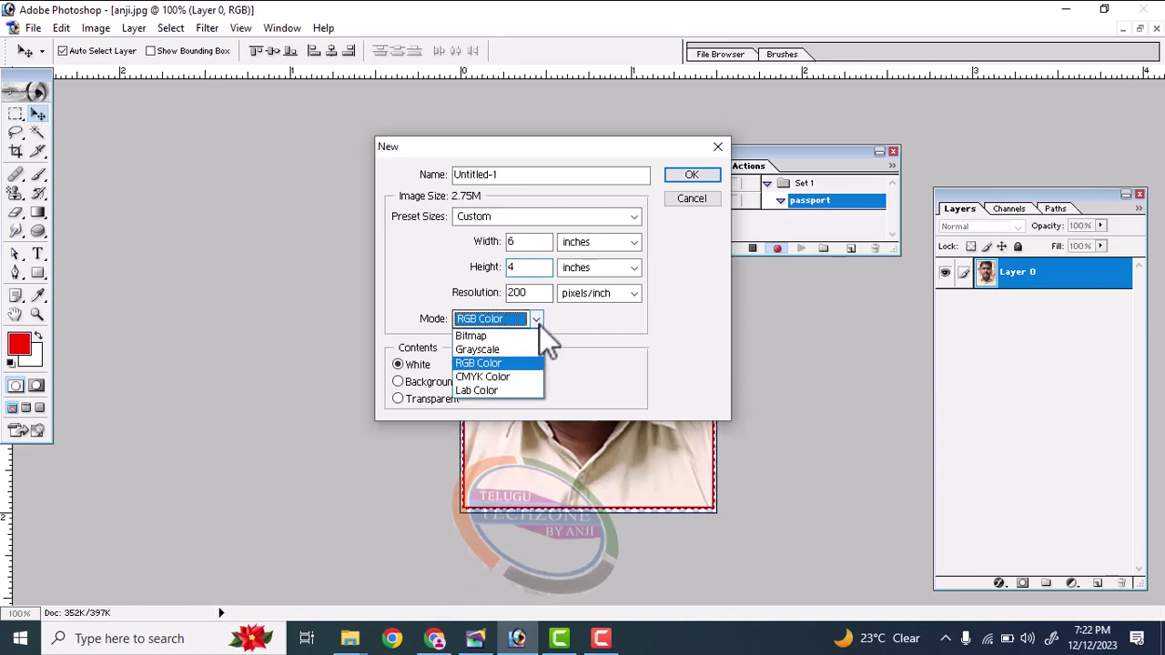
click(496, 376)
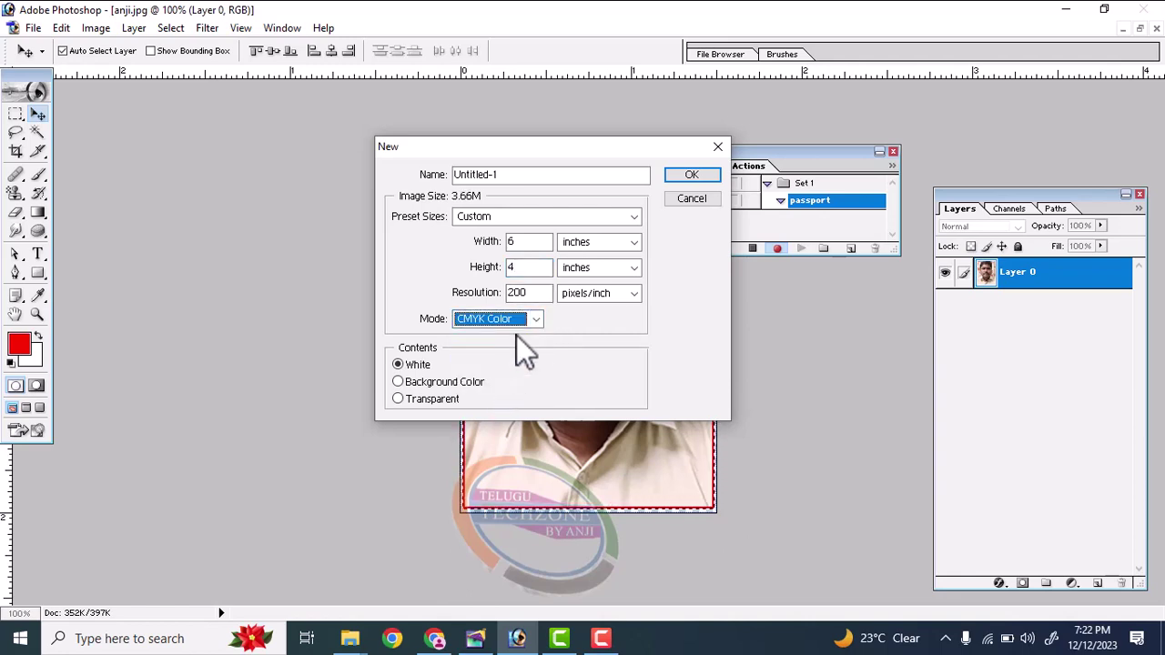
click(696, 177)
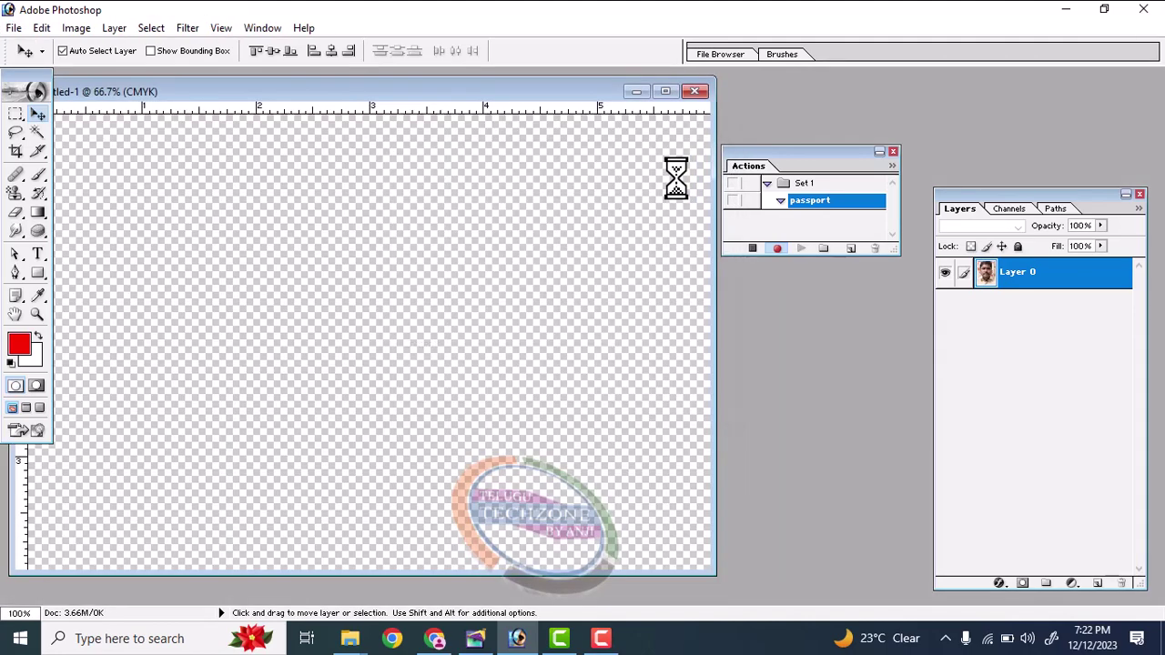
Paste the bordered photo, fit it into the sheet's top-left corner, and scale it to 98.7%
drag(317, 94, 447, 103)
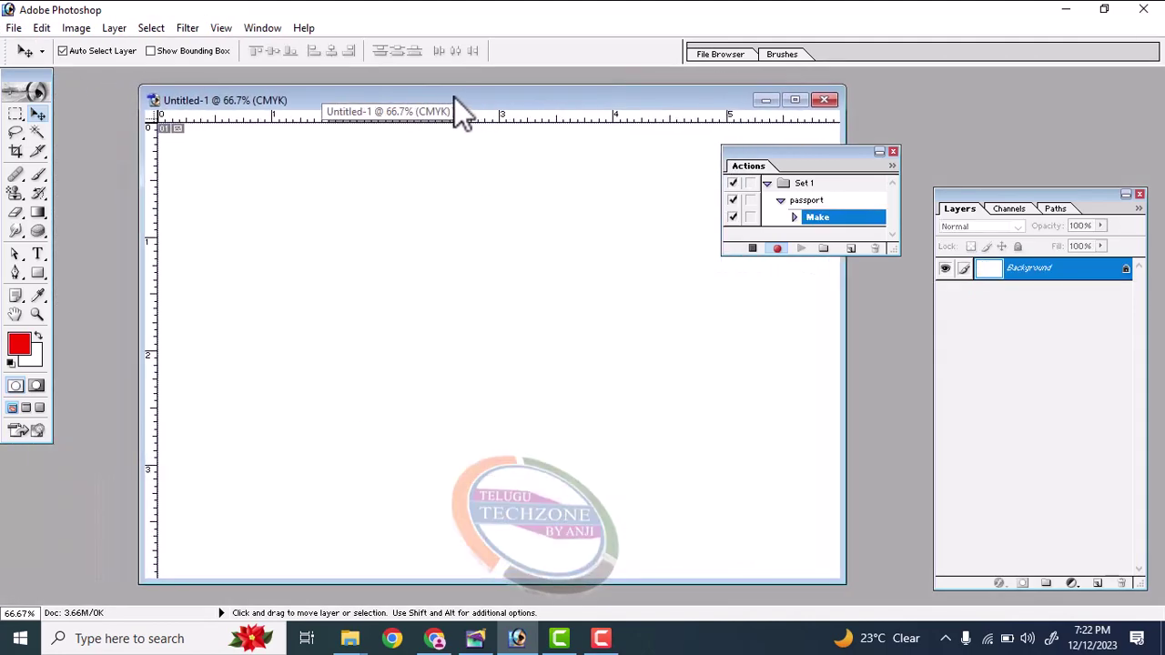
click(54, 27)
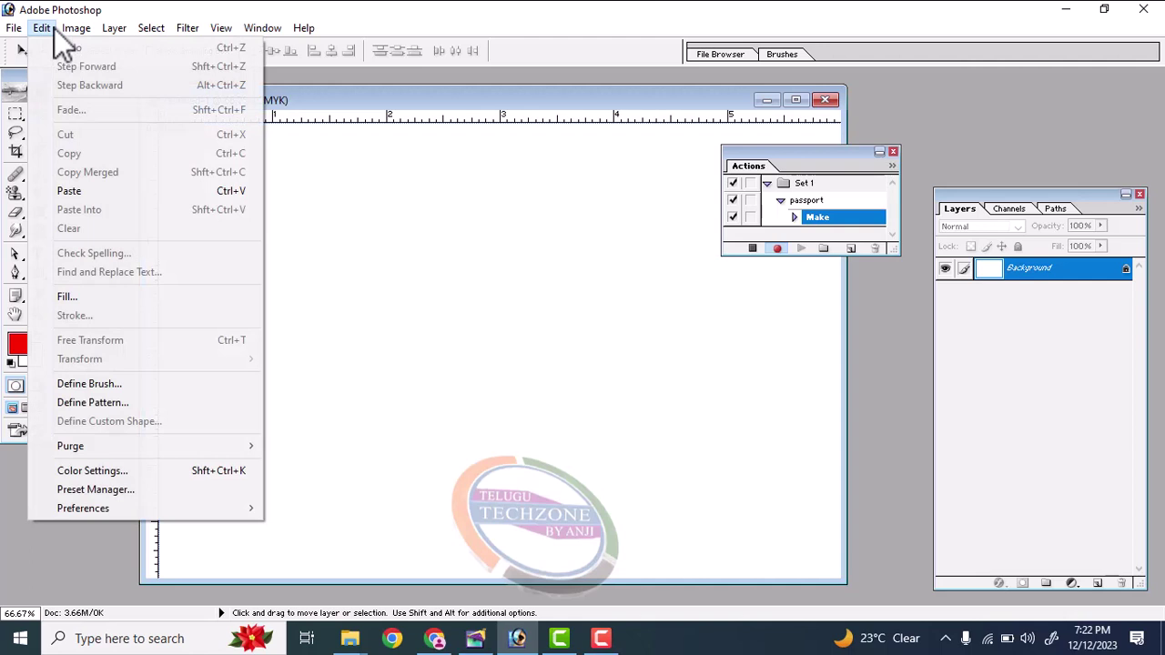
click(95, 196)
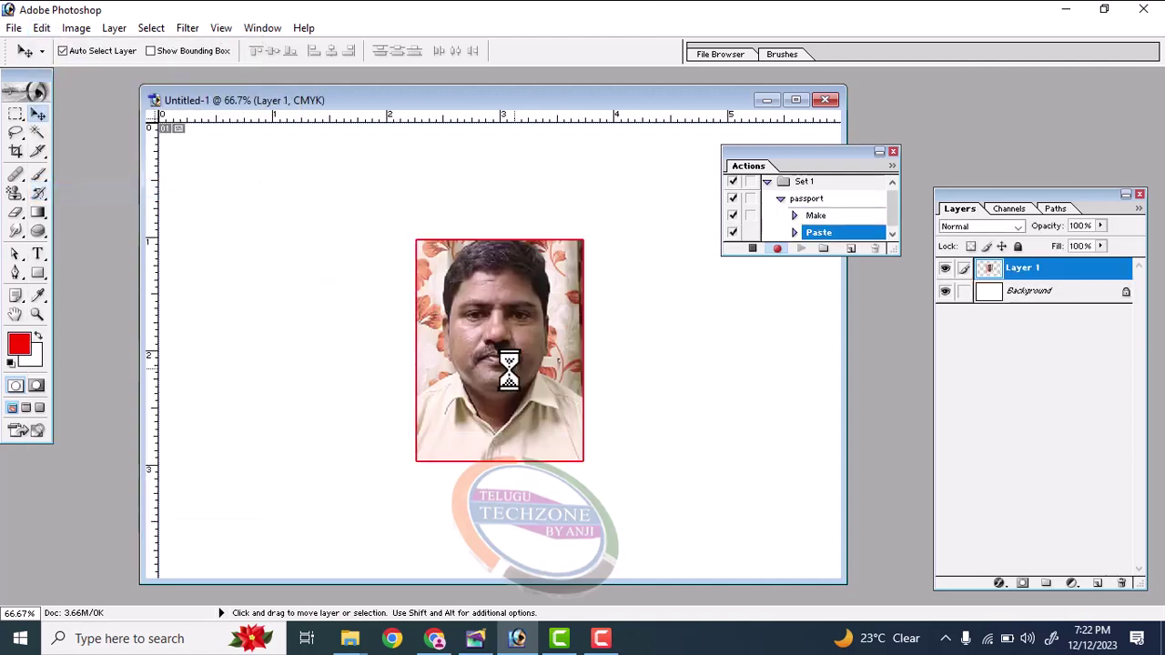
drag(488, 332, 254, 235)
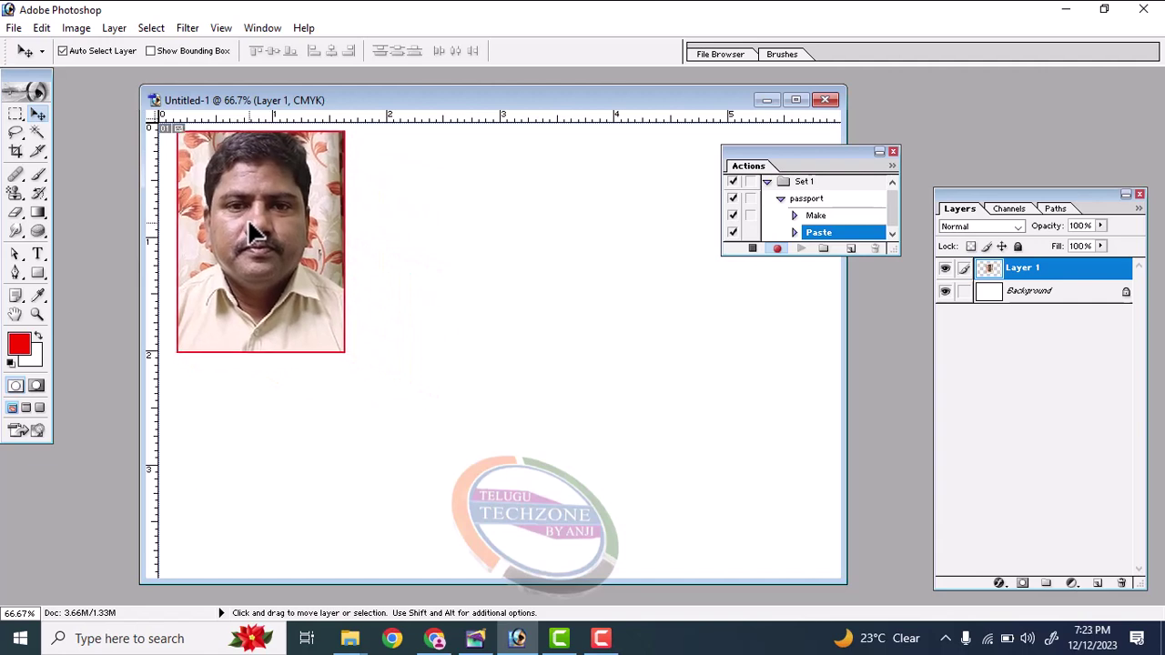
drag(255, 235, 242, 228)
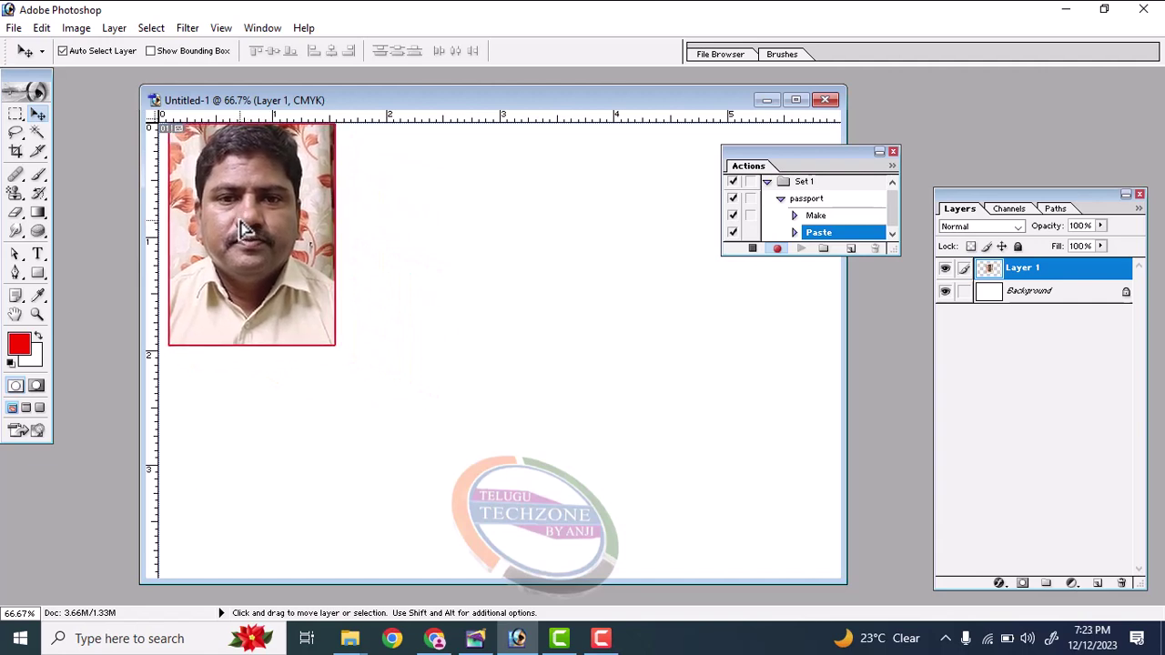
key(Left)
key(Left)
key(Left)
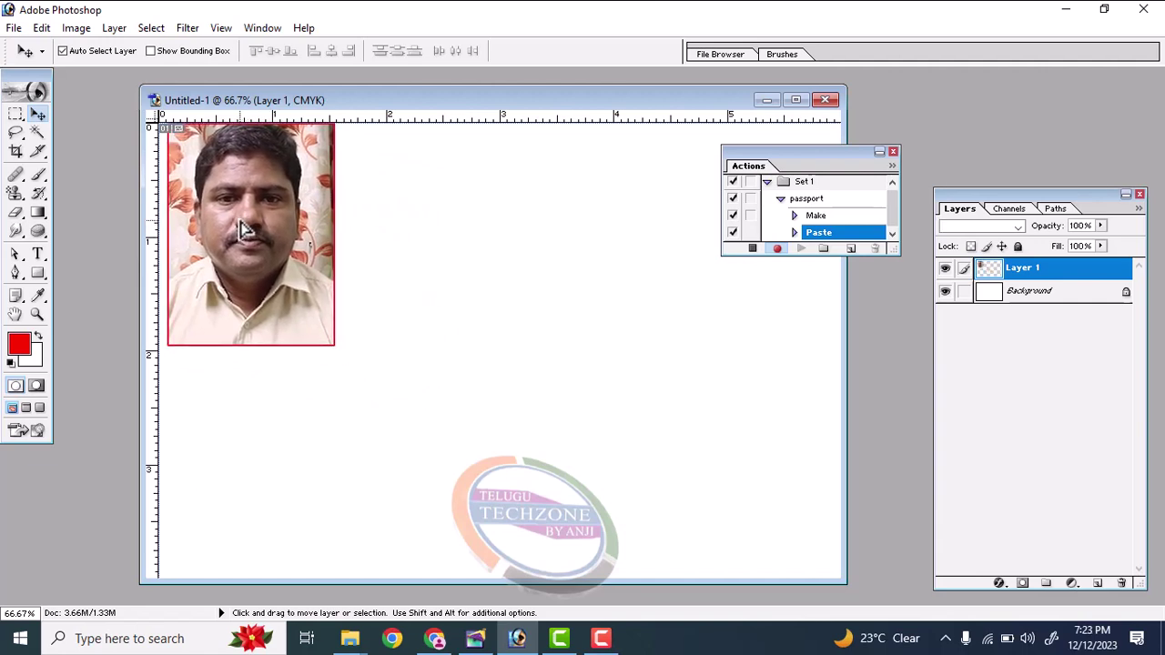
key(ctrl+t)
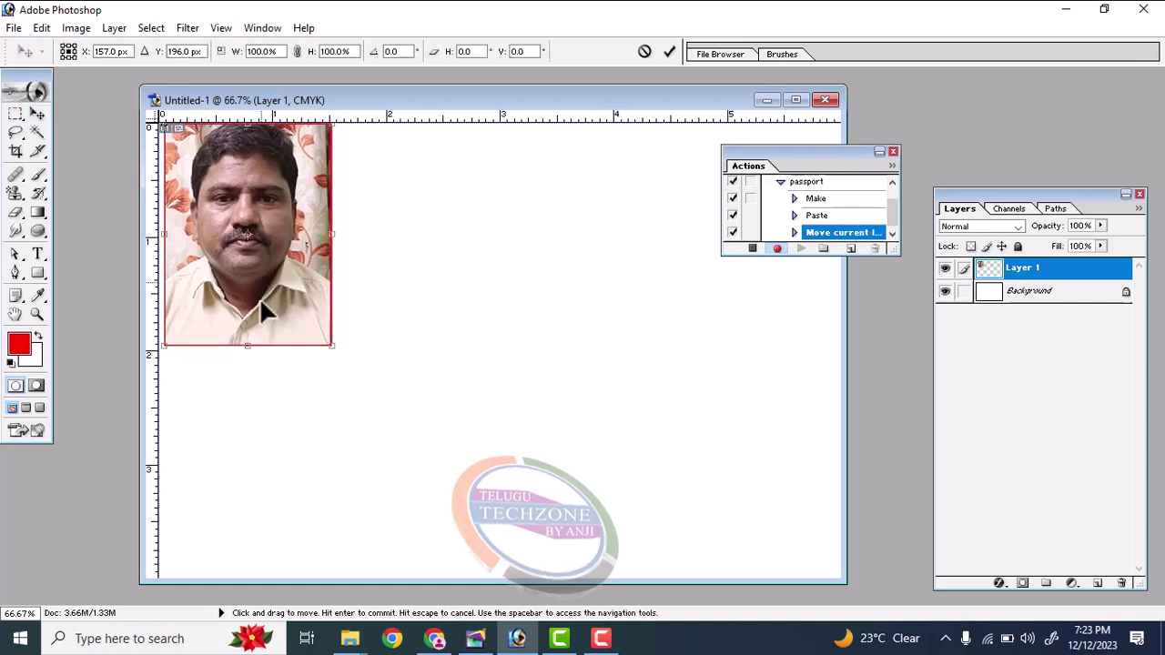
drag(330, 347, 327, 345)
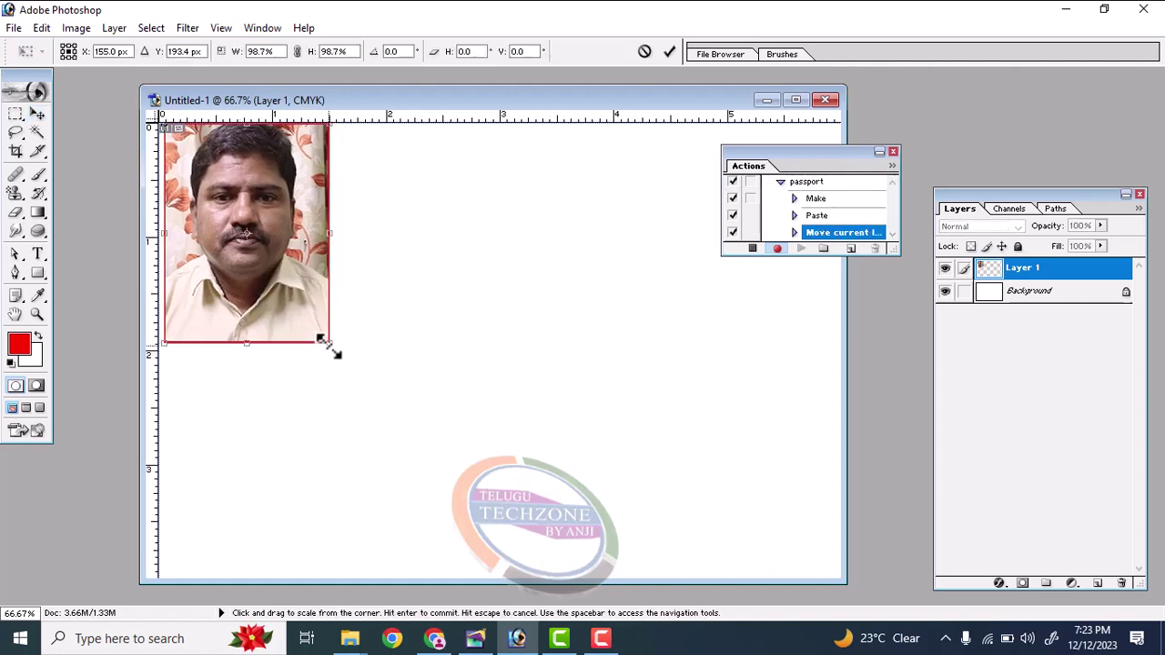
key(Return)
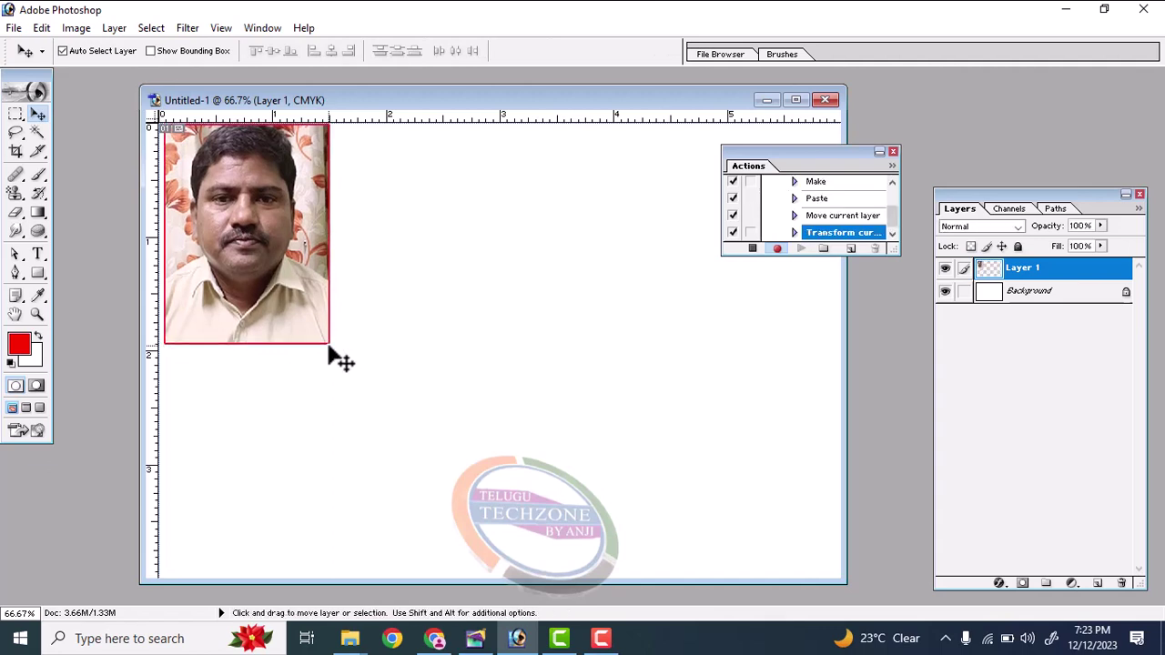
key(Left)
key(Left)
key(Left)
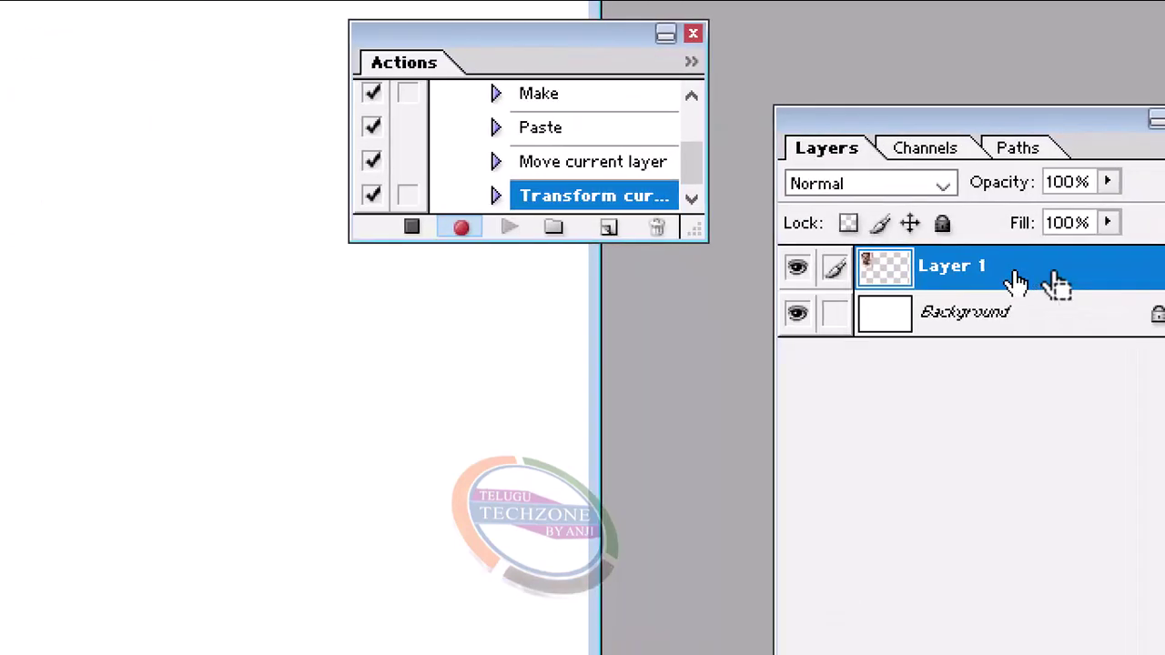
Duplicate the bordered photo three times across the top of the sheet
right_click(1056, 284)
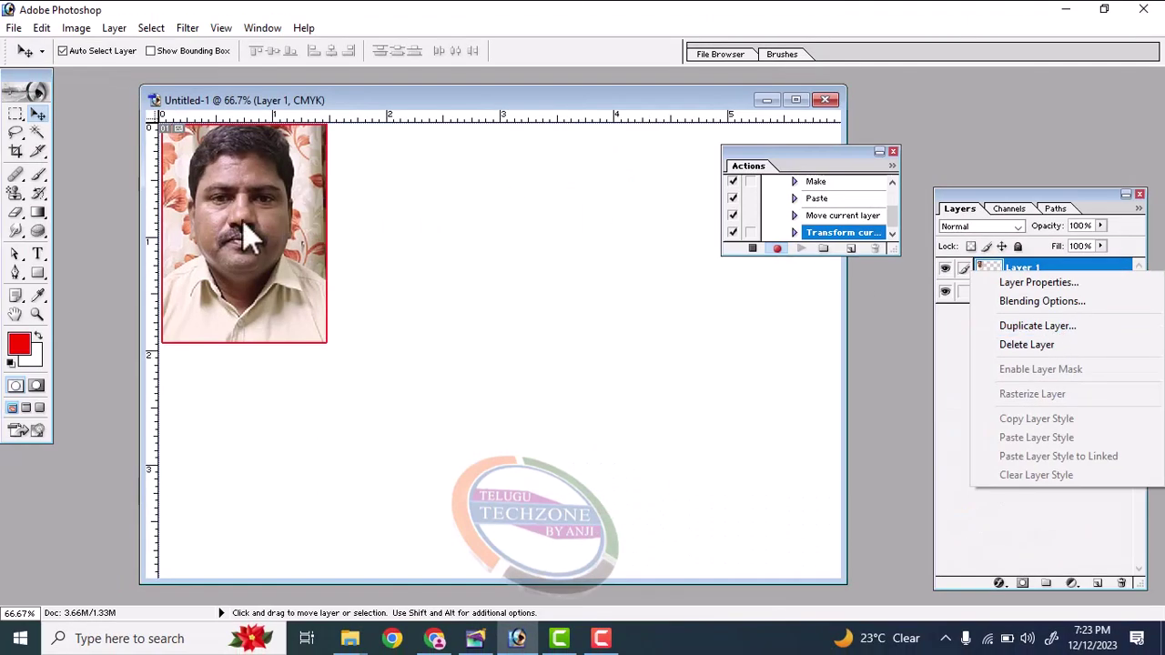
click(242, 220)
mouse_move(253, 231)
mouse_down()
mouse_move(581, 231)
mouse_move(591, 242)
mouse_up()
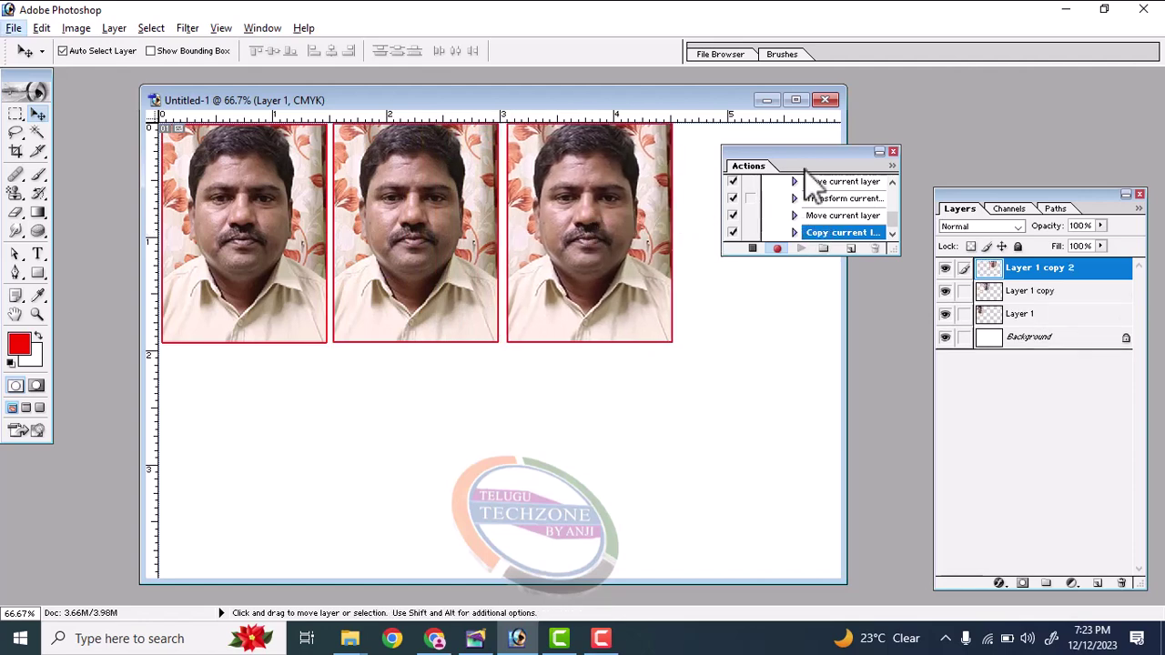
drag(642, 228, 804, 223)
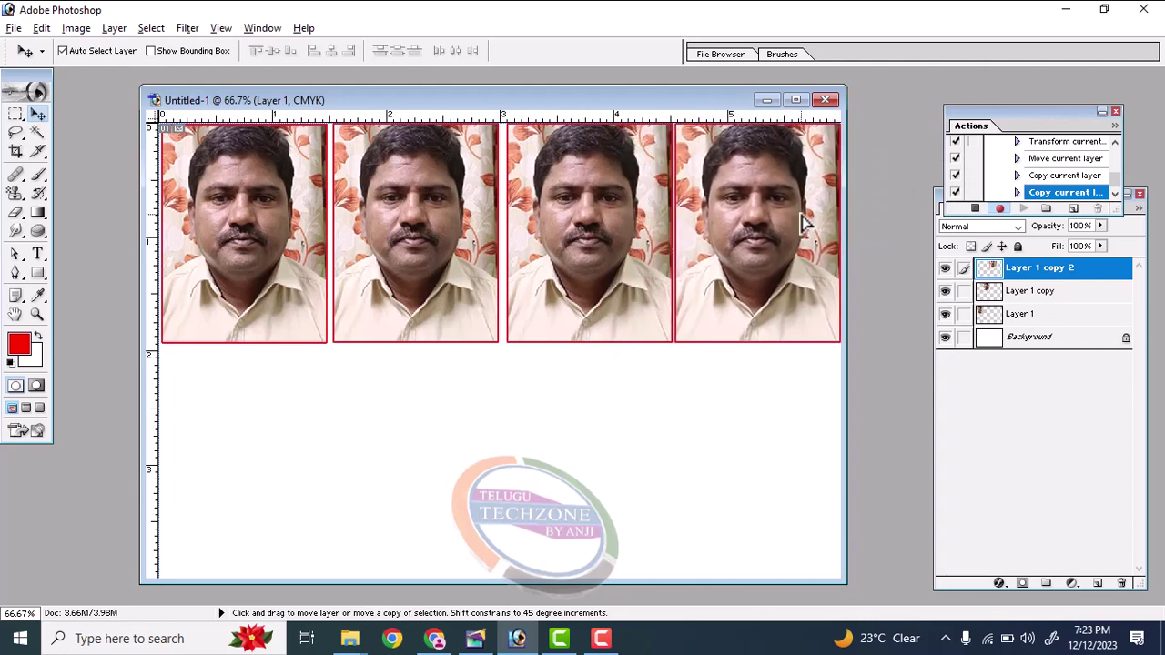
Nudge Layer 1 copy and copy 2 so all four photos line up evenly
click(592, 324)
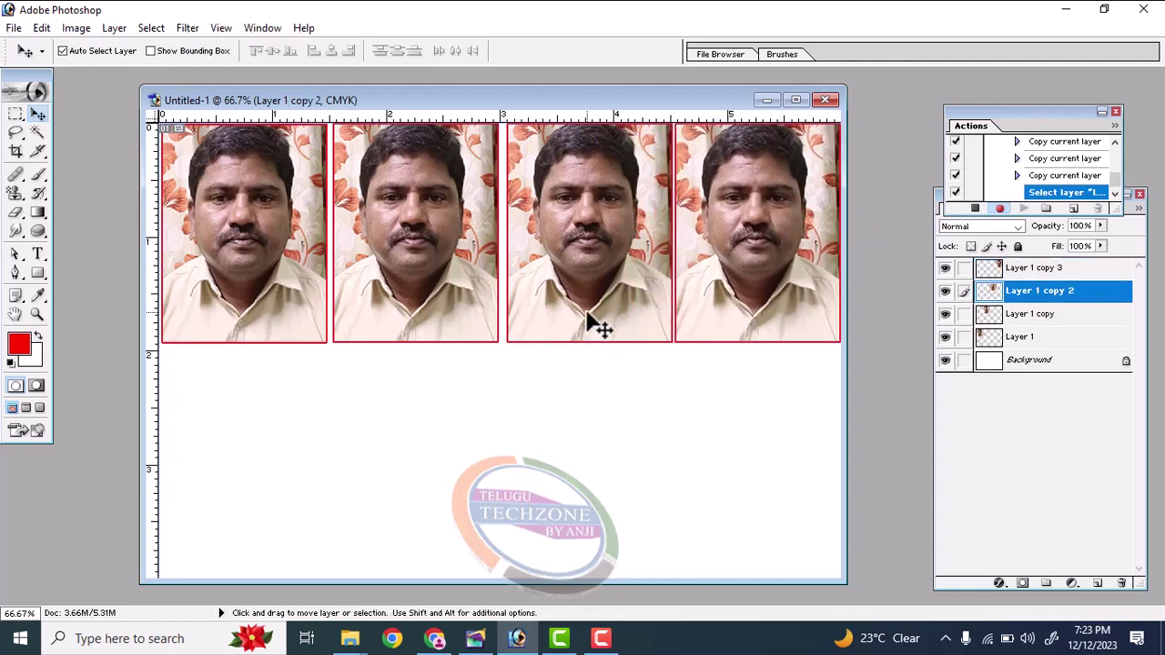
drag(561, 318, 559, 319)
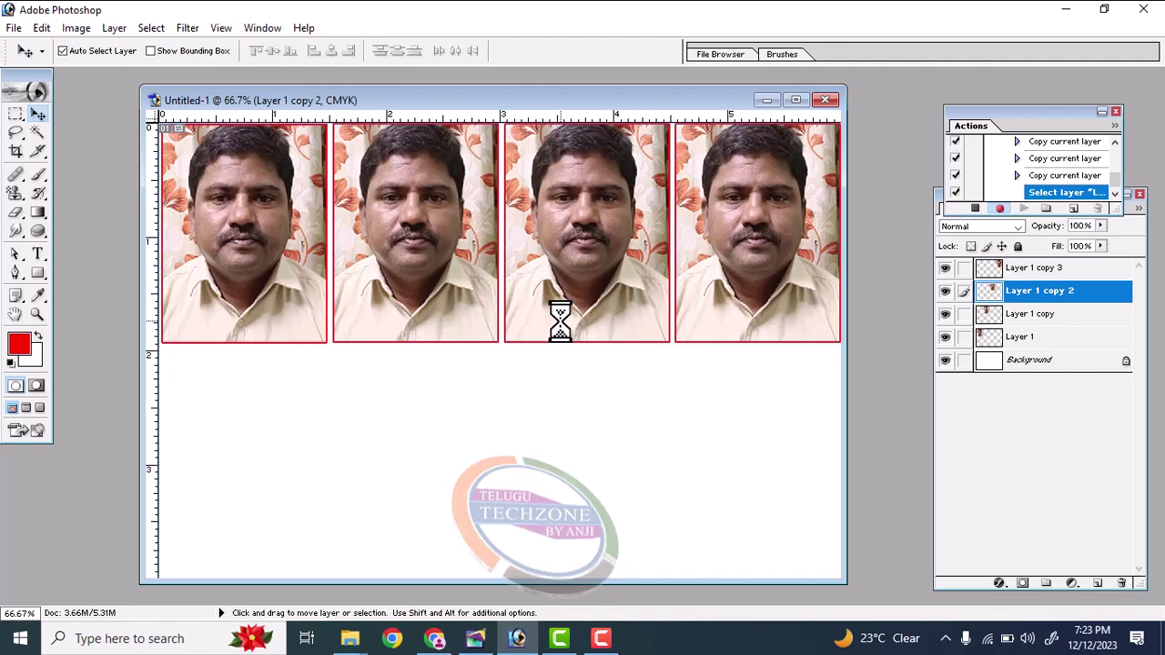
click(401, 330)
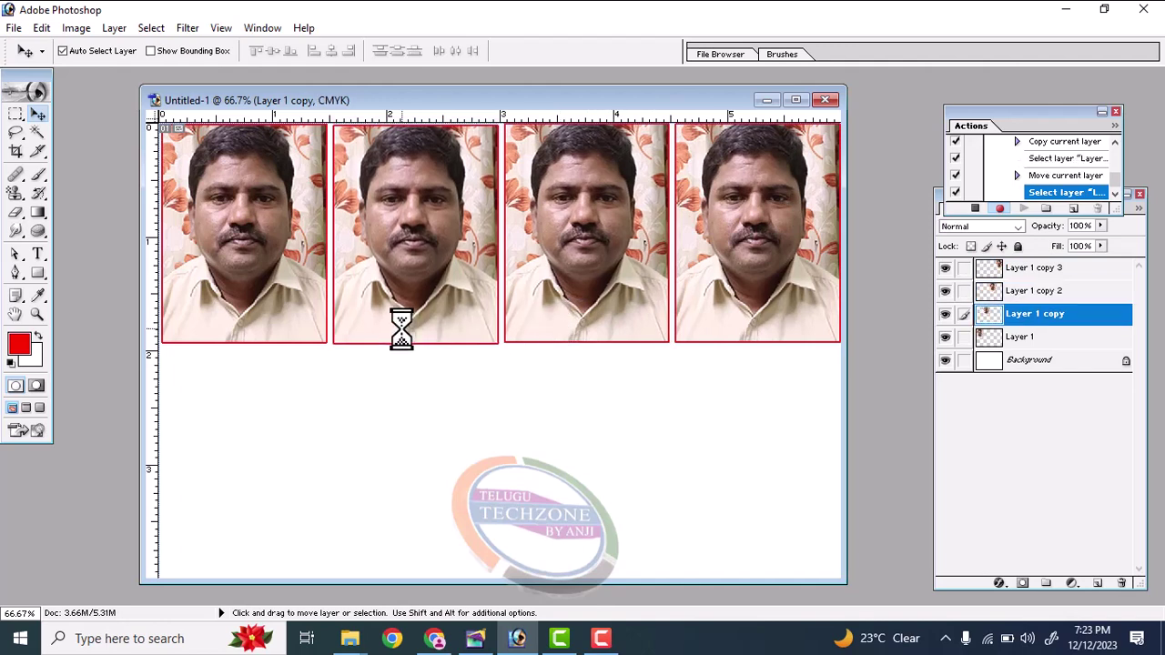
drag(401, 329, 407, 318)
click(592, 321)
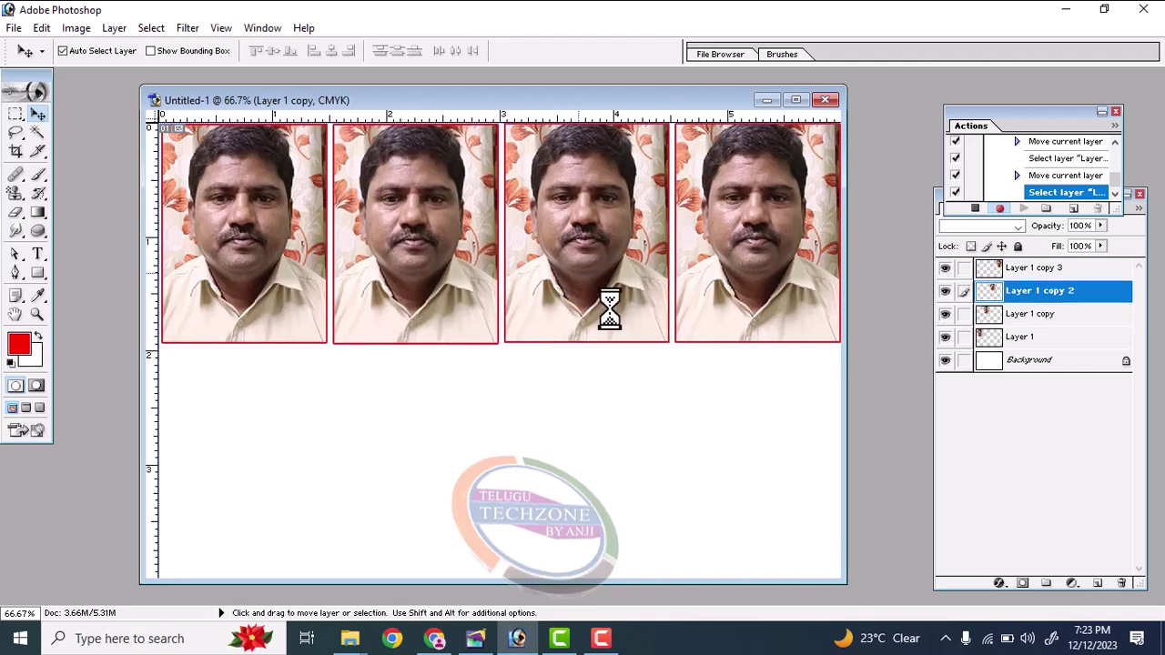
click(735, 312)
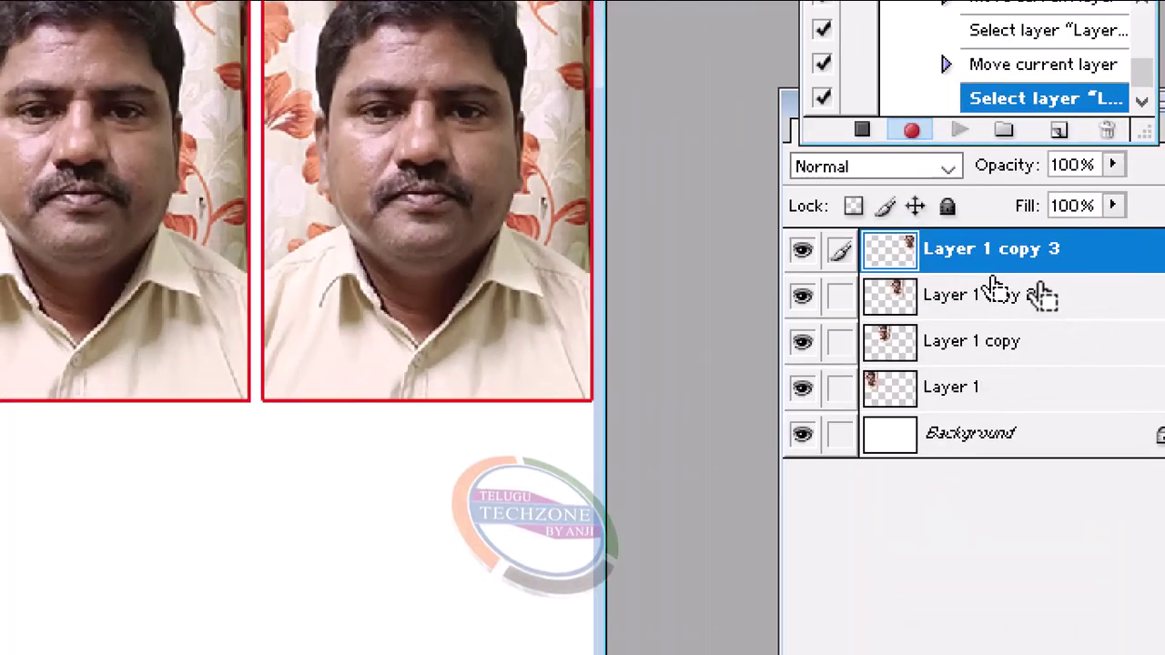
Link Layer 1 and its three copies, Merge Linked, and drag a copy of the row below
mouse_move(1073, 307)
mouse_down()
mouse_move(1006, 337)
mouse_move(1006, 304)
mouse_move(971, 299)
mouse_up()
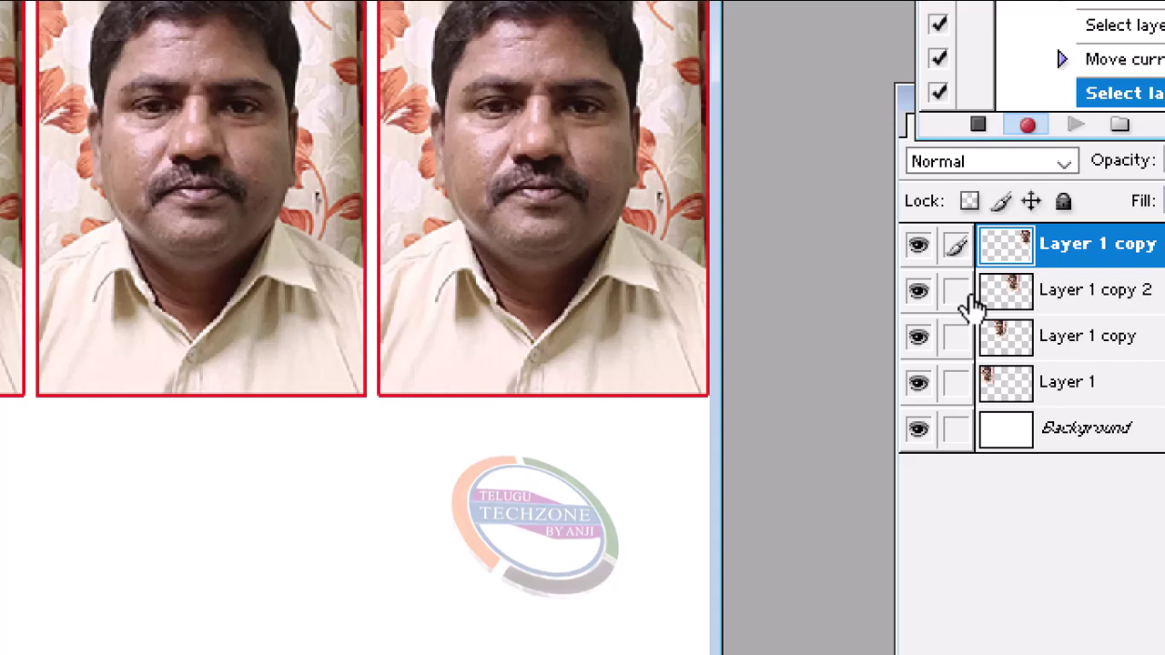
click(955, 292)
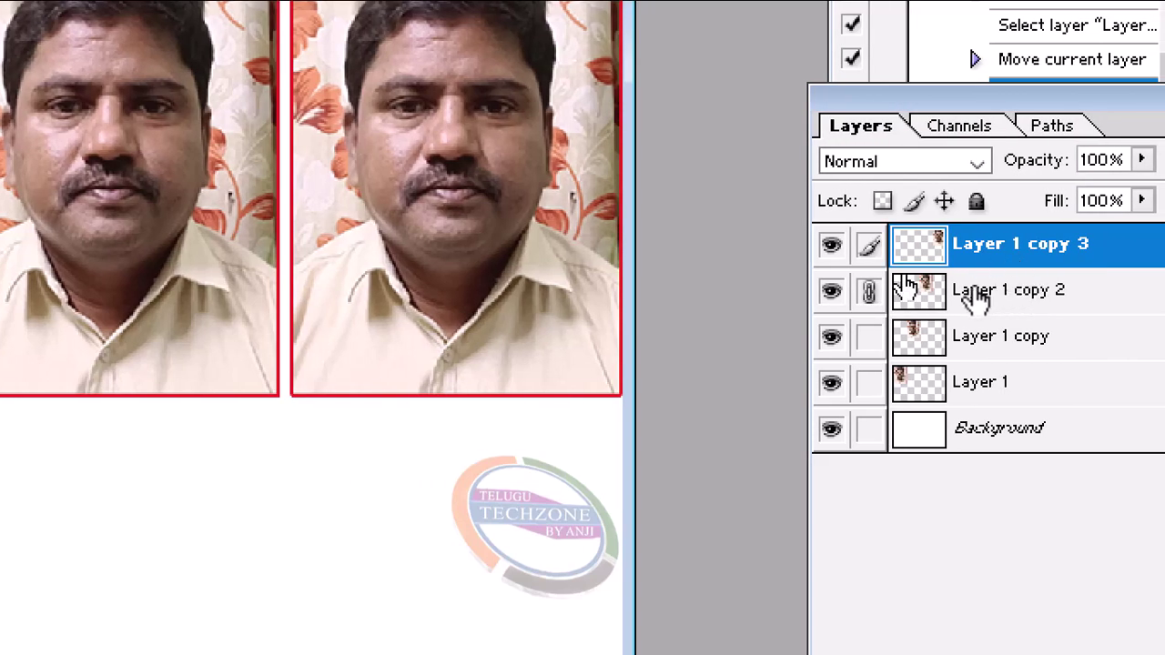
drag(869, 337, 872, 387)
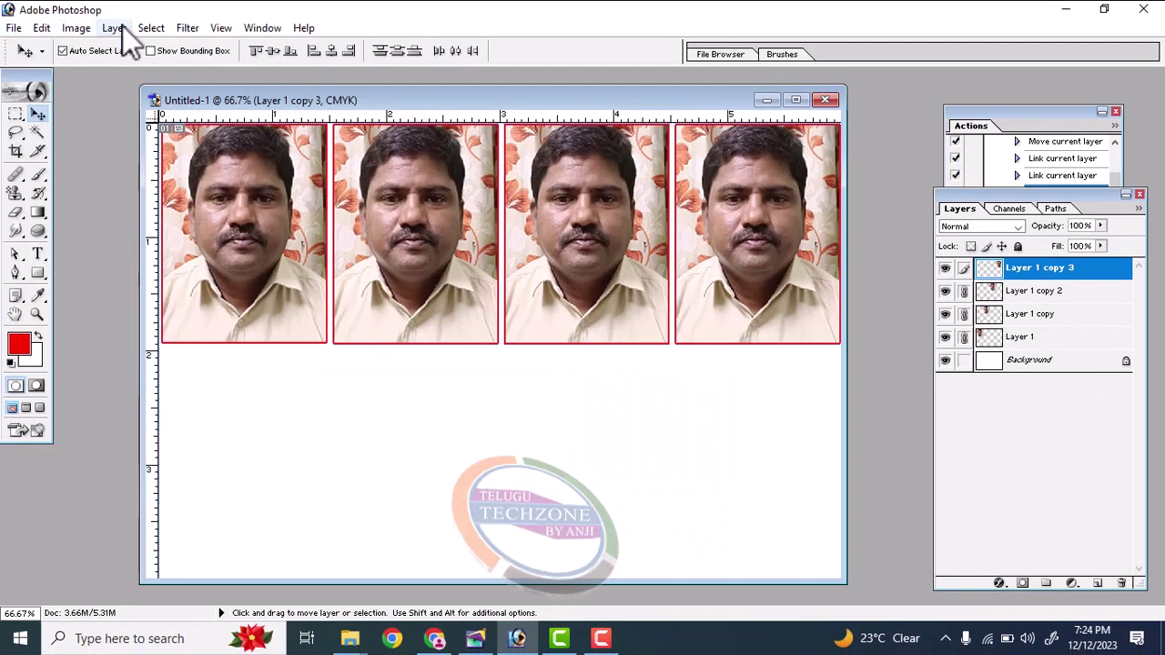
click(122, 26)
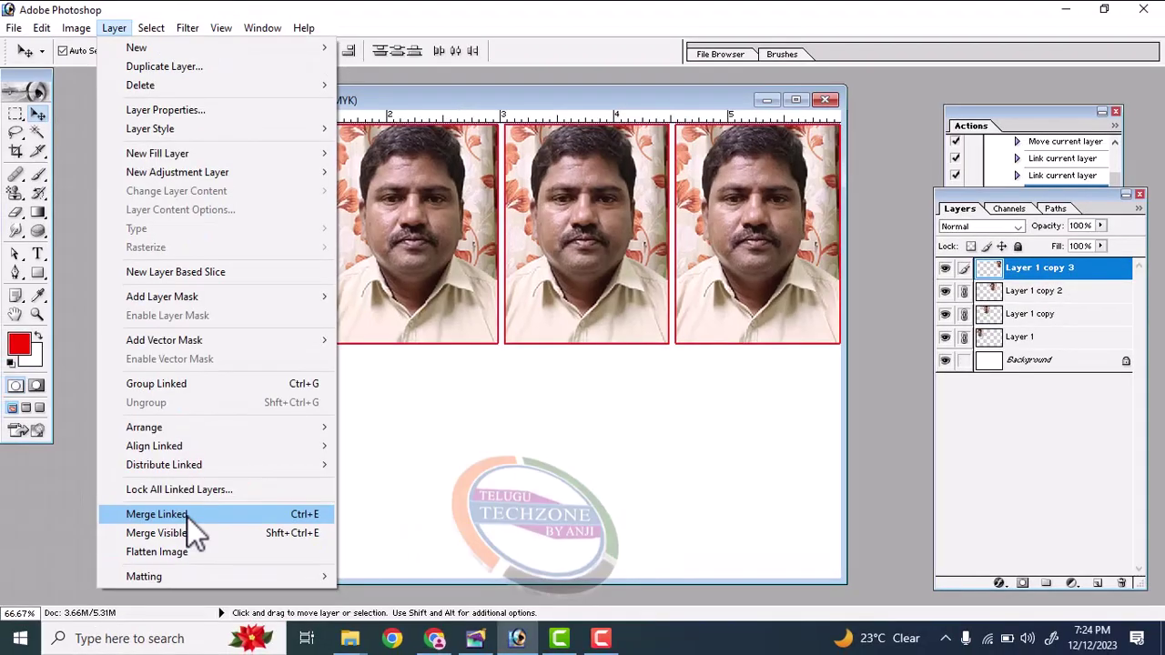
click(187, 516)
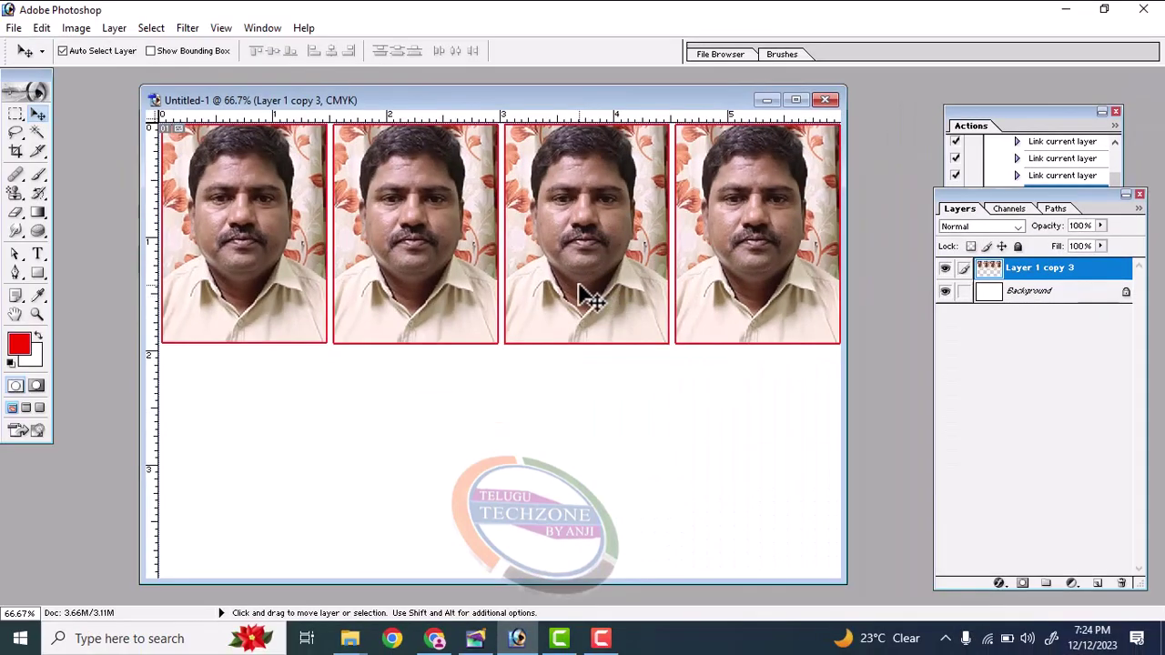
drag(577, 293, 567, 519)
Nudge the lower row into alignment beneath the top row and bring the Actions palette into view
key(ctrl+e)
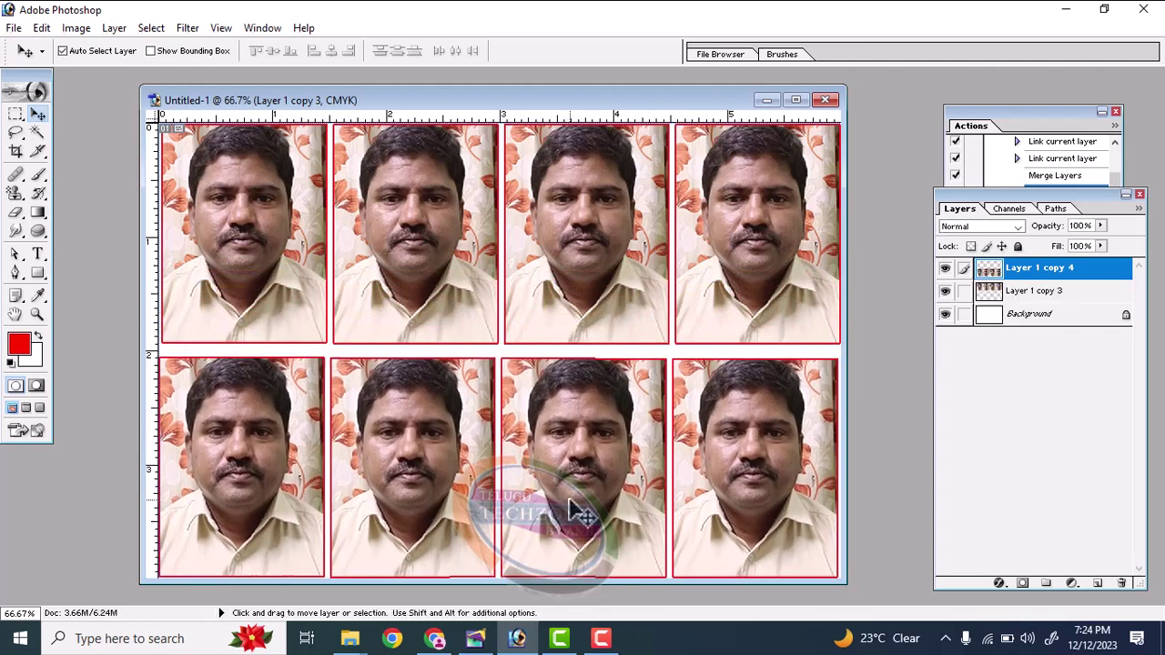
key(Right)
key(Right)
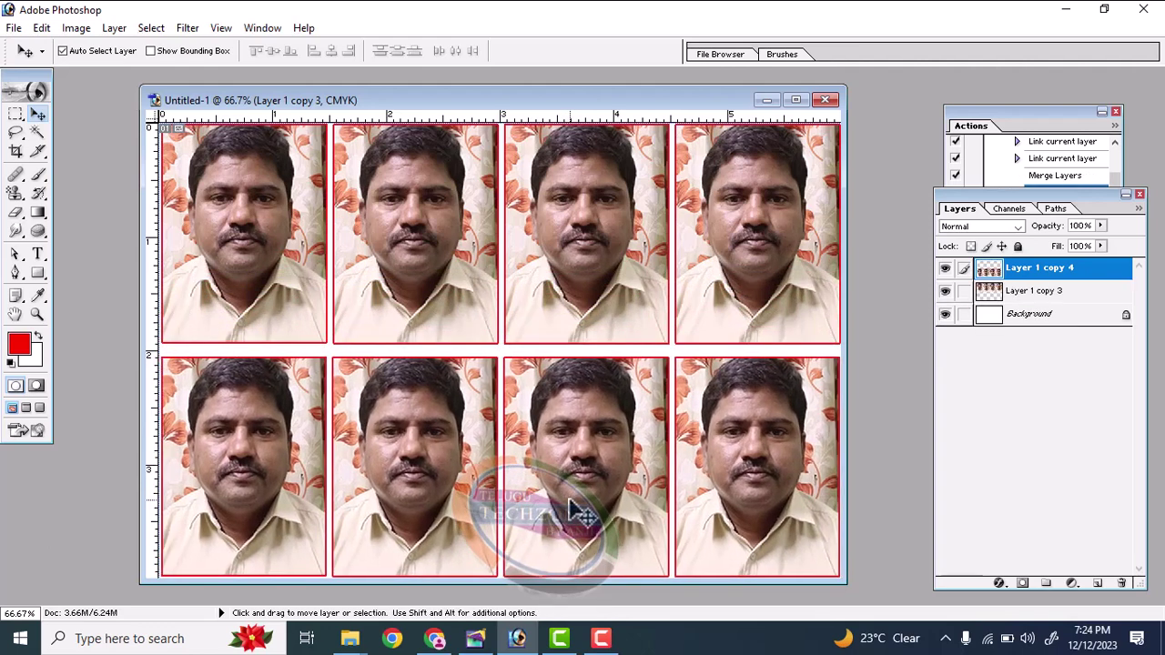
key(Up)
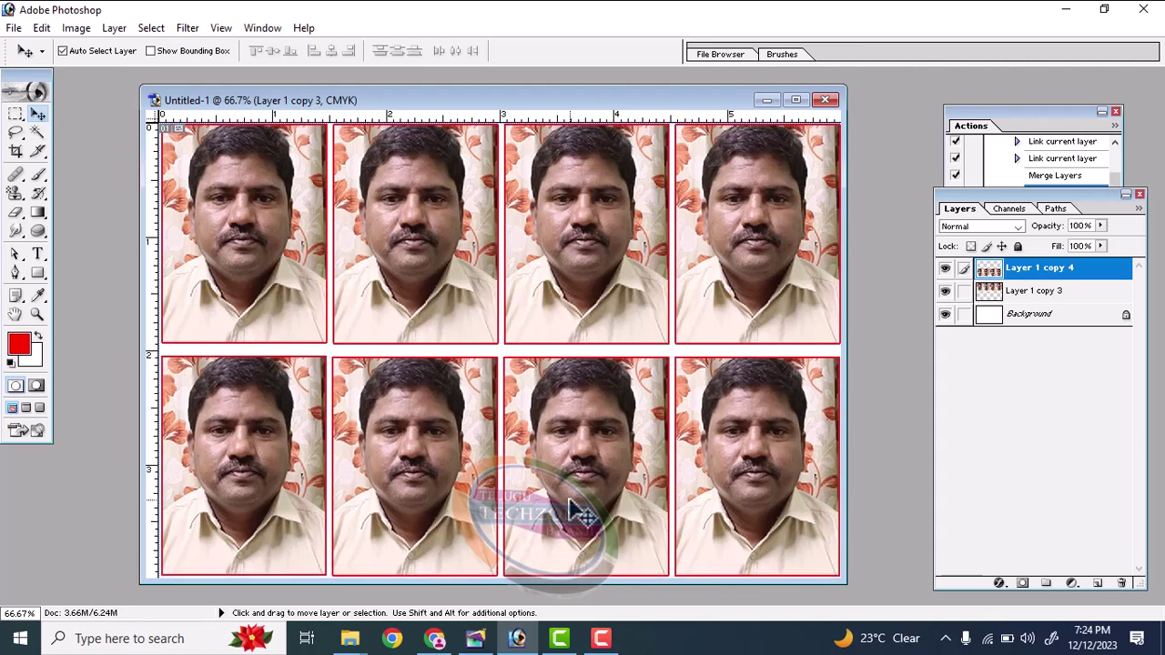
key(Left)
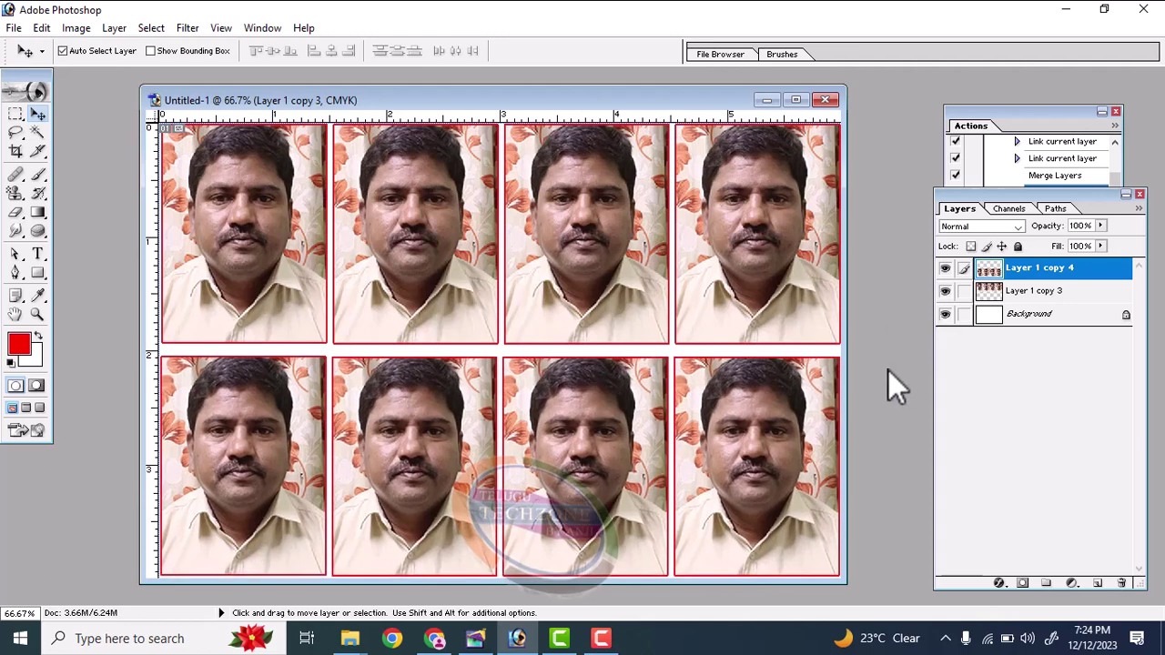
drag(1027, 113, 932, 93)
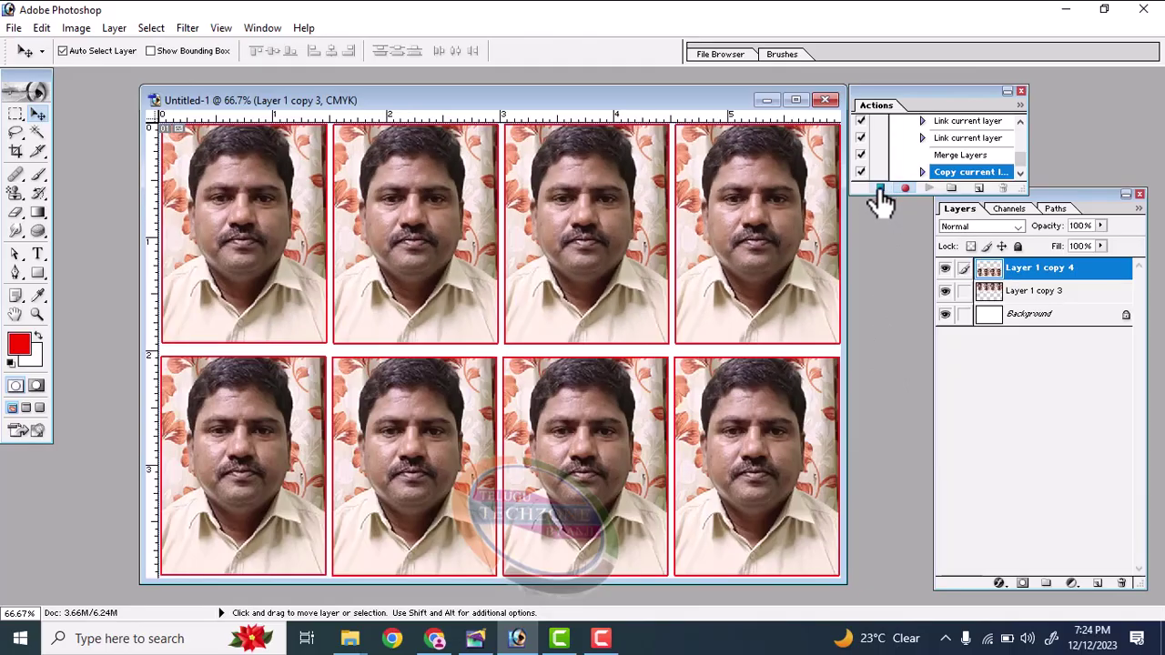
Stop recording the passport action and close Untitled-1 without saving
click(879, 188)
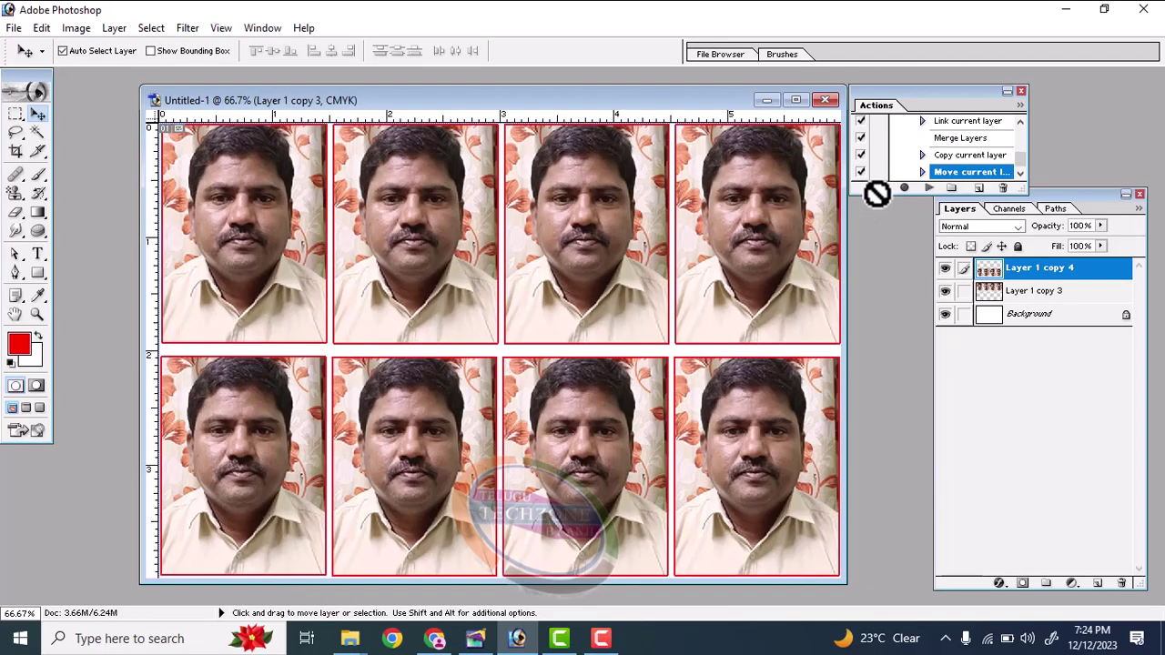
click(833, 103)
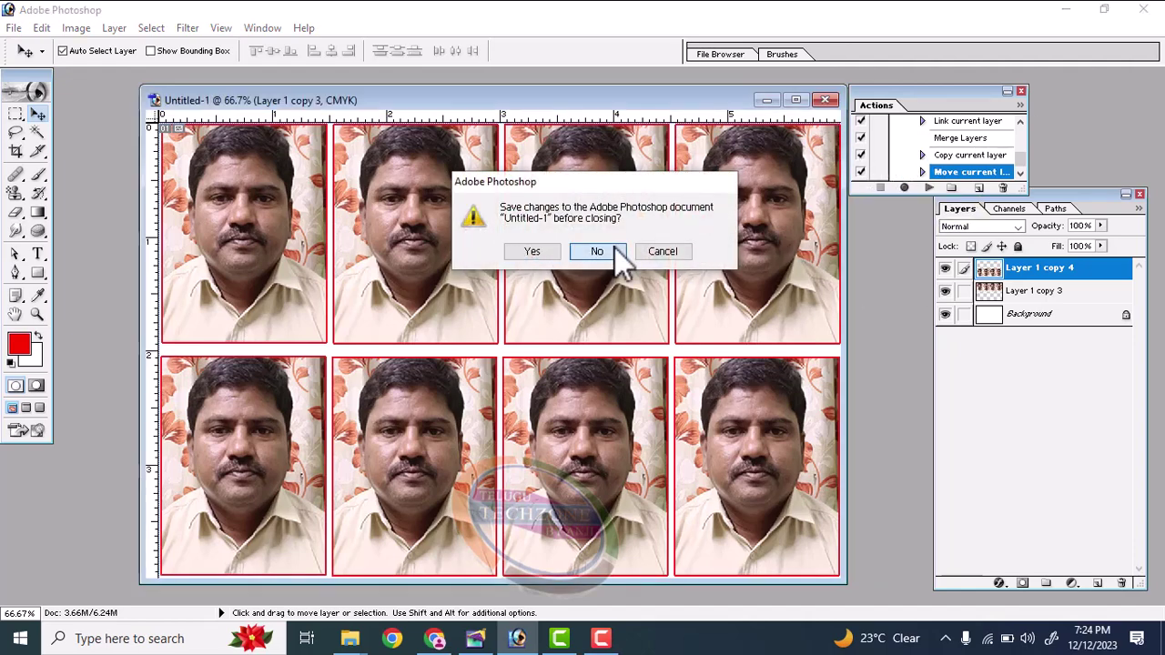
click(614, 251)
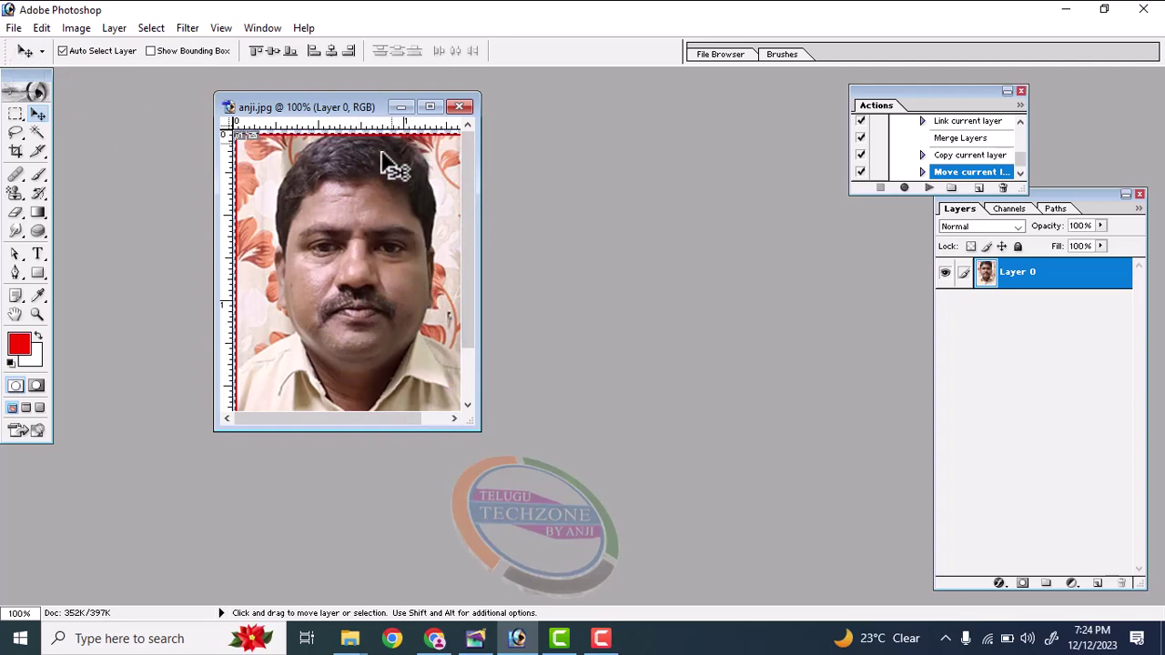
Copy the anji.jpg portrait to the clipboard with Edit > Copy
click(36, 30)
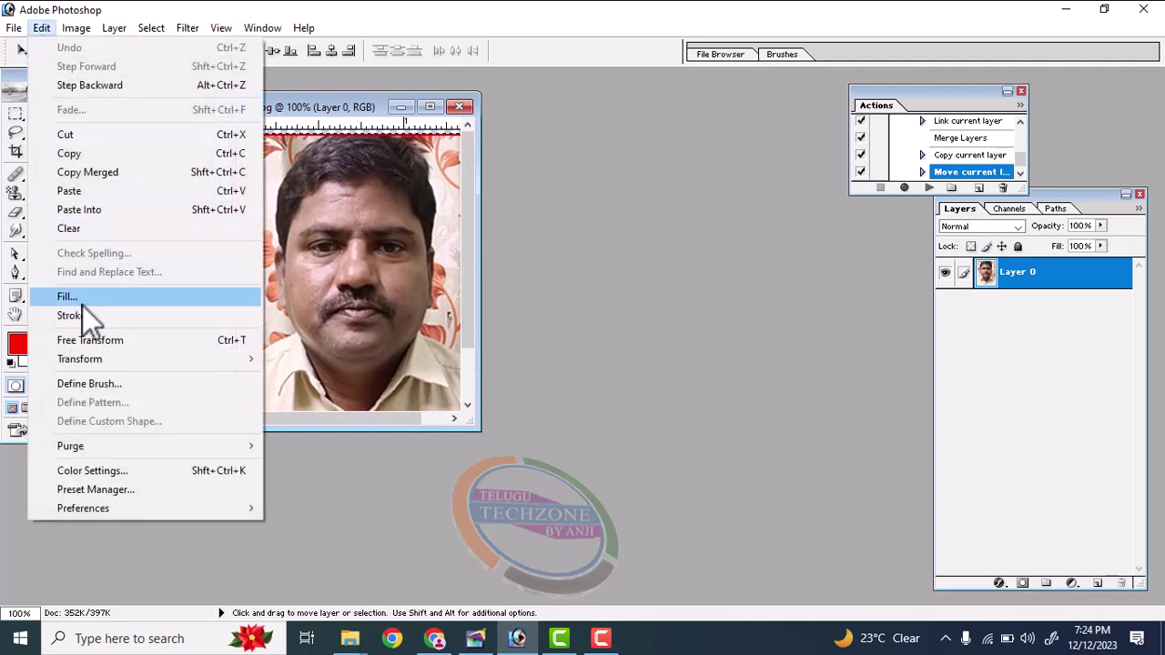
click(91, 155)
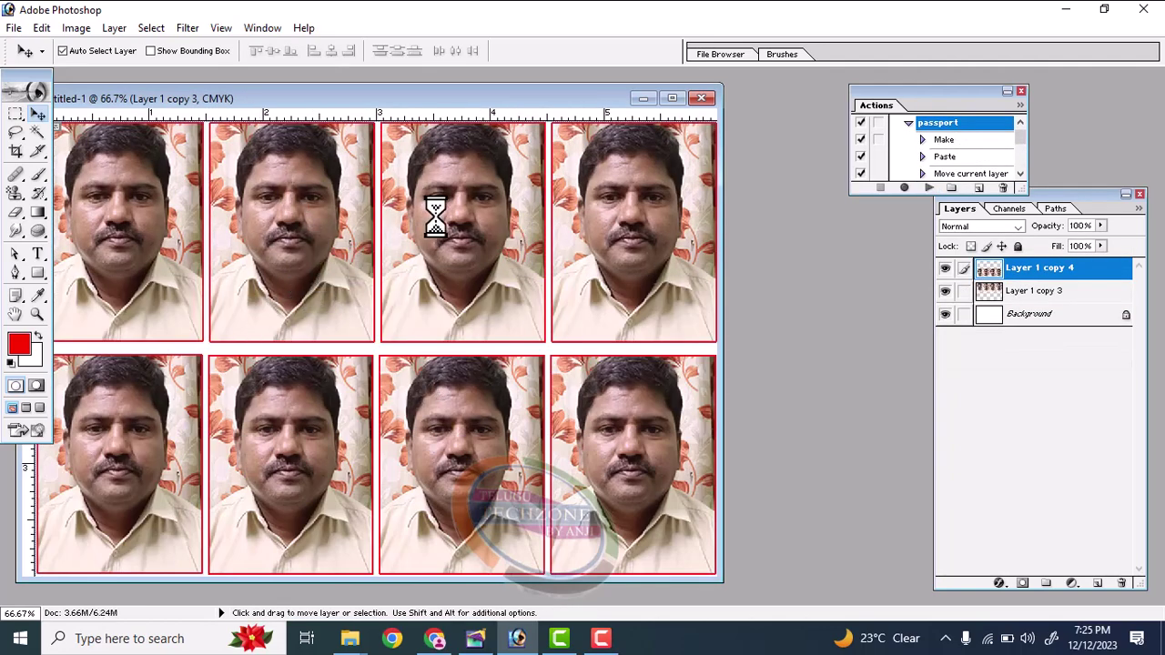
Close the rebuilt sheet unsaved and open download (1).jpeg from Downloads beside anji.jpg
click(703, 98)
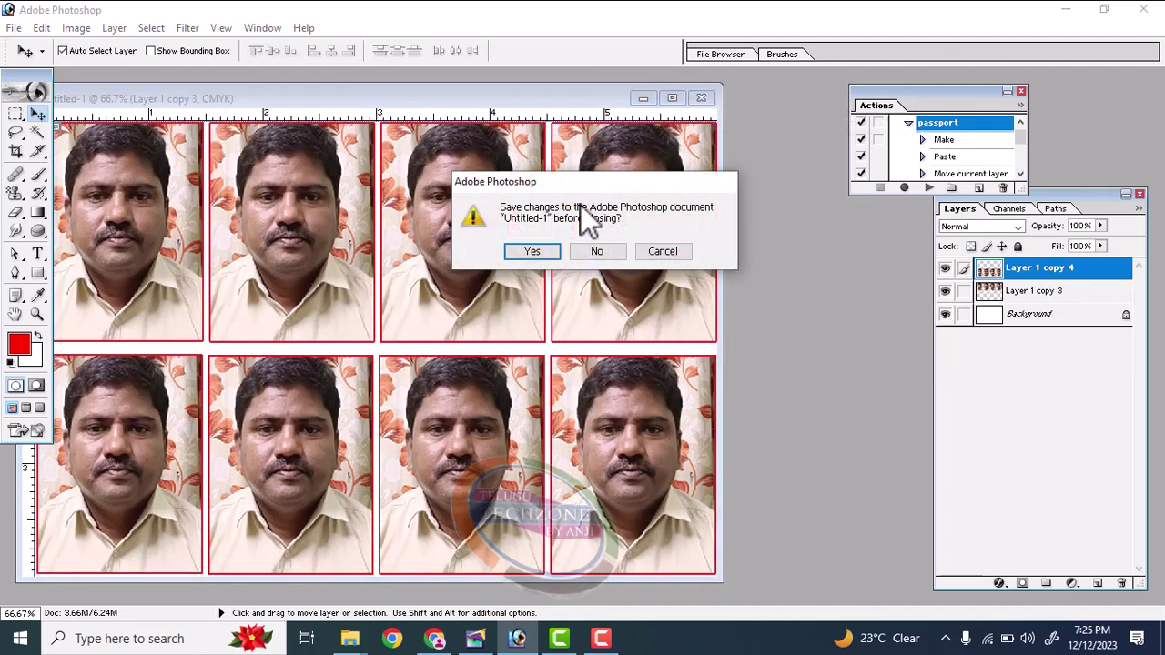
click(601, 253)
click(14, 27)
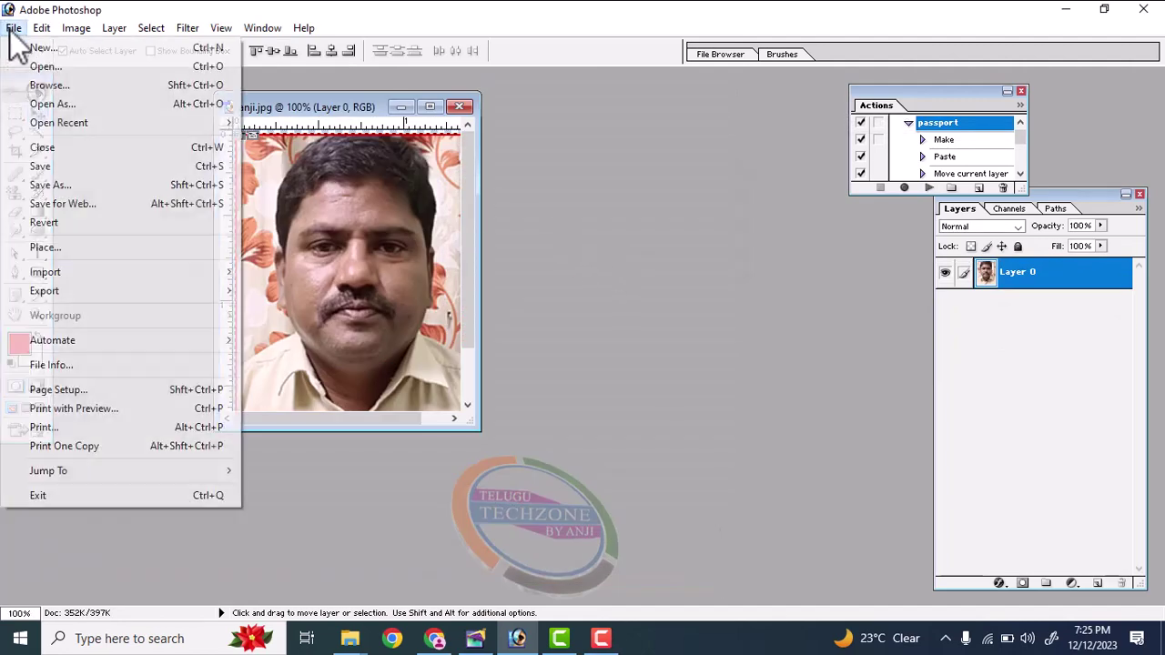
click(44, 66)
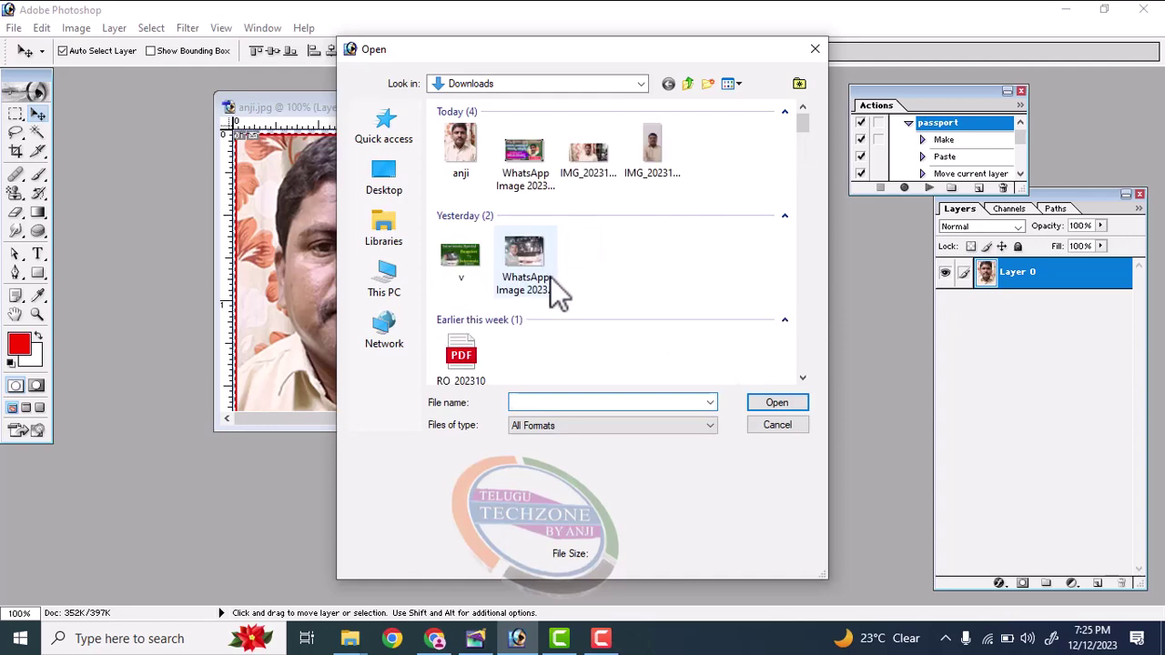
scroll(535, 309, down, 5)
scroll(537, 323, down, 3)
scroll(546, 326, down, 2)
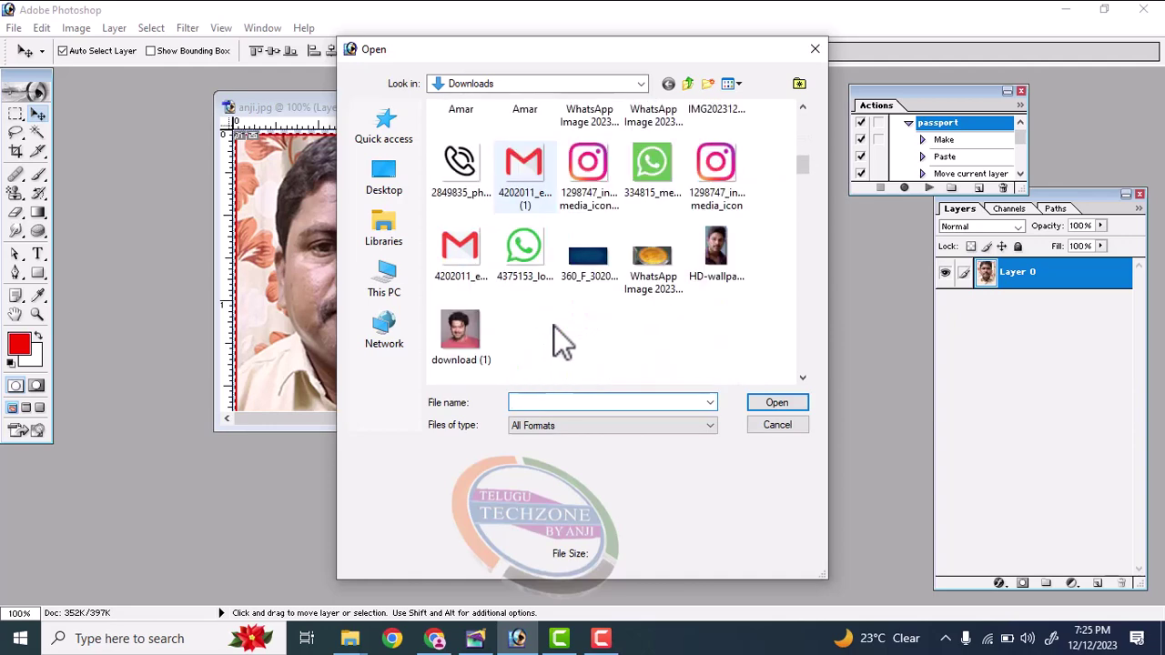
click(484, 335)
double_click(484, 335)
drag(120, 107, 581, 147)
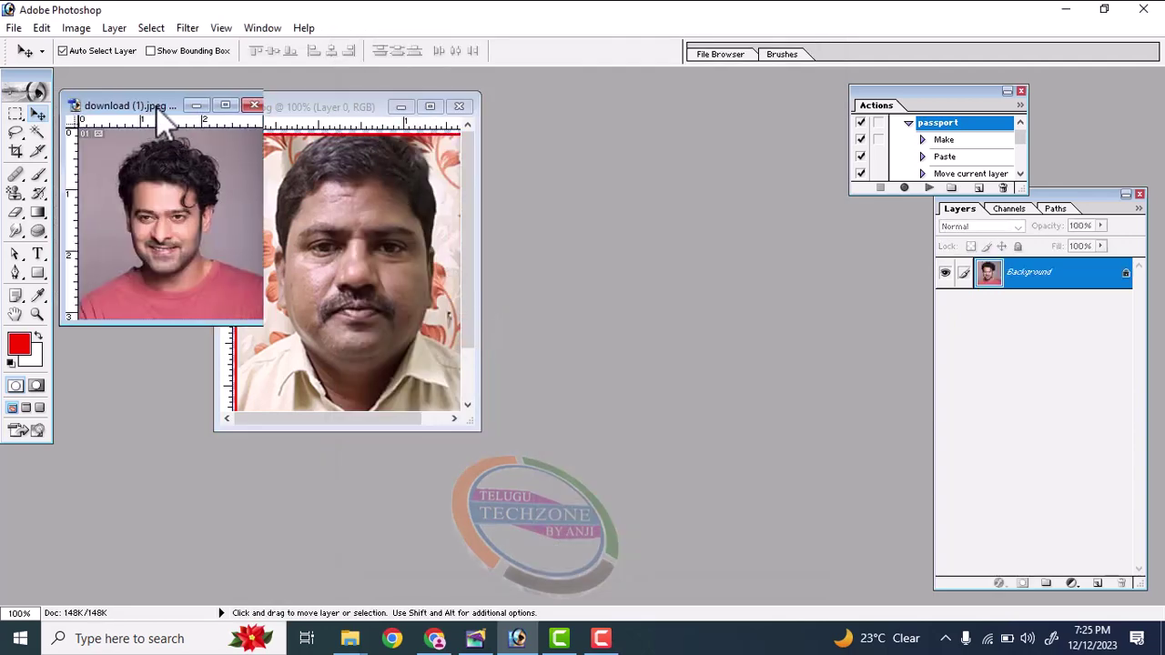
Crop download (1).jpeg around the face to 1.5 × 2 in at 200 ppi
click(17, 152)
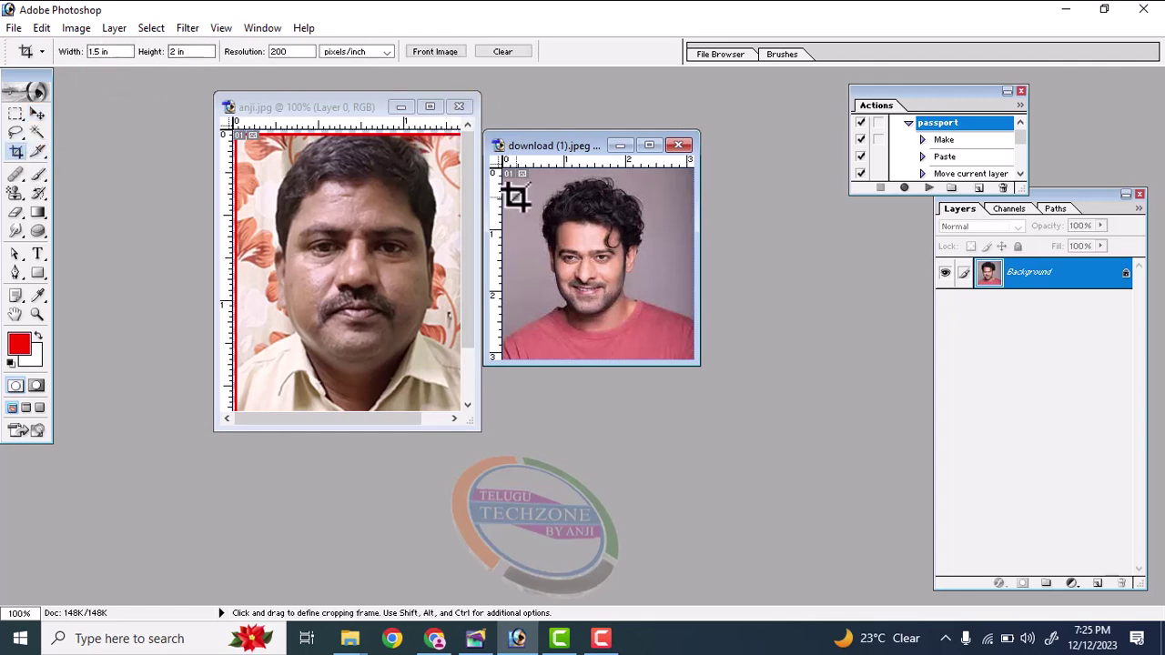
drag(539, 173, 664, 342)
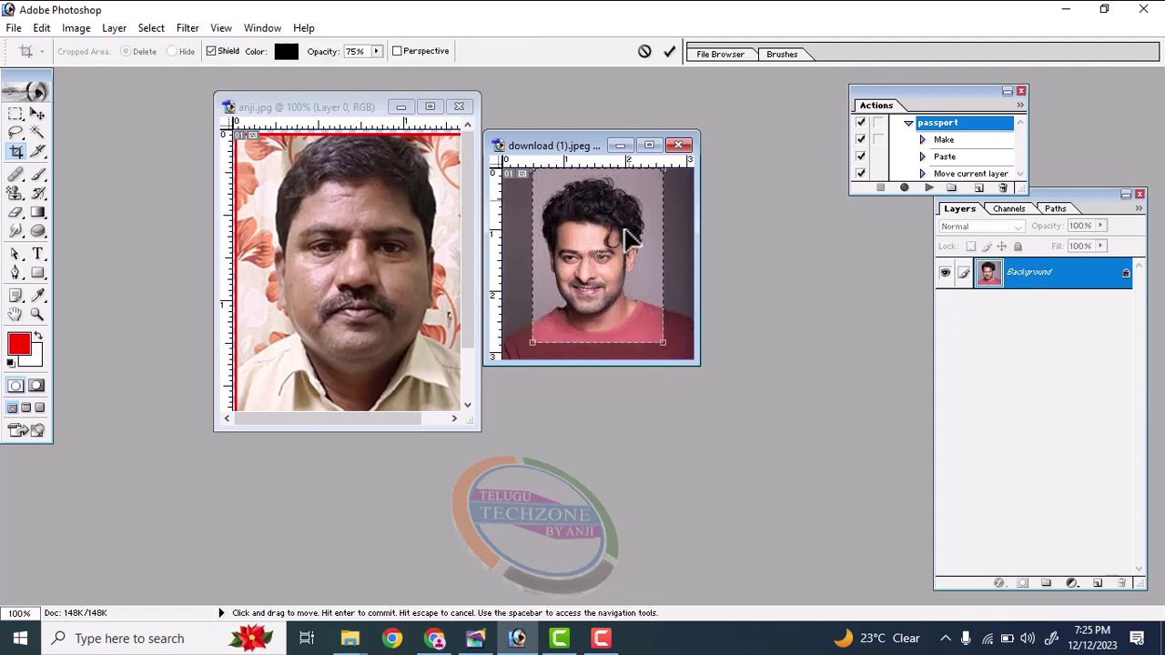
drag(628, 275, 631, 279)
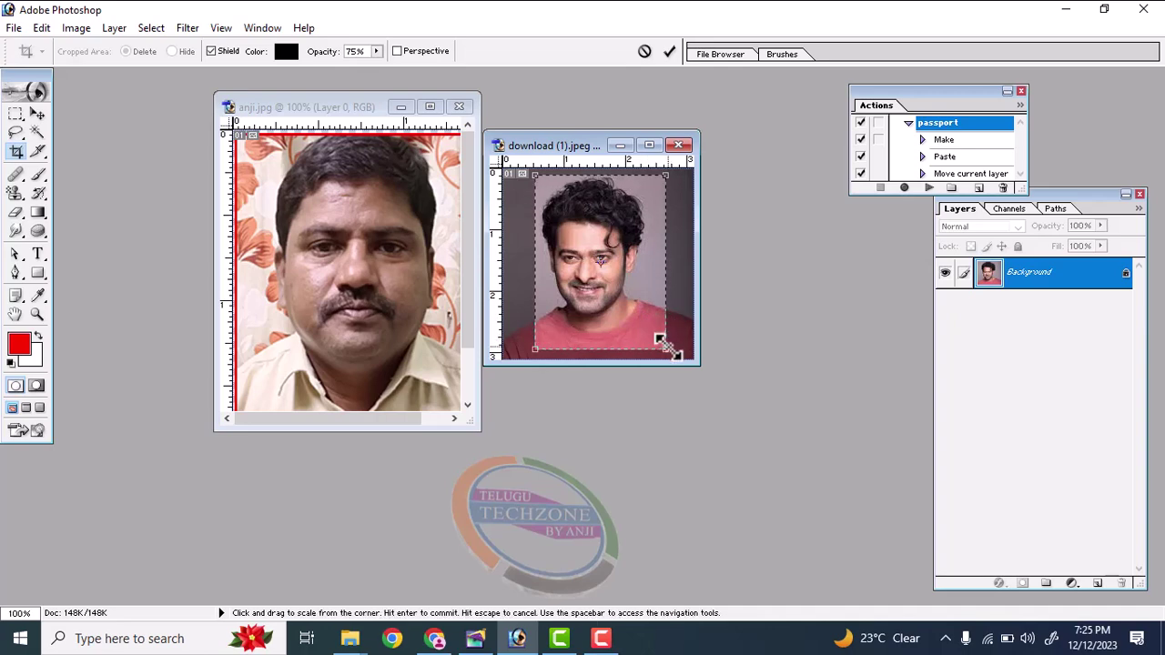
drag(659, 345, 655, 342)
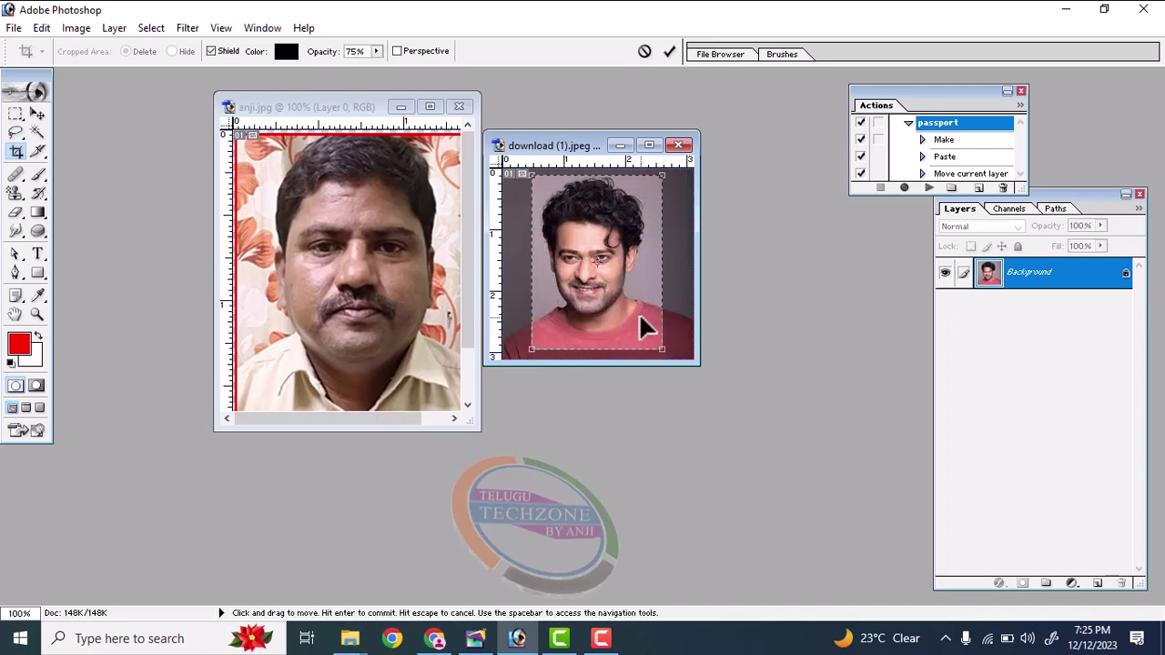
key(Return)
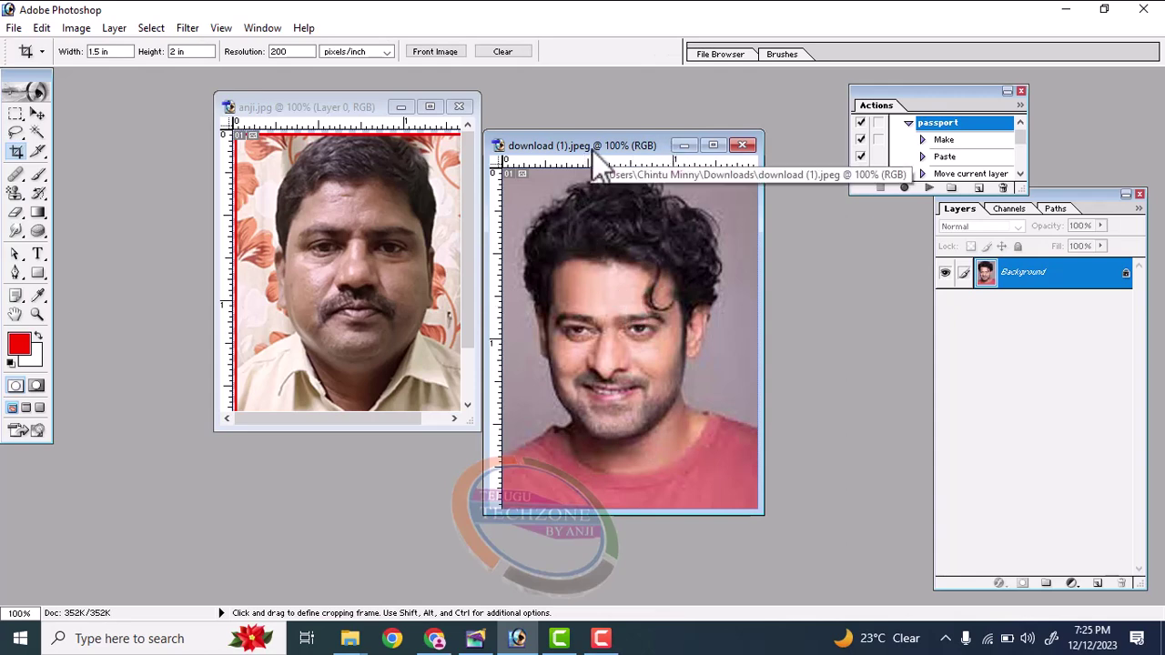
Convert Background to Layer 0 and Free Transform the portrait down to about 94.6%
double_click(1056, 278)
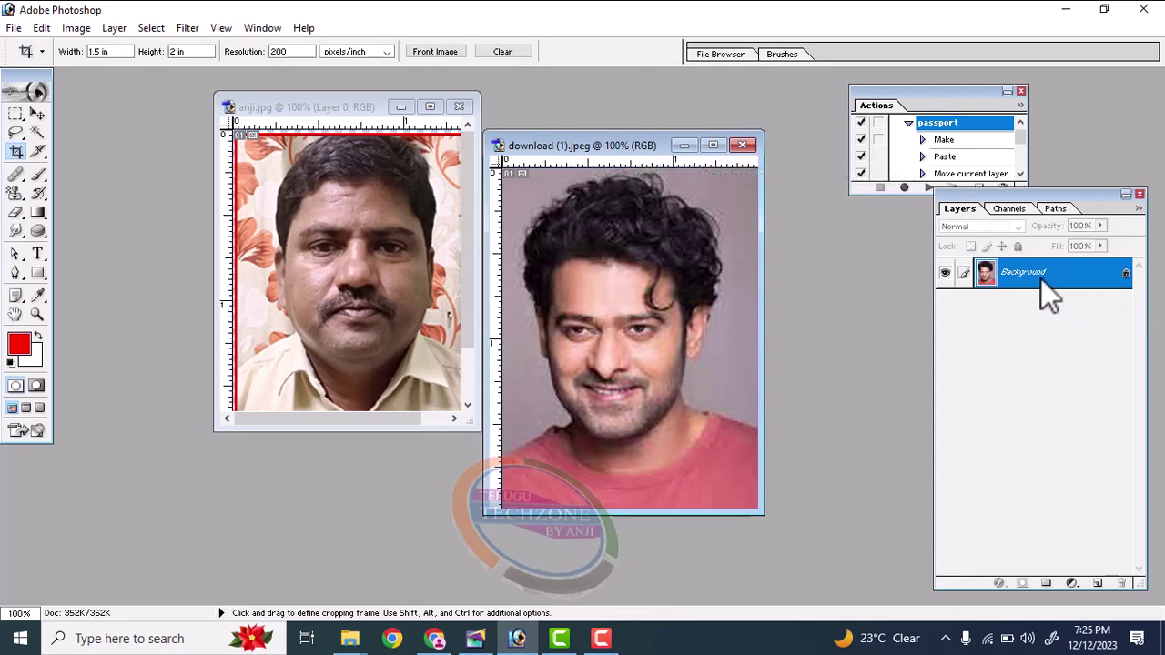
click(723, 293)
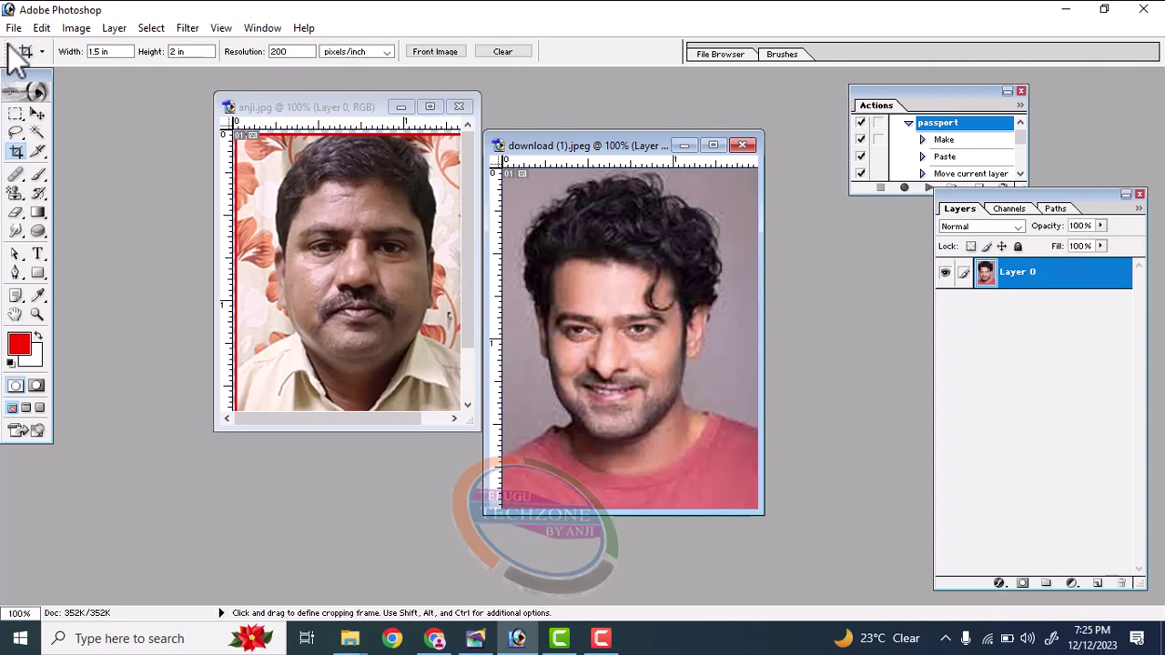
click(42, 29)
click(160, 344)
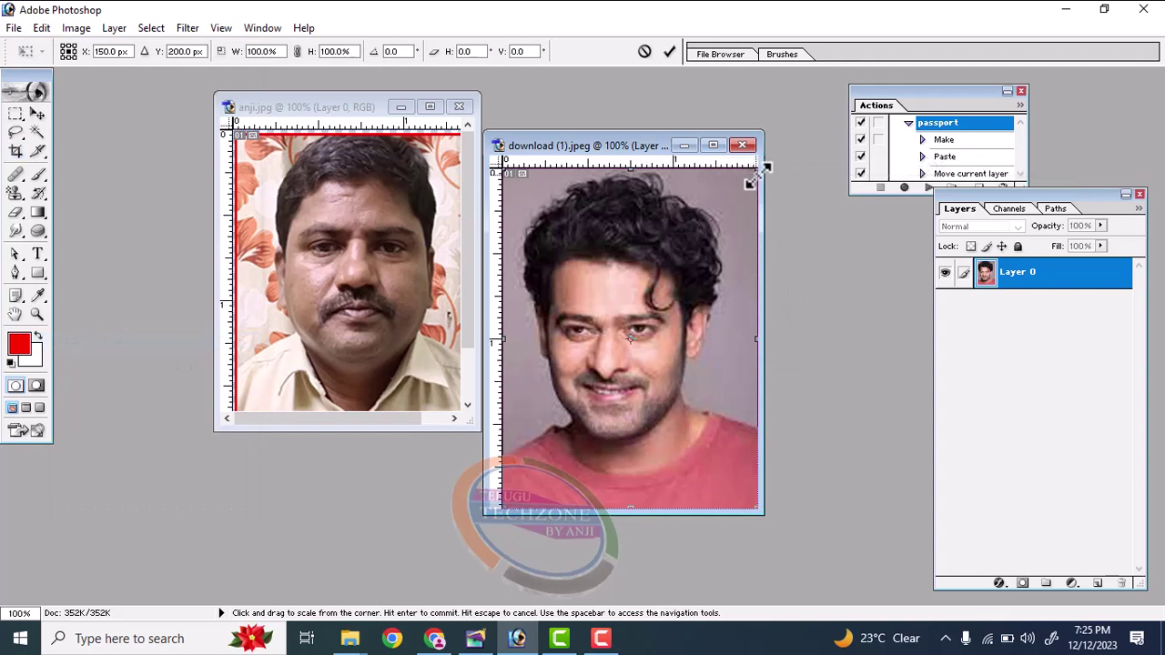
click(715, 146)
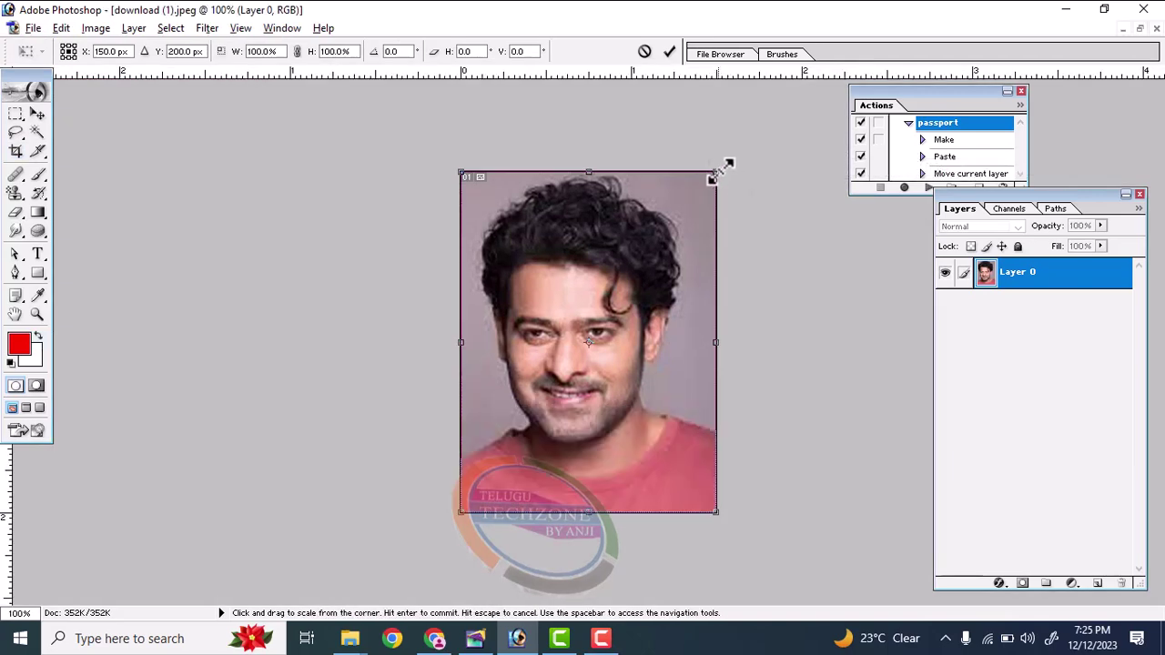
drag(721, 172, 714, 174)
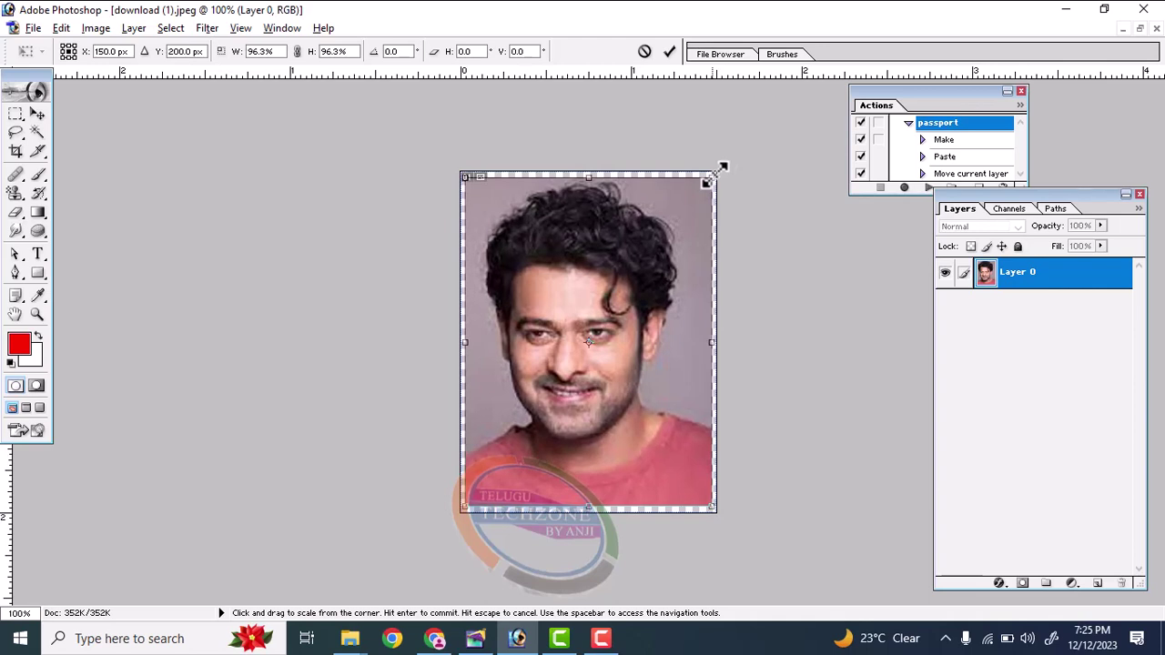
drag(721, 169, 719, 170)
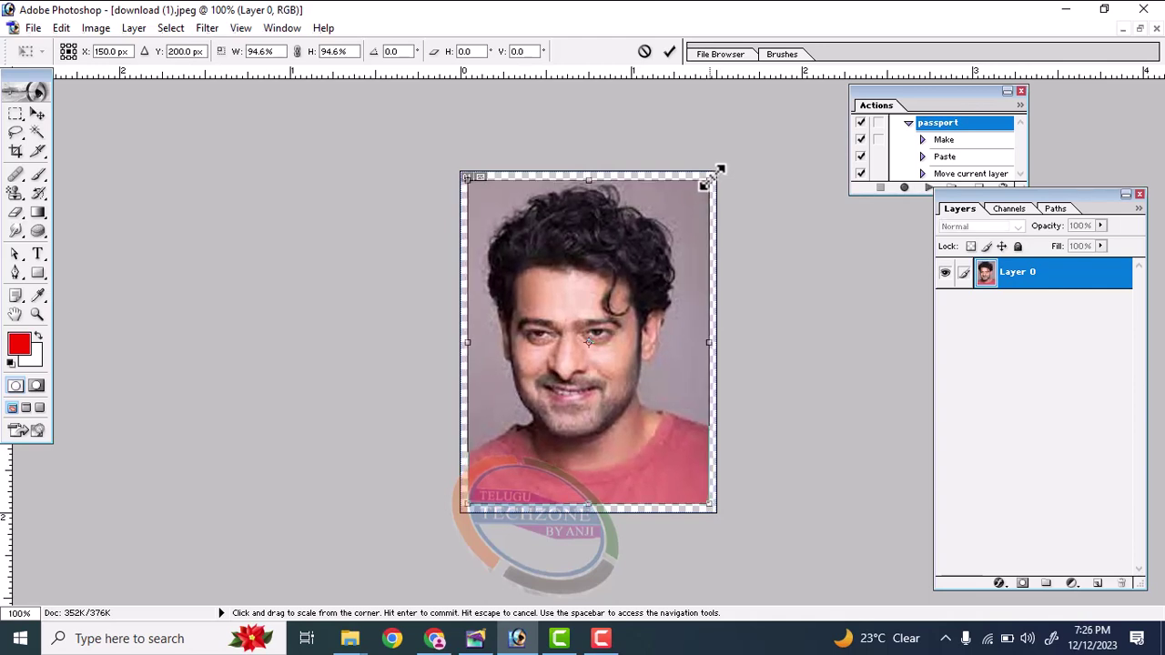
Commit the scaling and stroke the portrait with a 3 px black outside border
key(c)
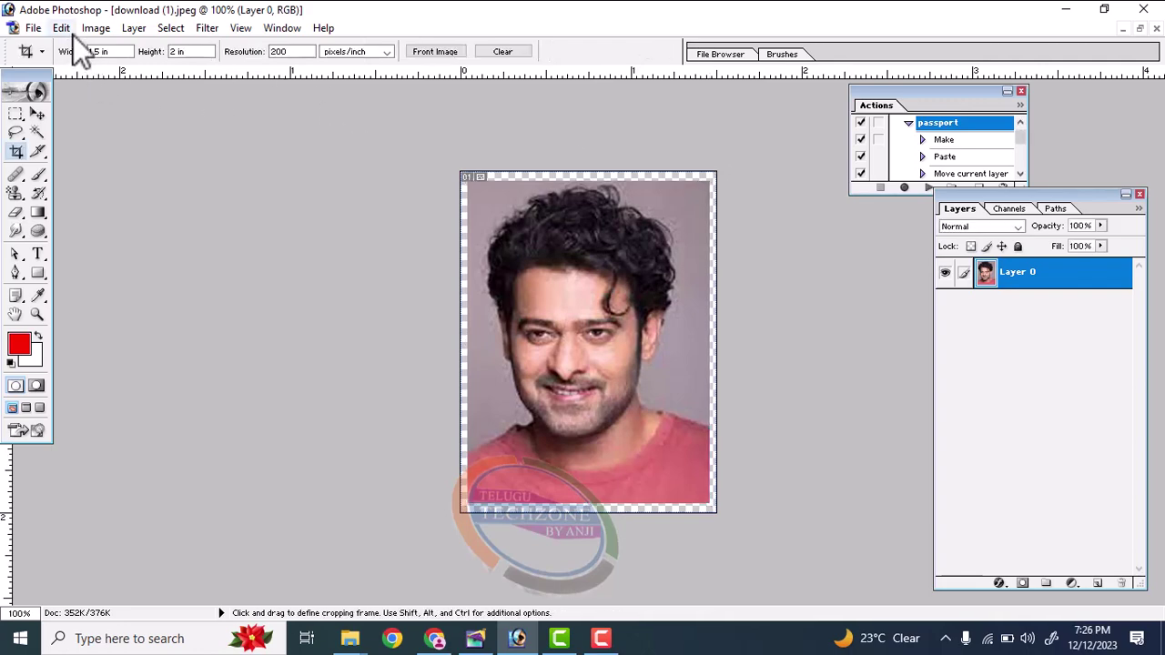
click(71, 31)
click(133, 313)
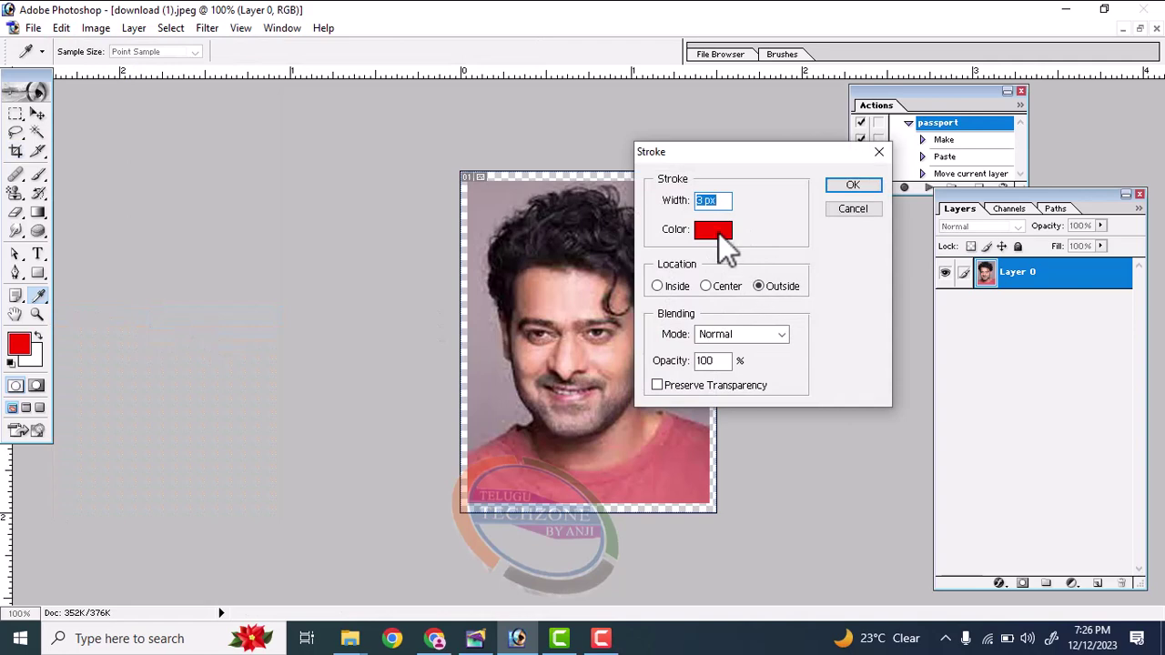
click(719, 232)
drag(460, 349, 263, 503)
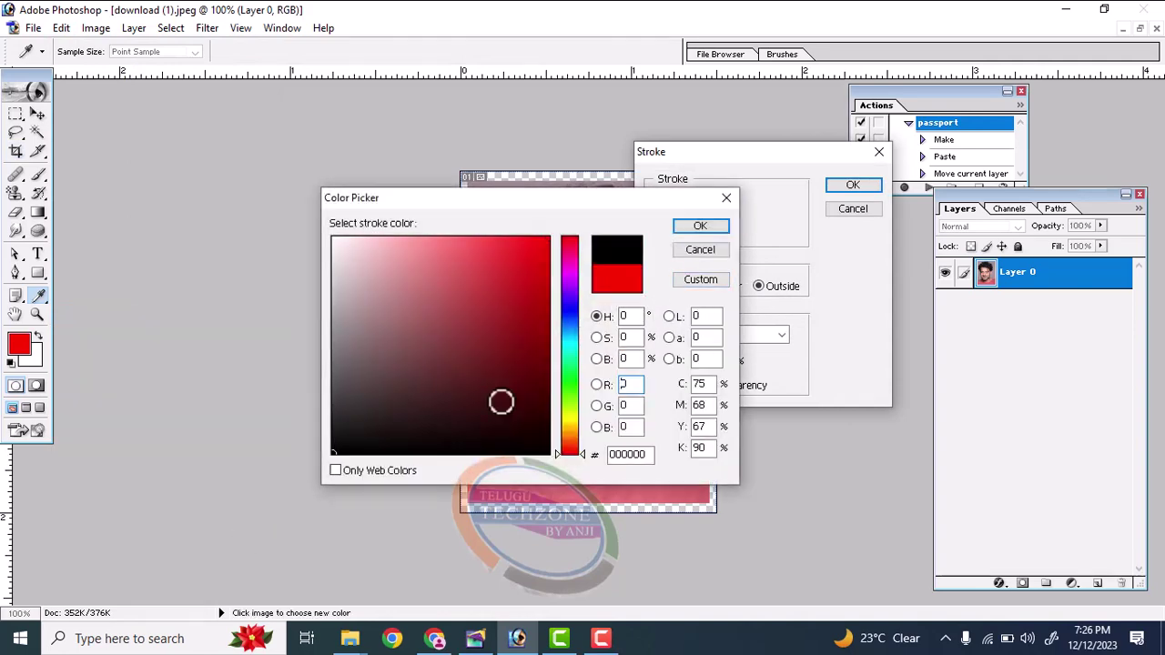
click(683, 227)
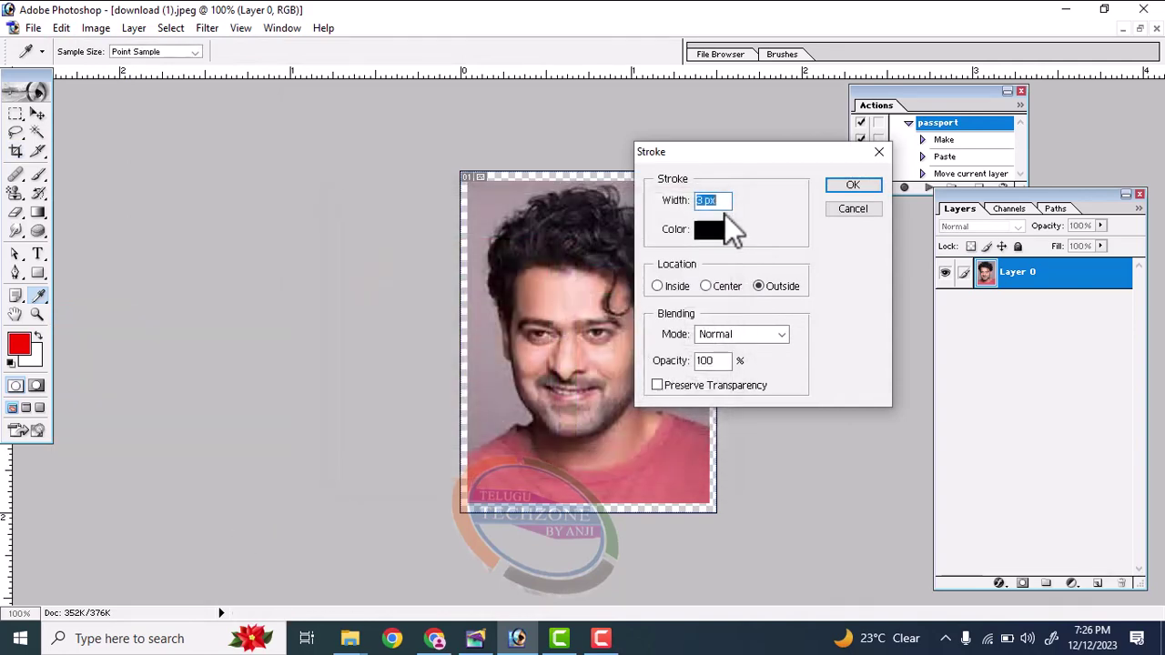
click(853, 185)
key(c)
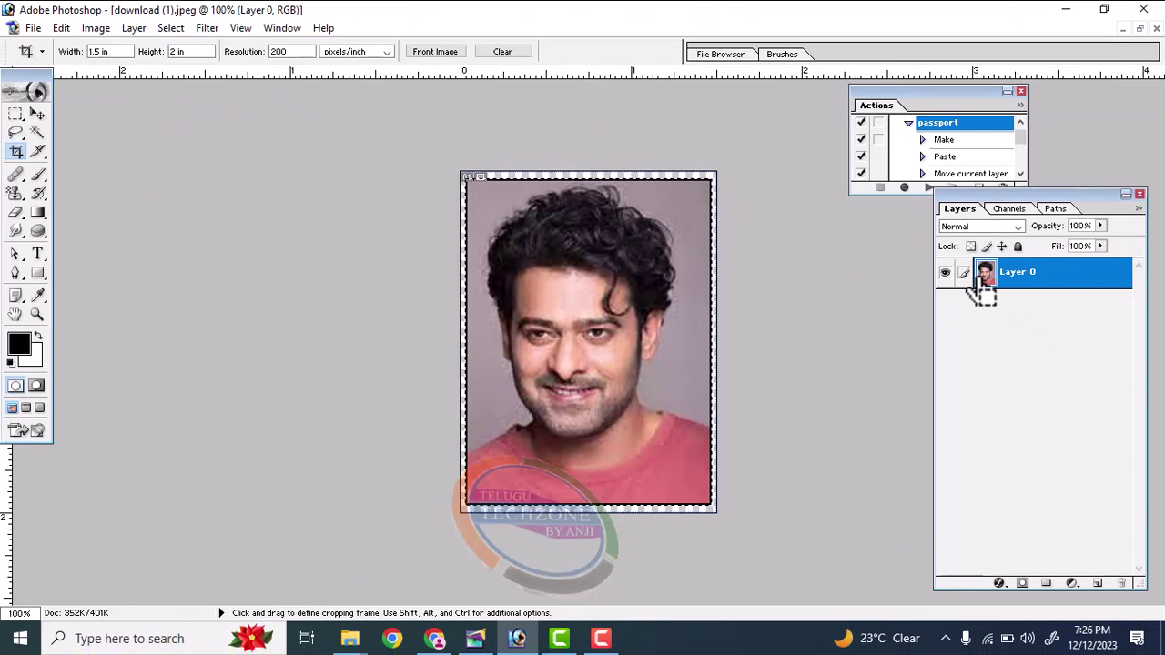
Restore floating document windows and play the passport action (F2) to generate the eight-photo sheet
click(61, 28)
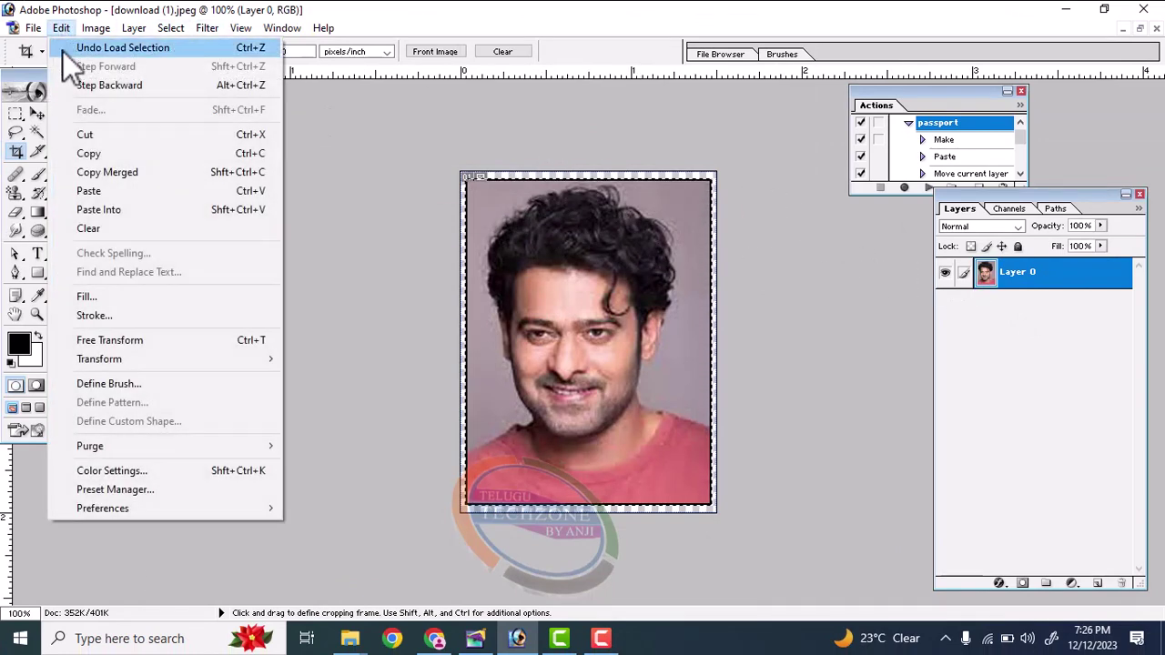
click(114, 155)
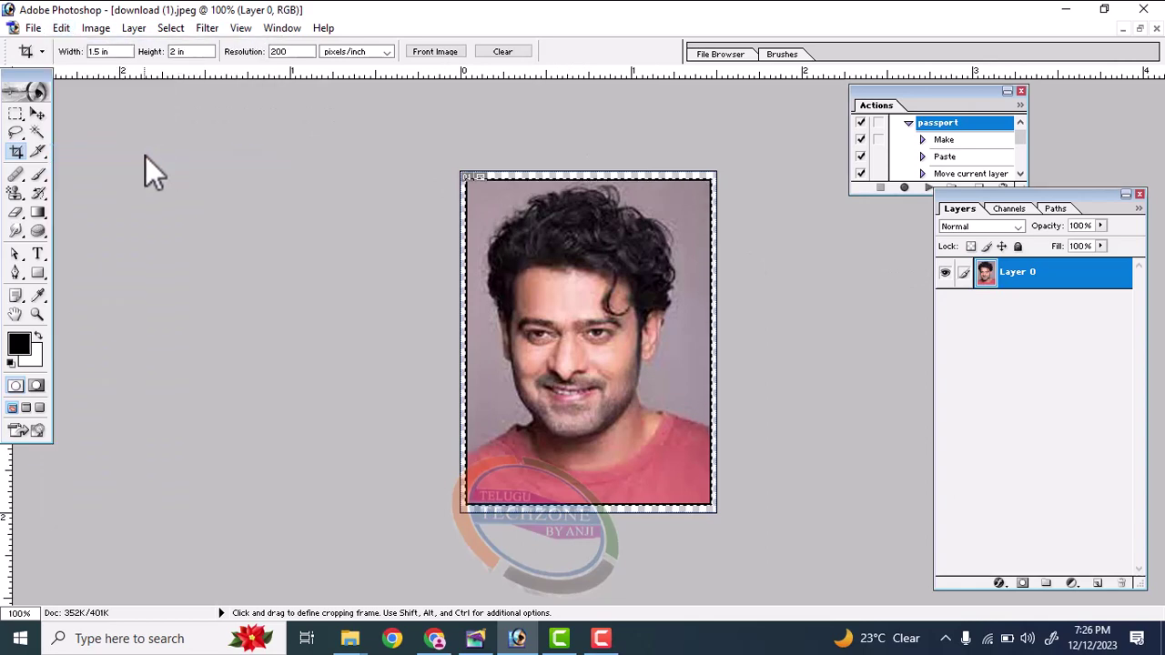
click(1140, 28)
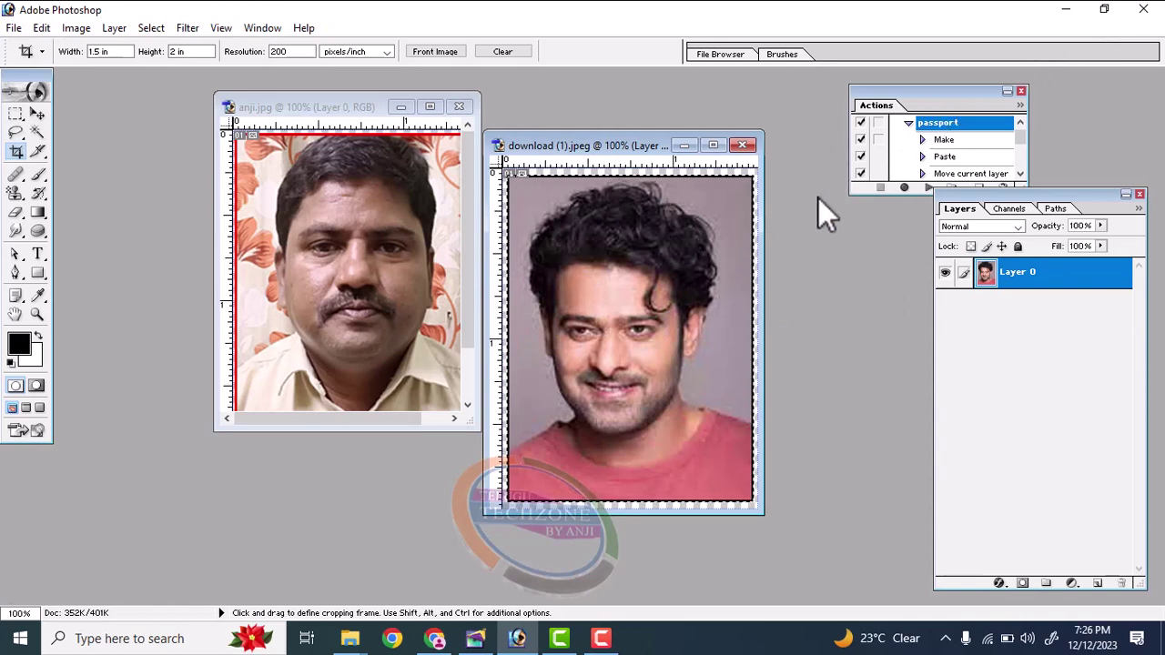
key(F2)
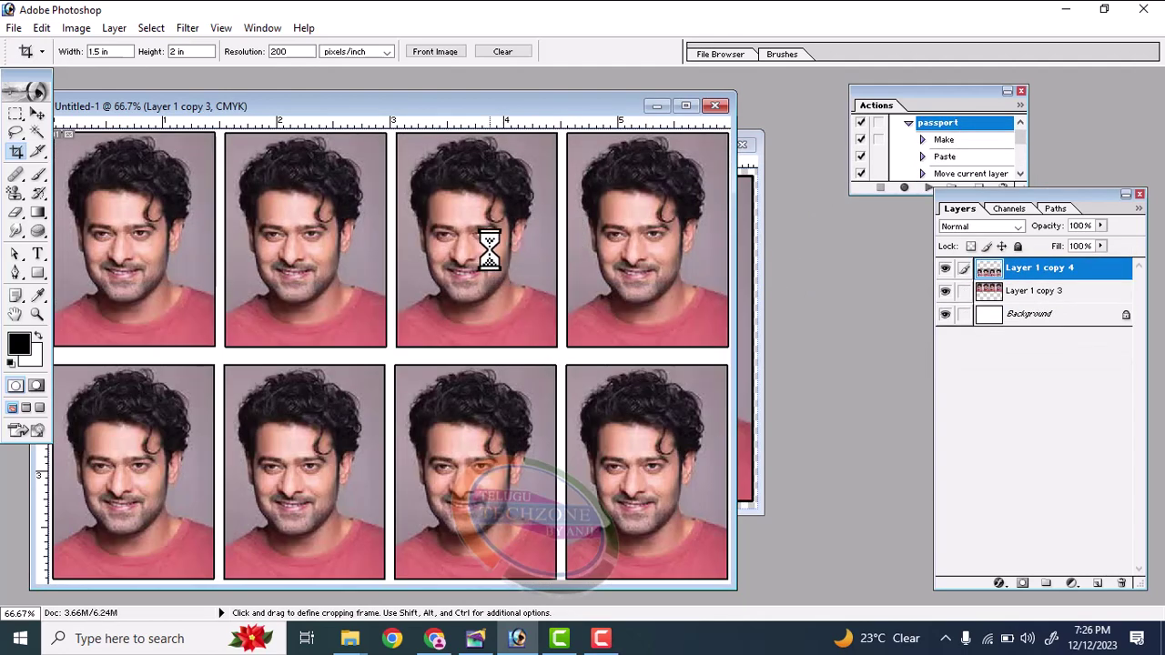
drag(575, 108, 621, 107)
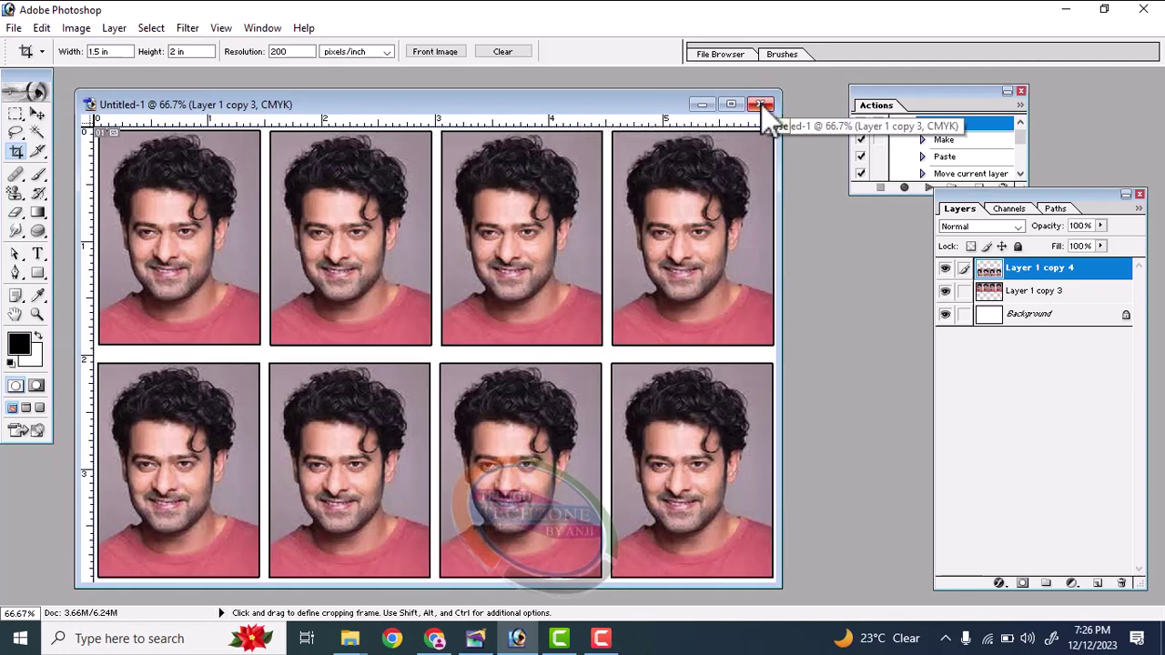
Close the generated Untitled-1 sheet without saving and maximize download (1).jpeg
click(762, 104)
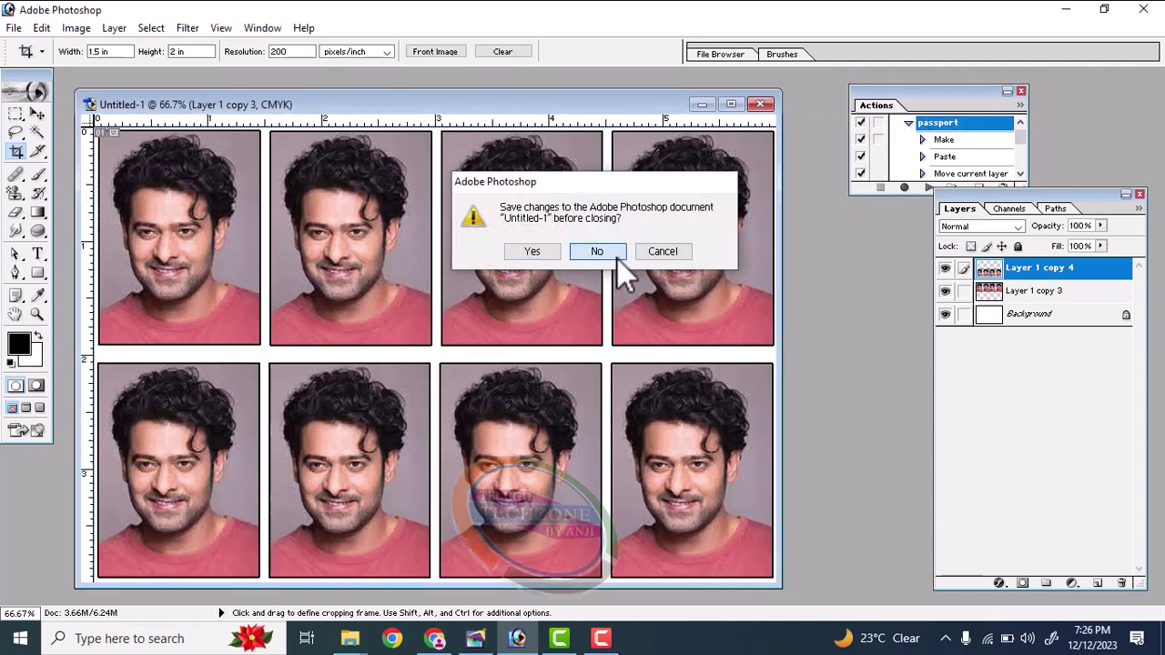
click(617, 259)
click(720, 146)
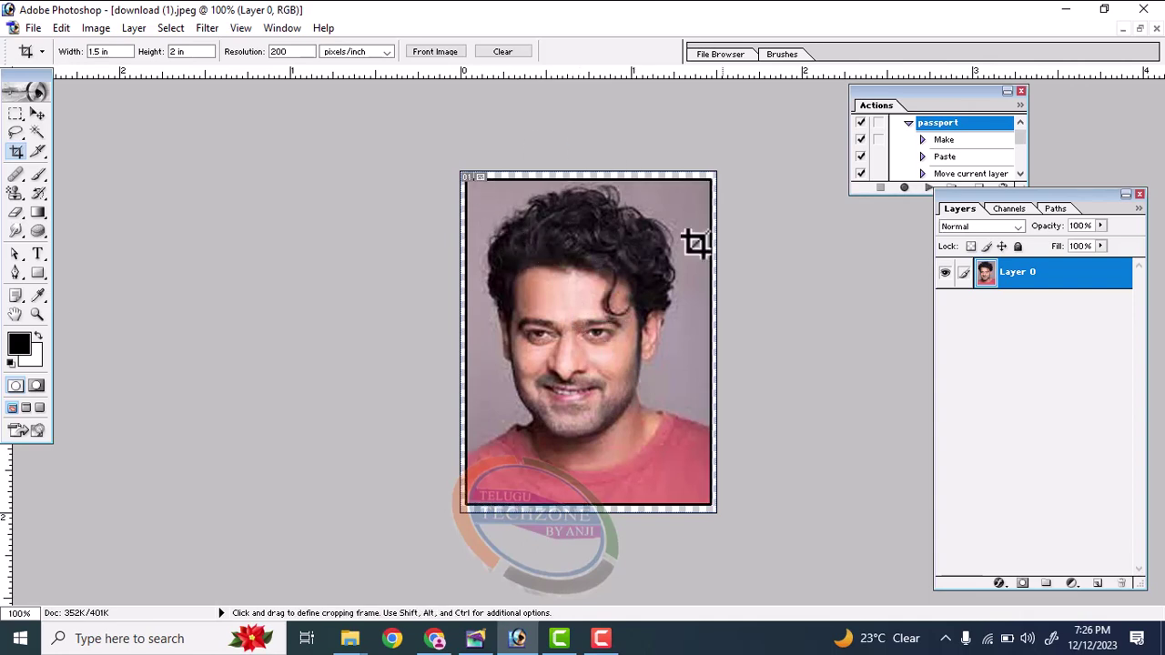
Define the bordered photo as a pattern named download (1).jpeg
click(64, 31)
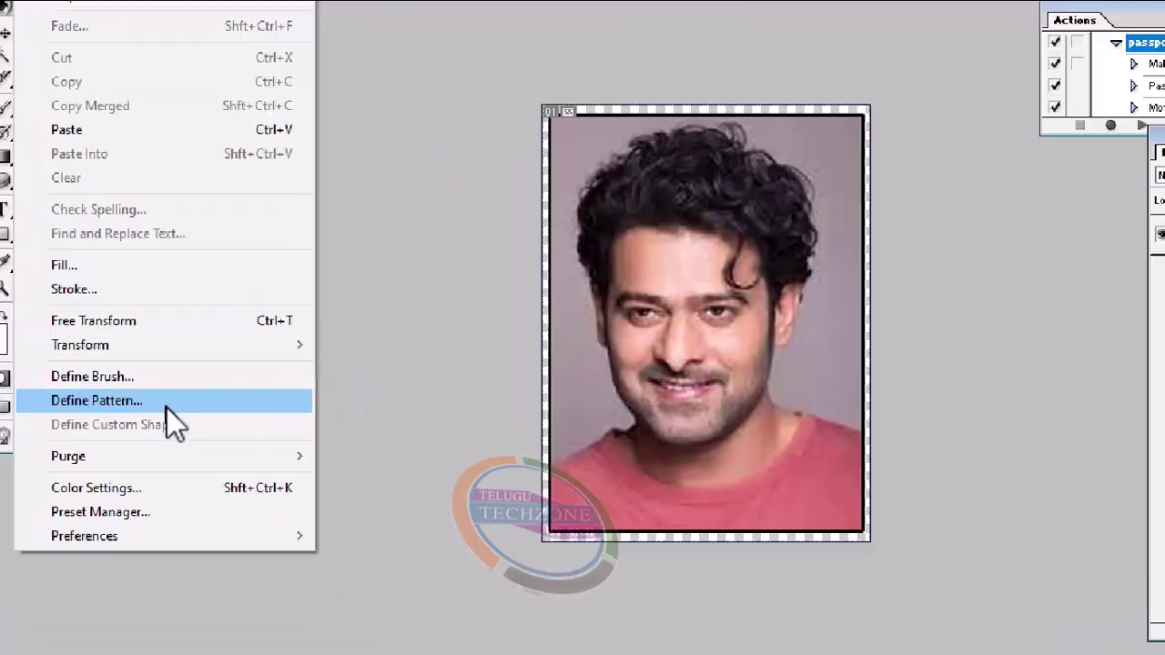
click(167, 406)
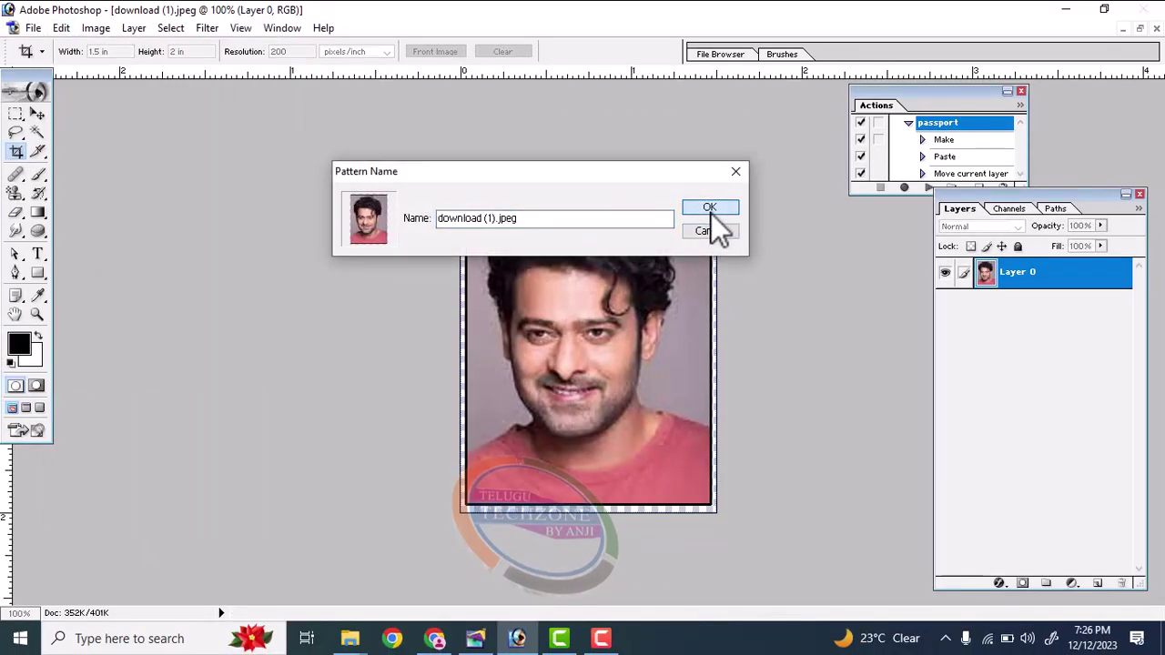
click(711, 212)
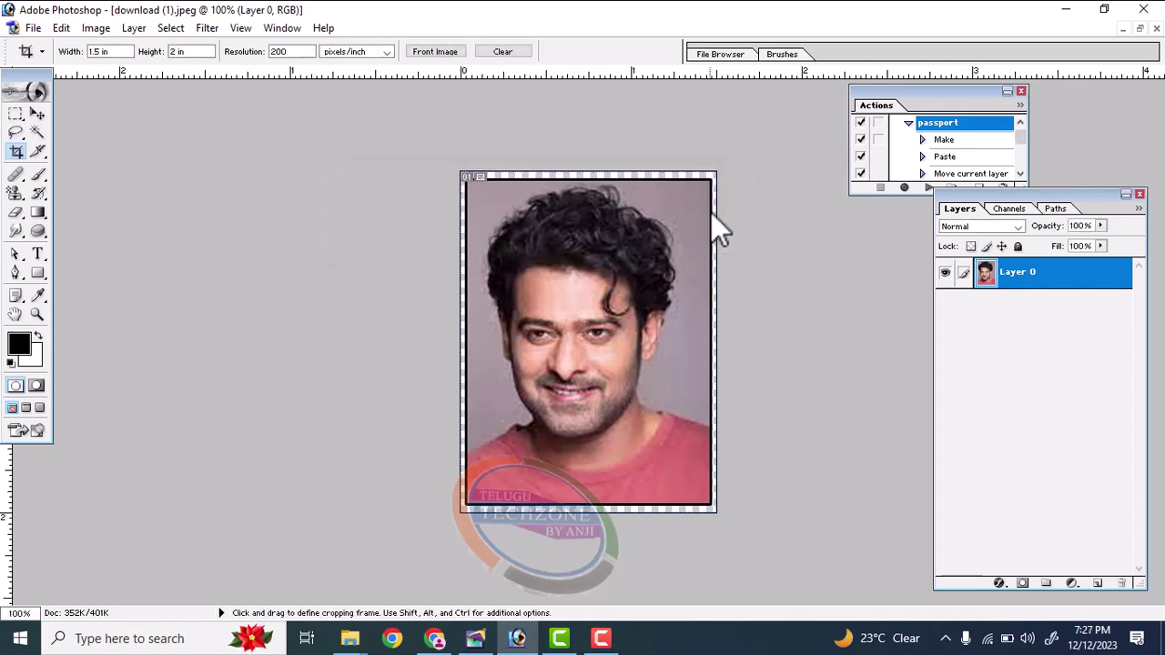
Create a new 6 × 4 inch document at 200 pixels/inch in CMYK Color
click(33, 27)
click(116, 51)
click(596, 242)
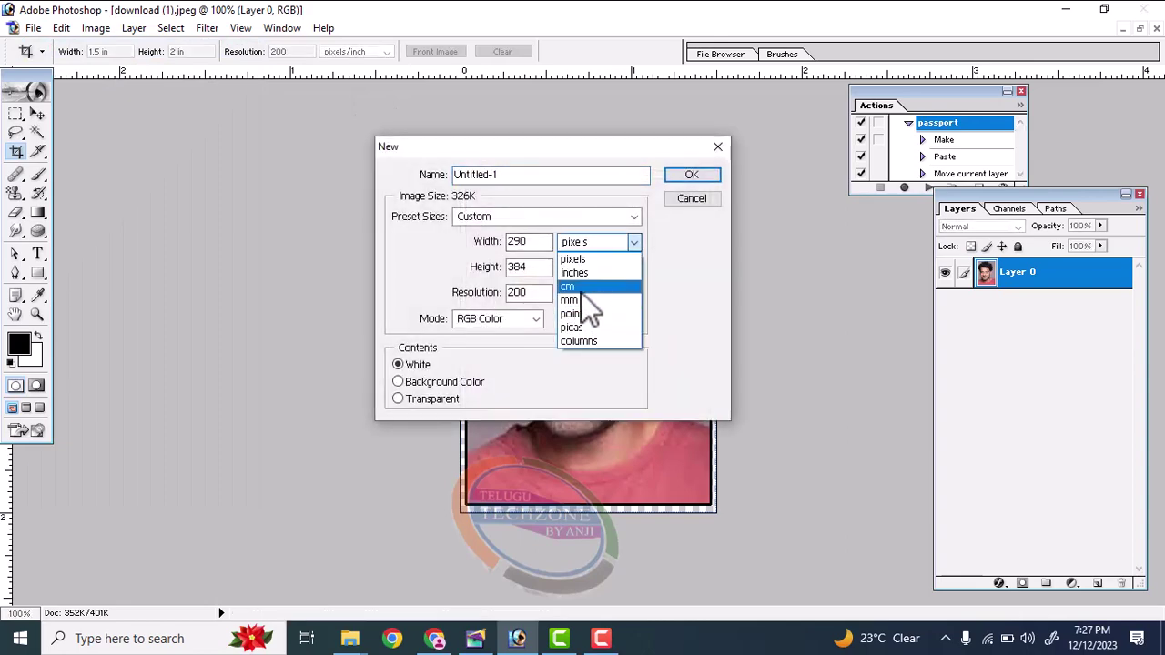
click(587, 276)
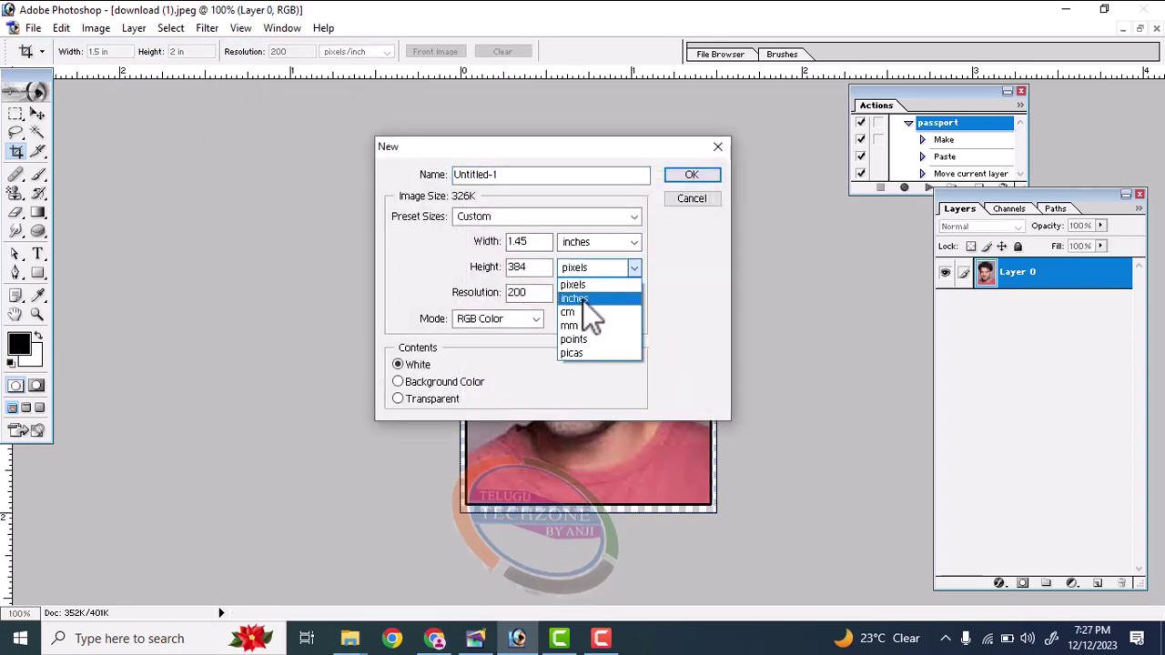
click(582, 299)
double_click(544, 242)
text(6)
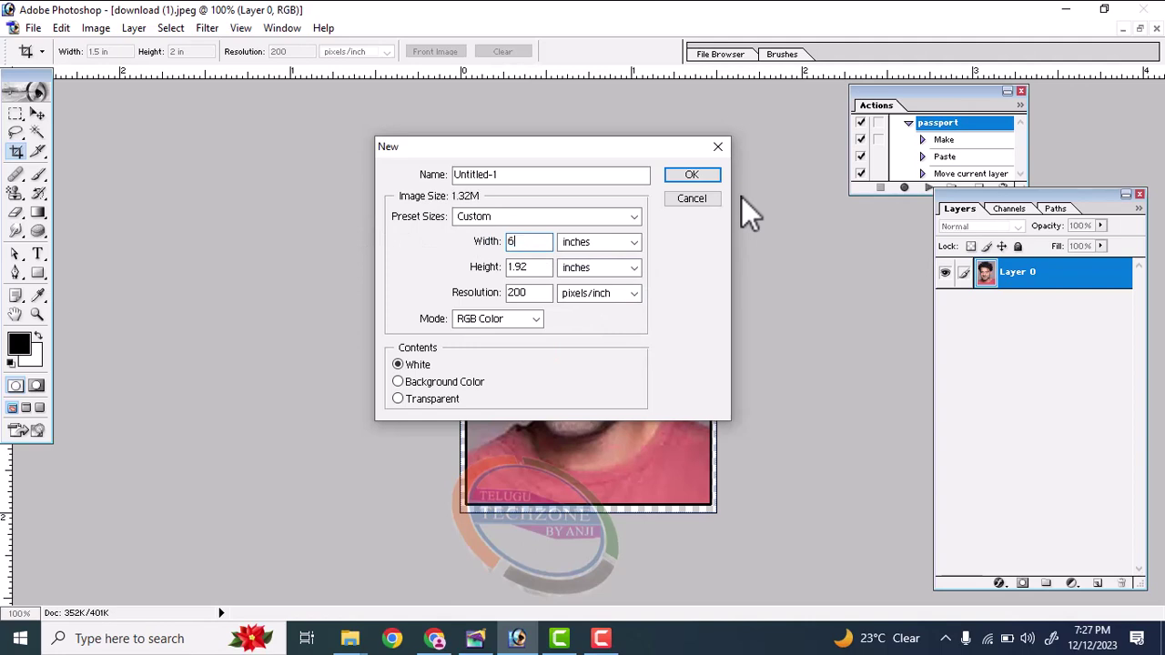
key(Tab)
key(Tab)
text(4)
key(Tab)
key(Tab)
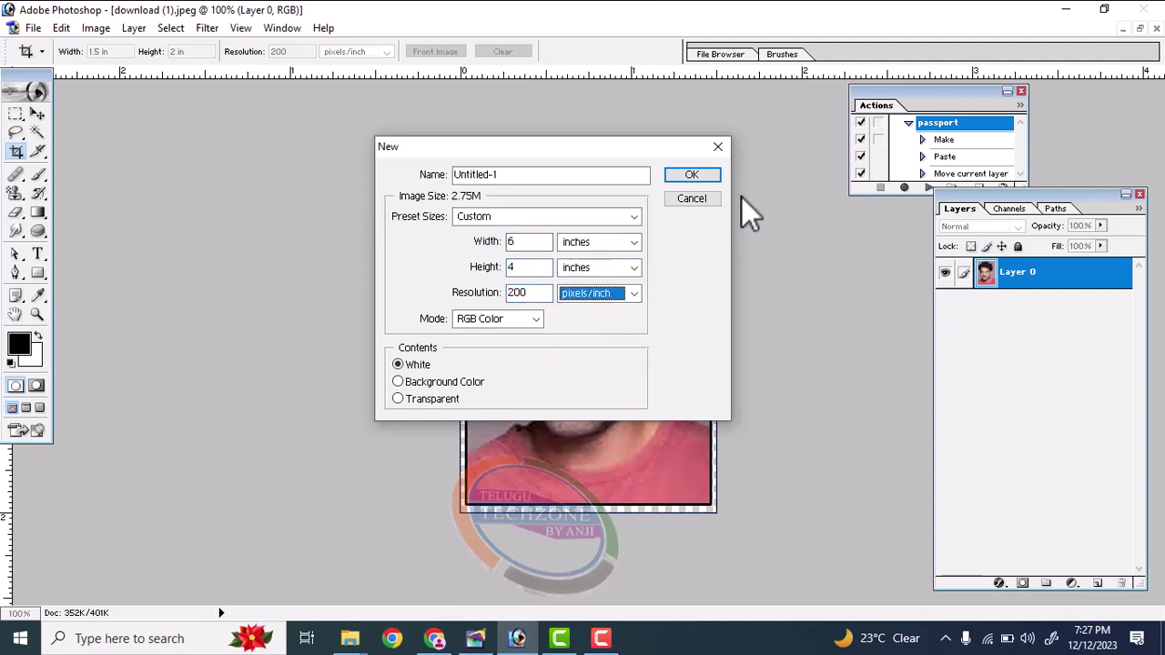
click(520, 320)
click(485, 375)
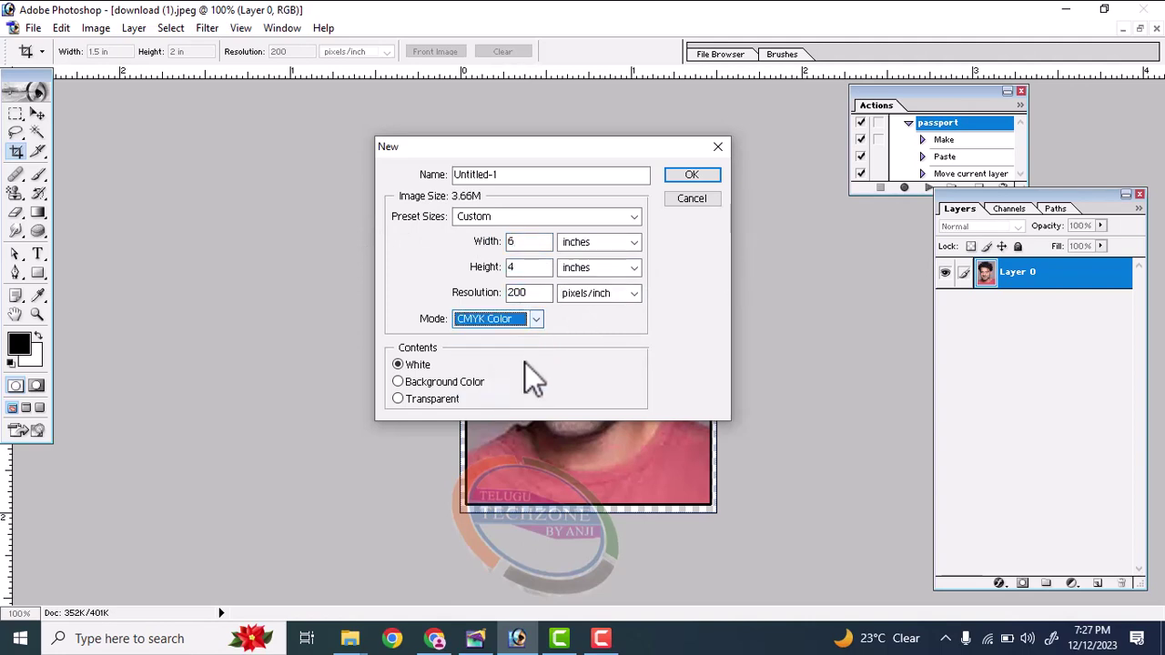
click(690, 176)
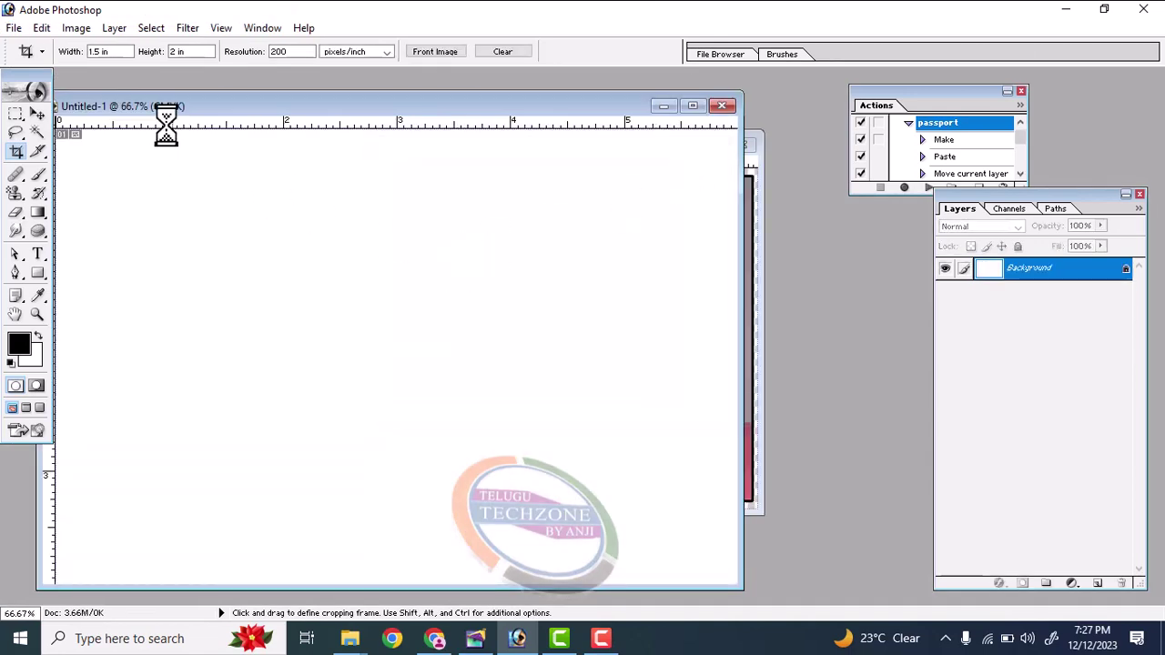
Fill Untitled-1 with the bordered passport photo pattern, tiling eight photos in two rows
click(13, 192)
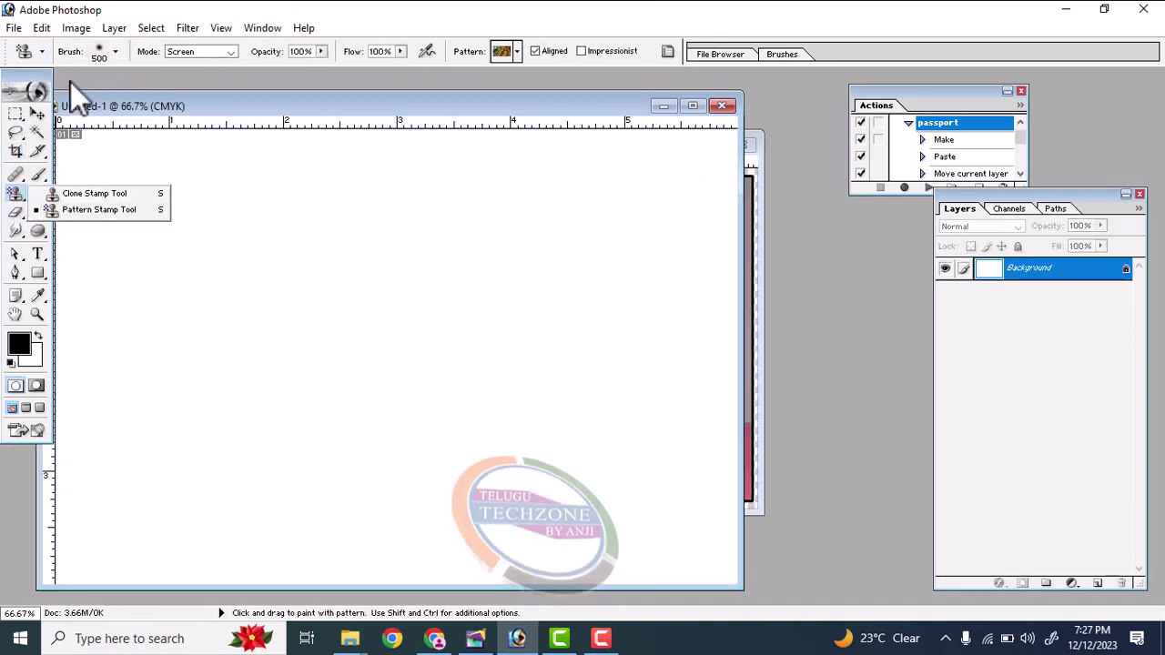
click(42, 29)
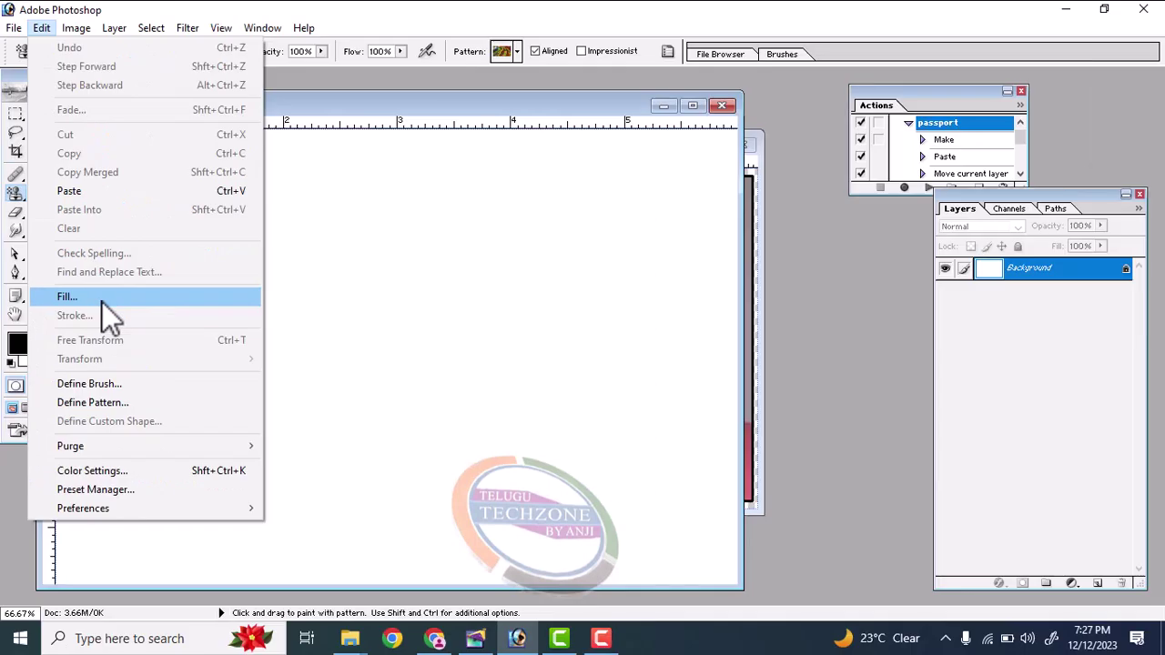
click(102, 300)
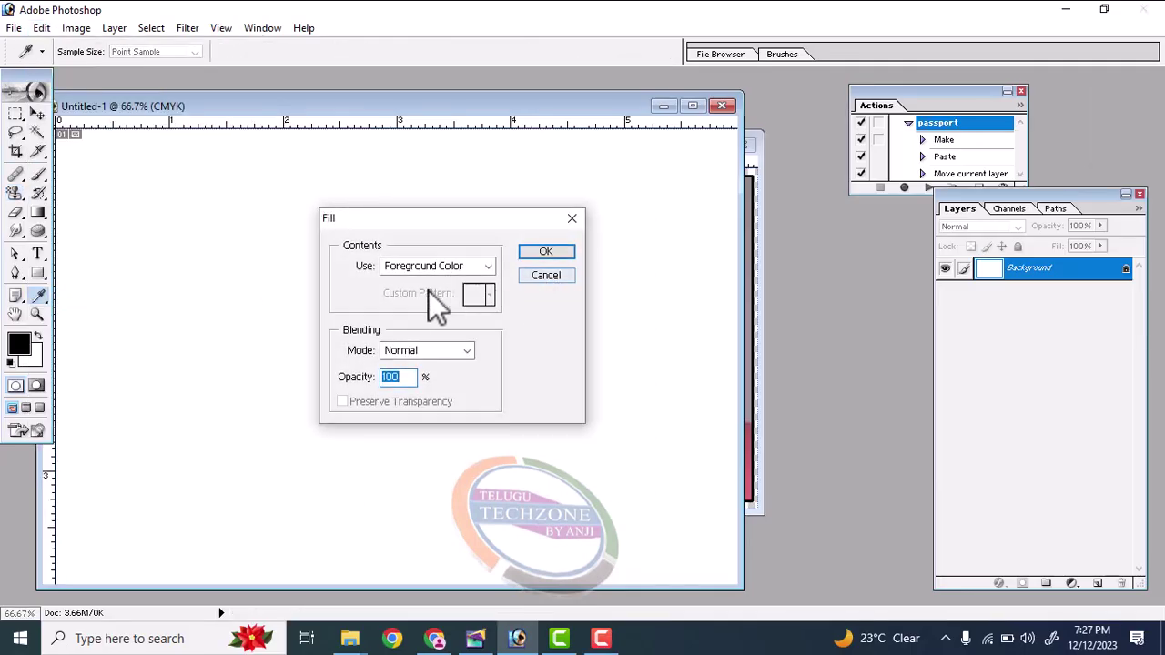
click(450, 272)
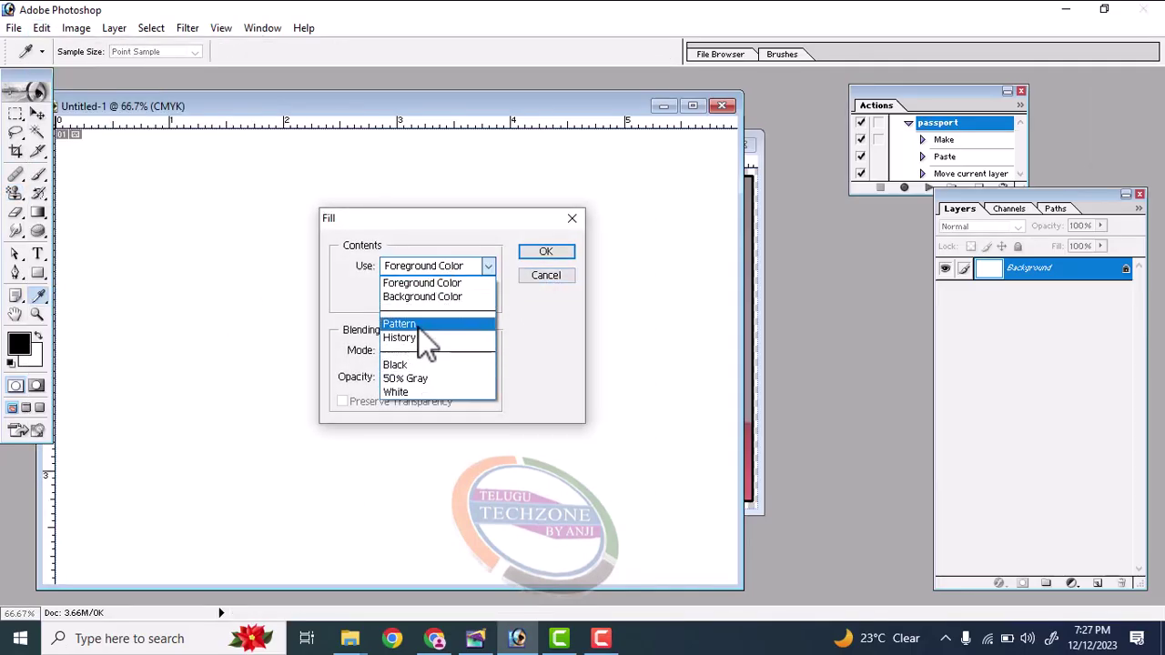
click(420, 326)
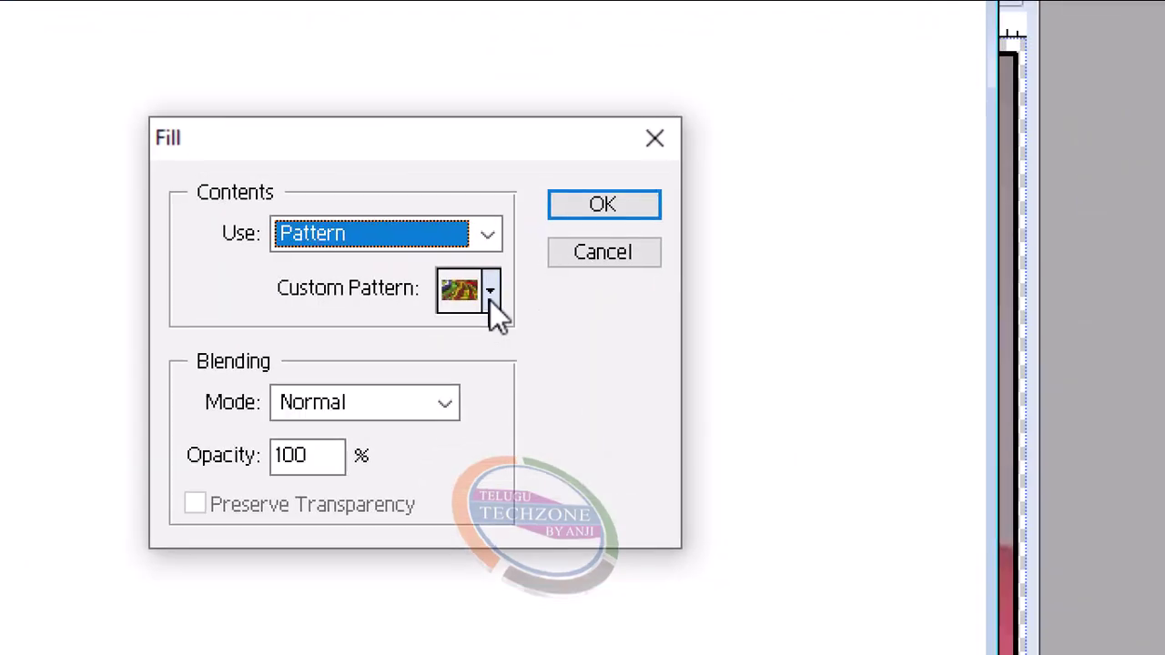
click(490, 295)
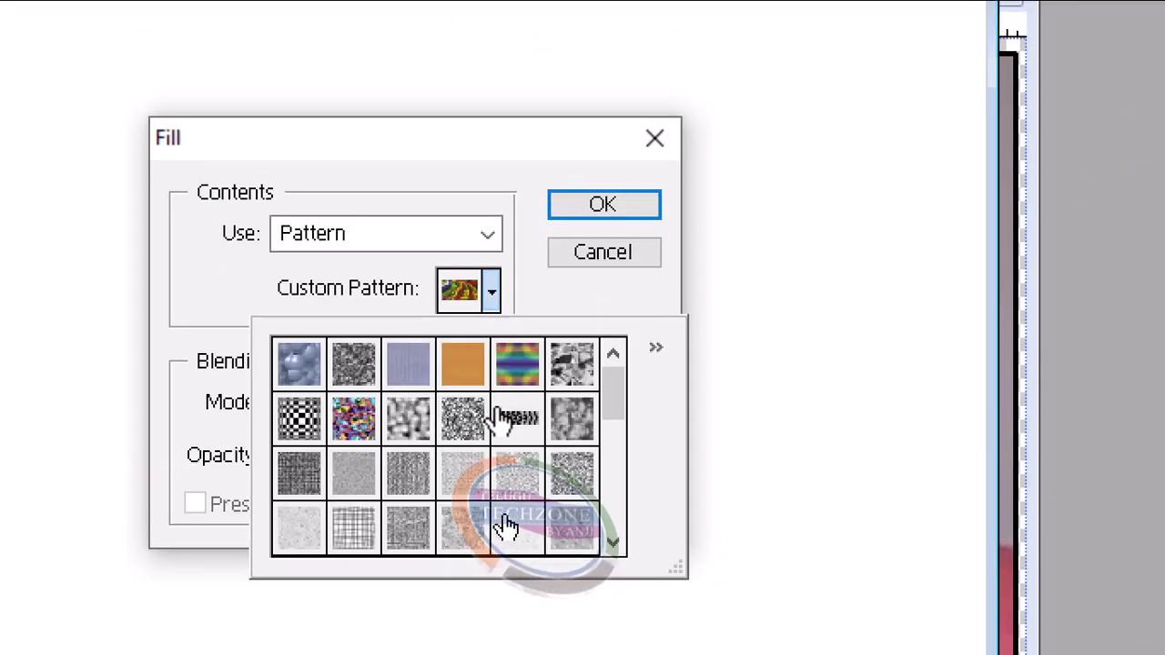
drag(619, 411, 617, 533)
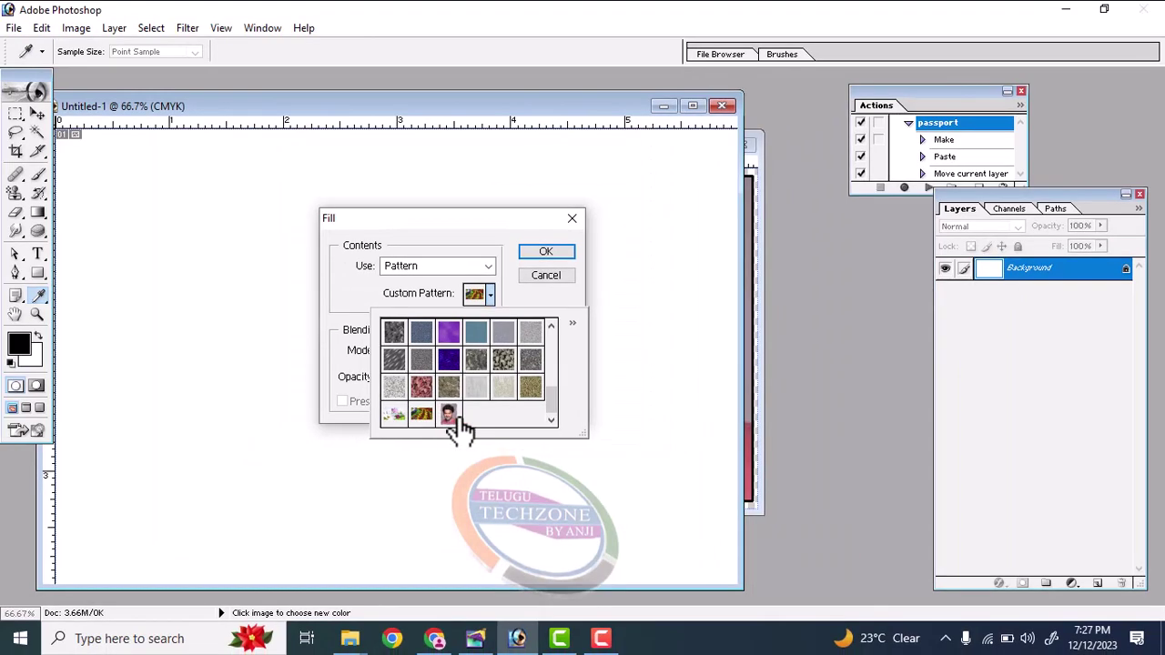
click(546, 252)
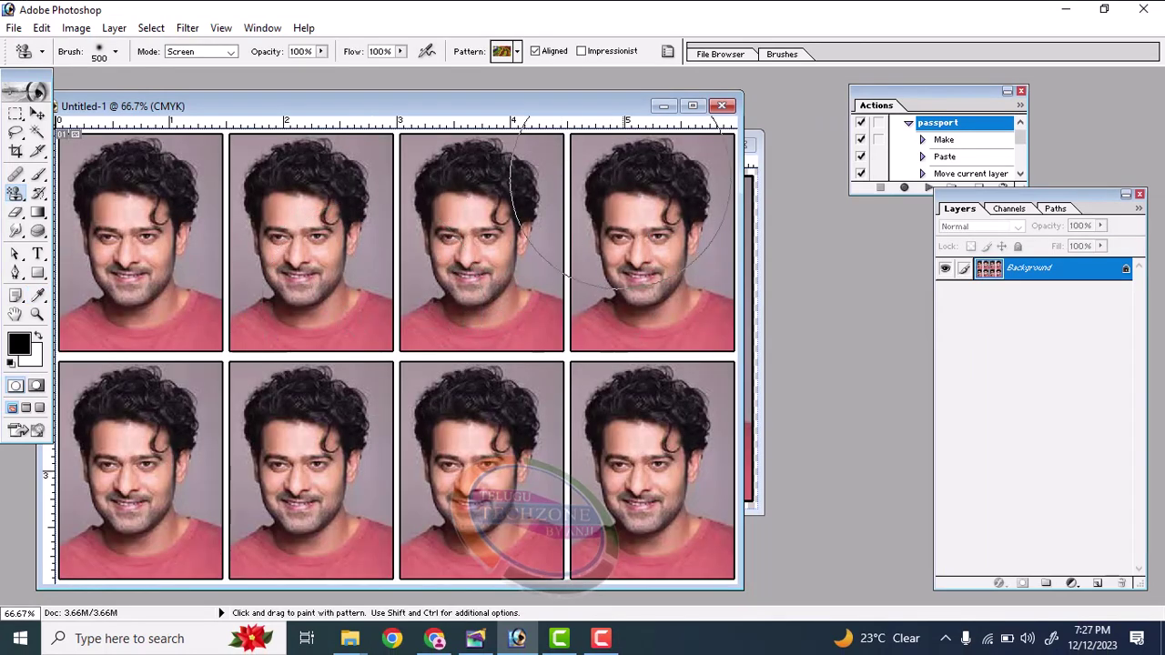
Close the pattern-filled Untitled-1 sheet without saving it
click(726, 107)
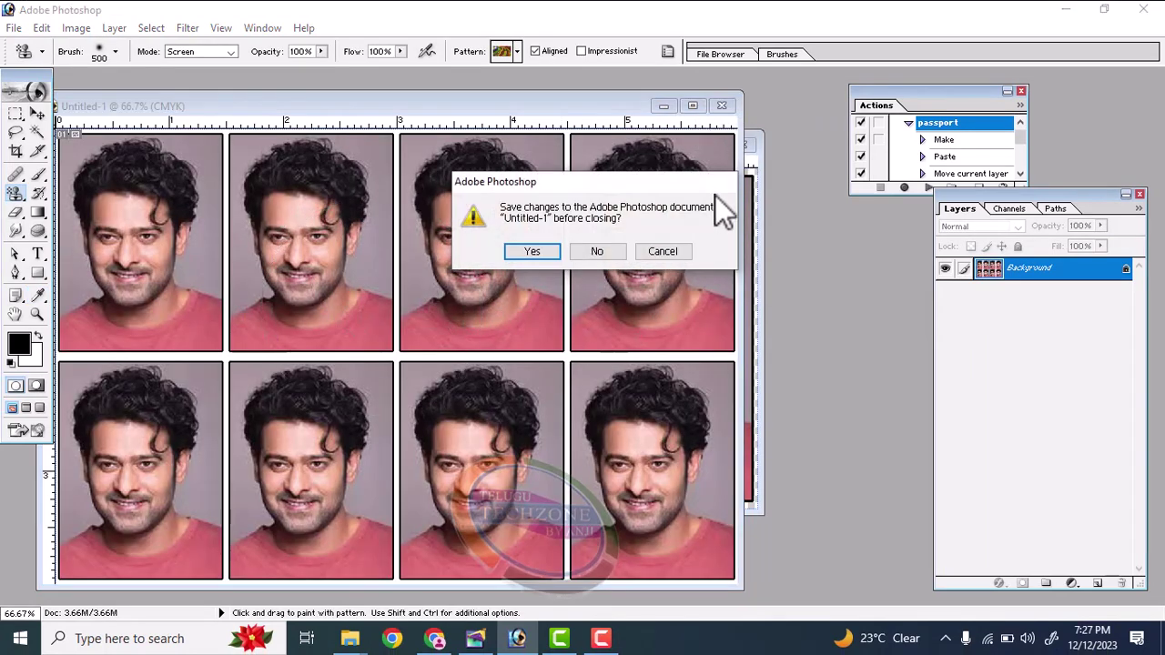
click(603, 250)
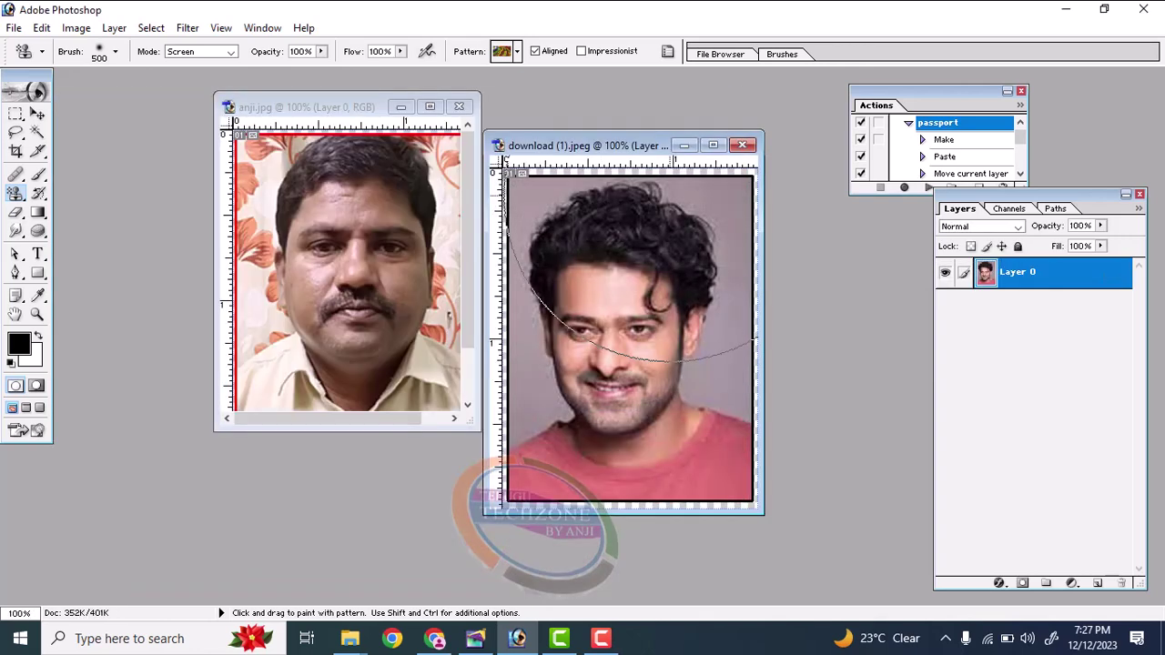